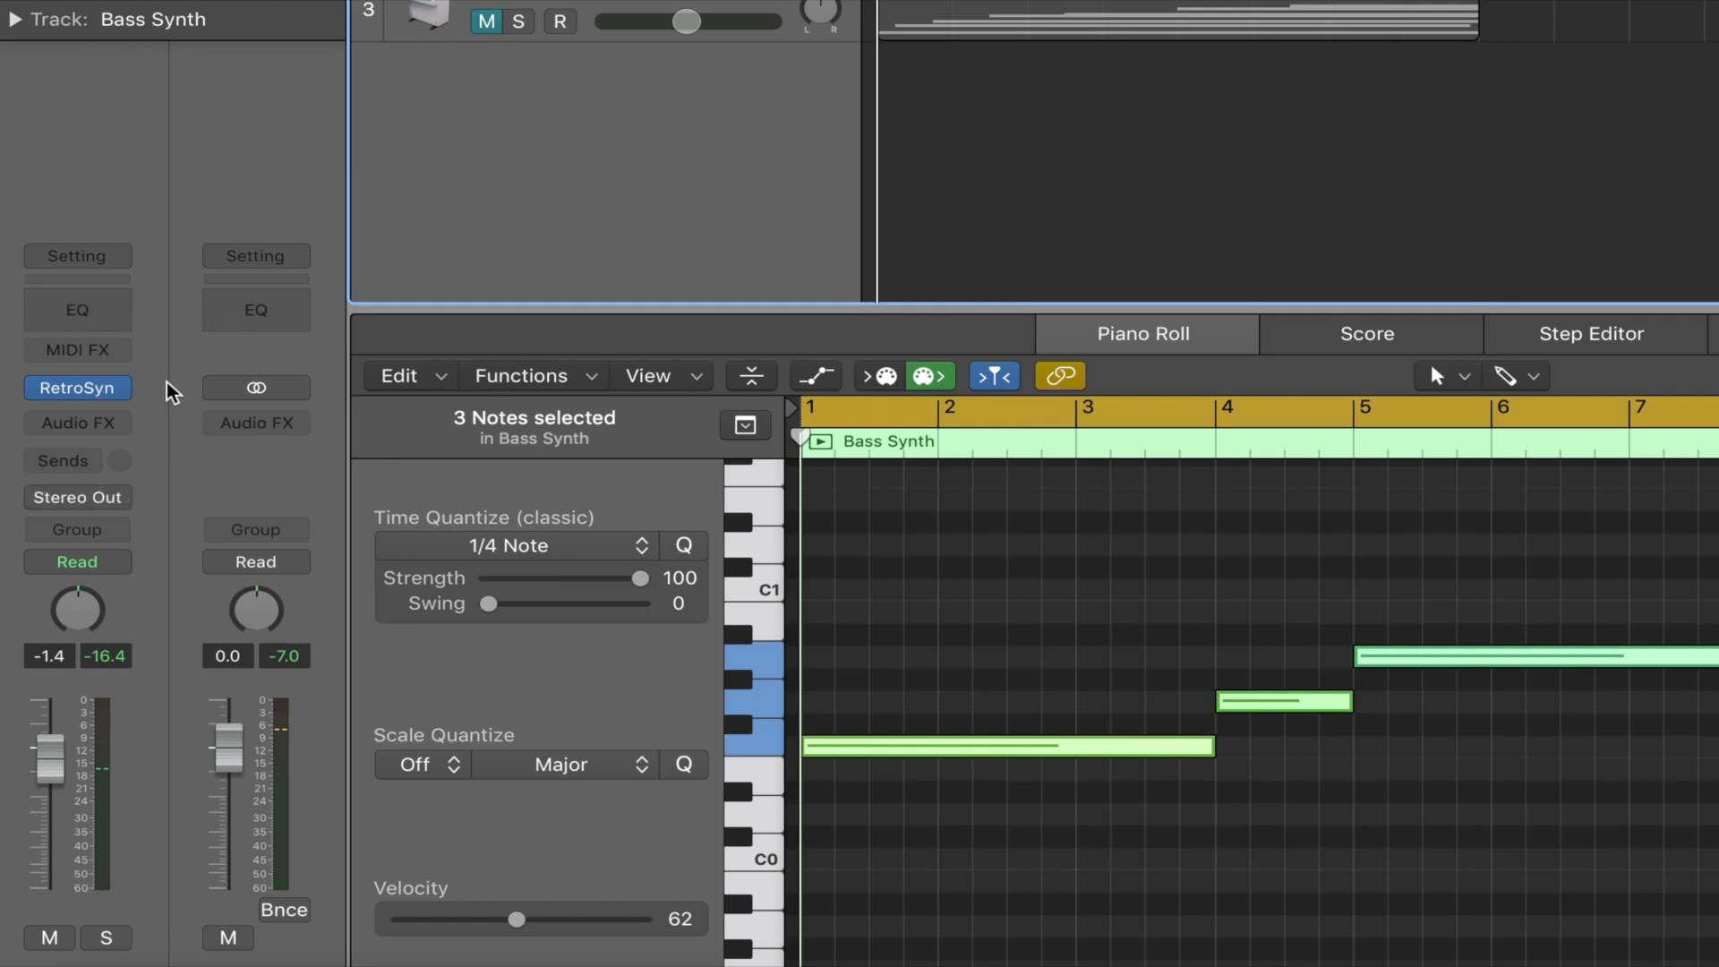
- Bypass and re-enable Retro Synth on the Bass Synth track, and open and close its plug-in window
mouse_move(39, 385)
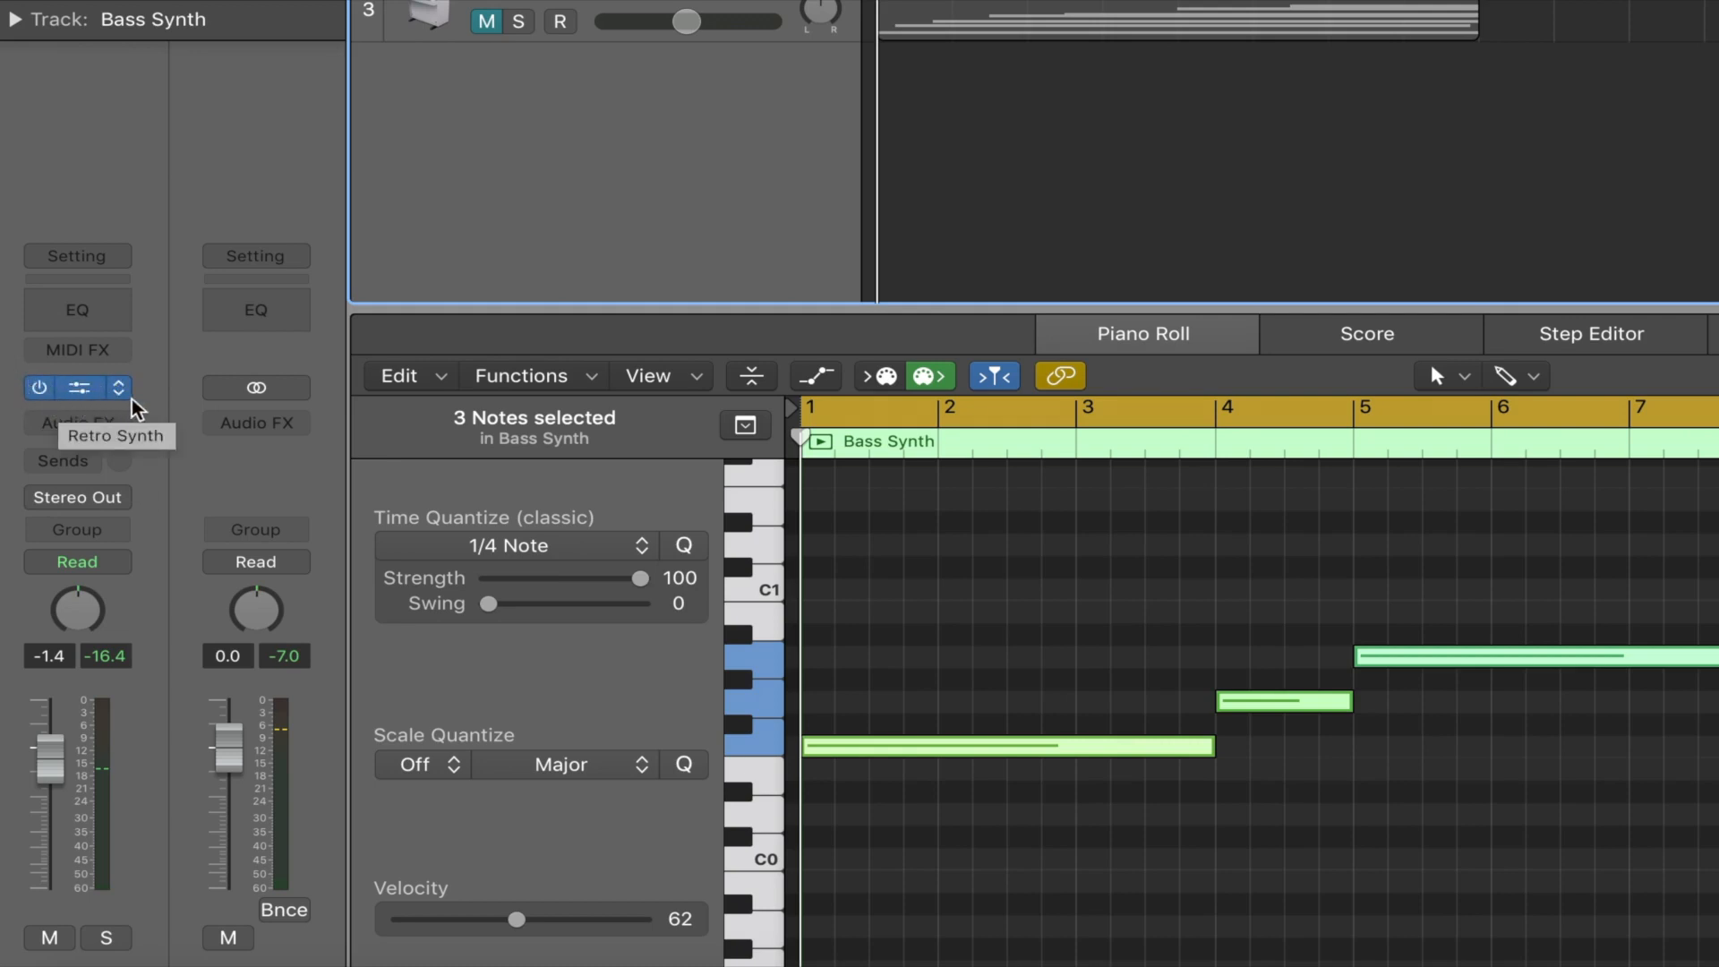
click(40, 394)
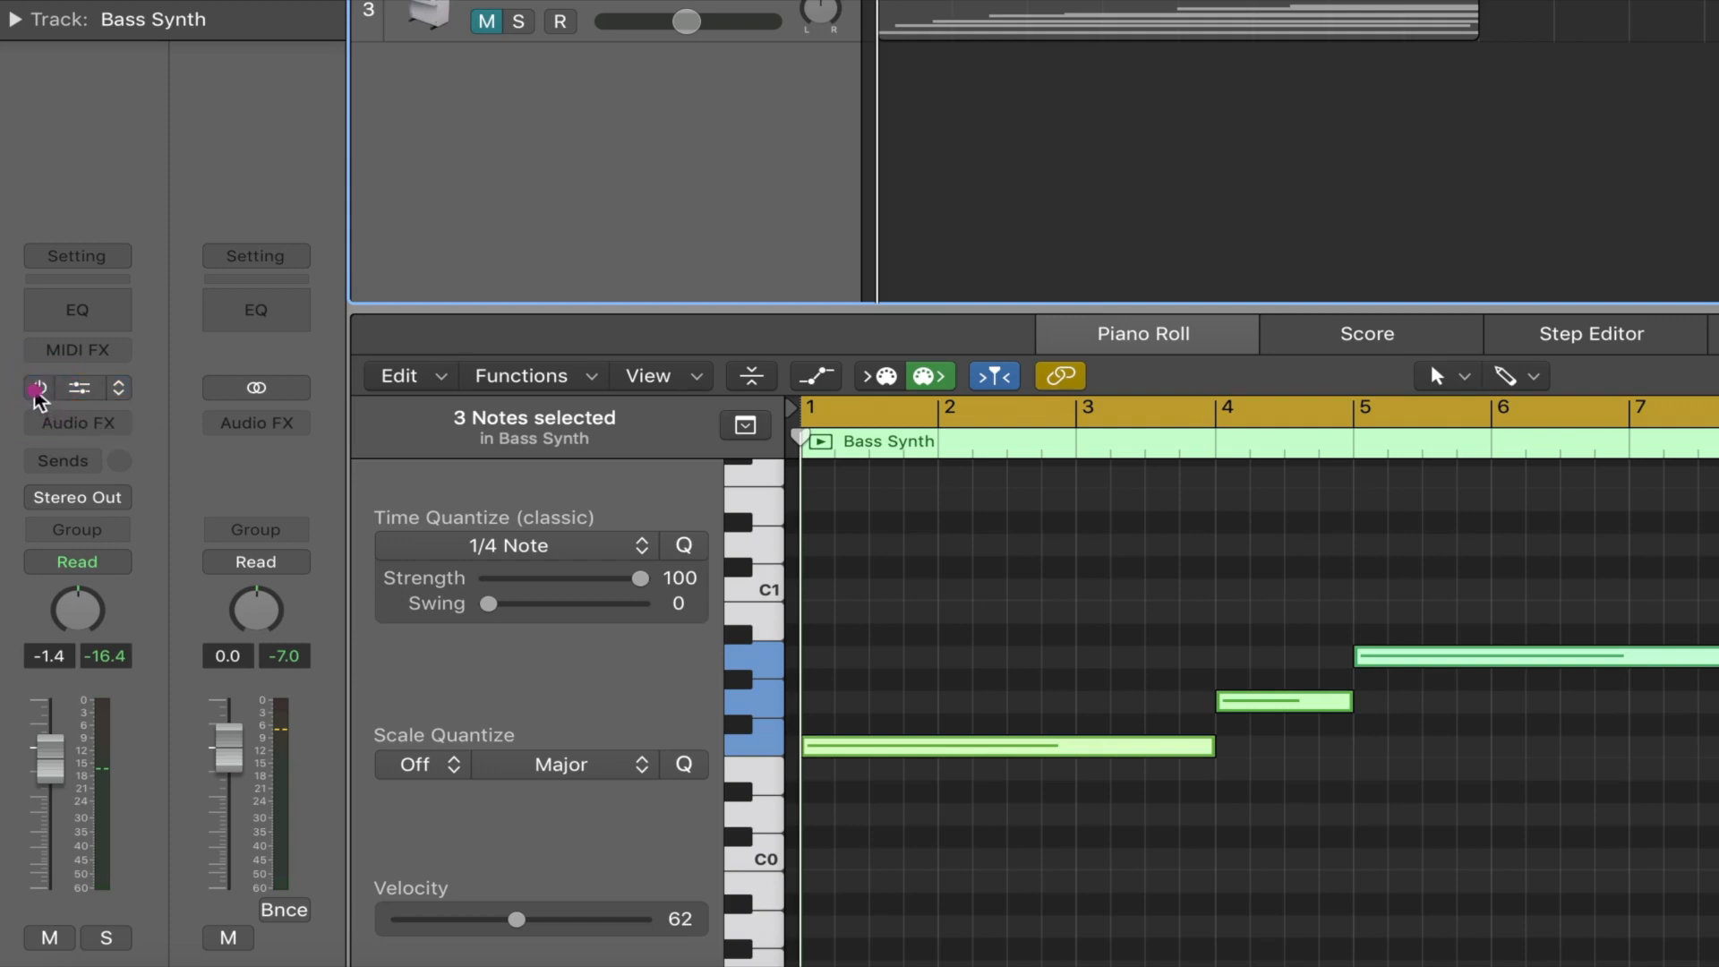
click(37, 391)
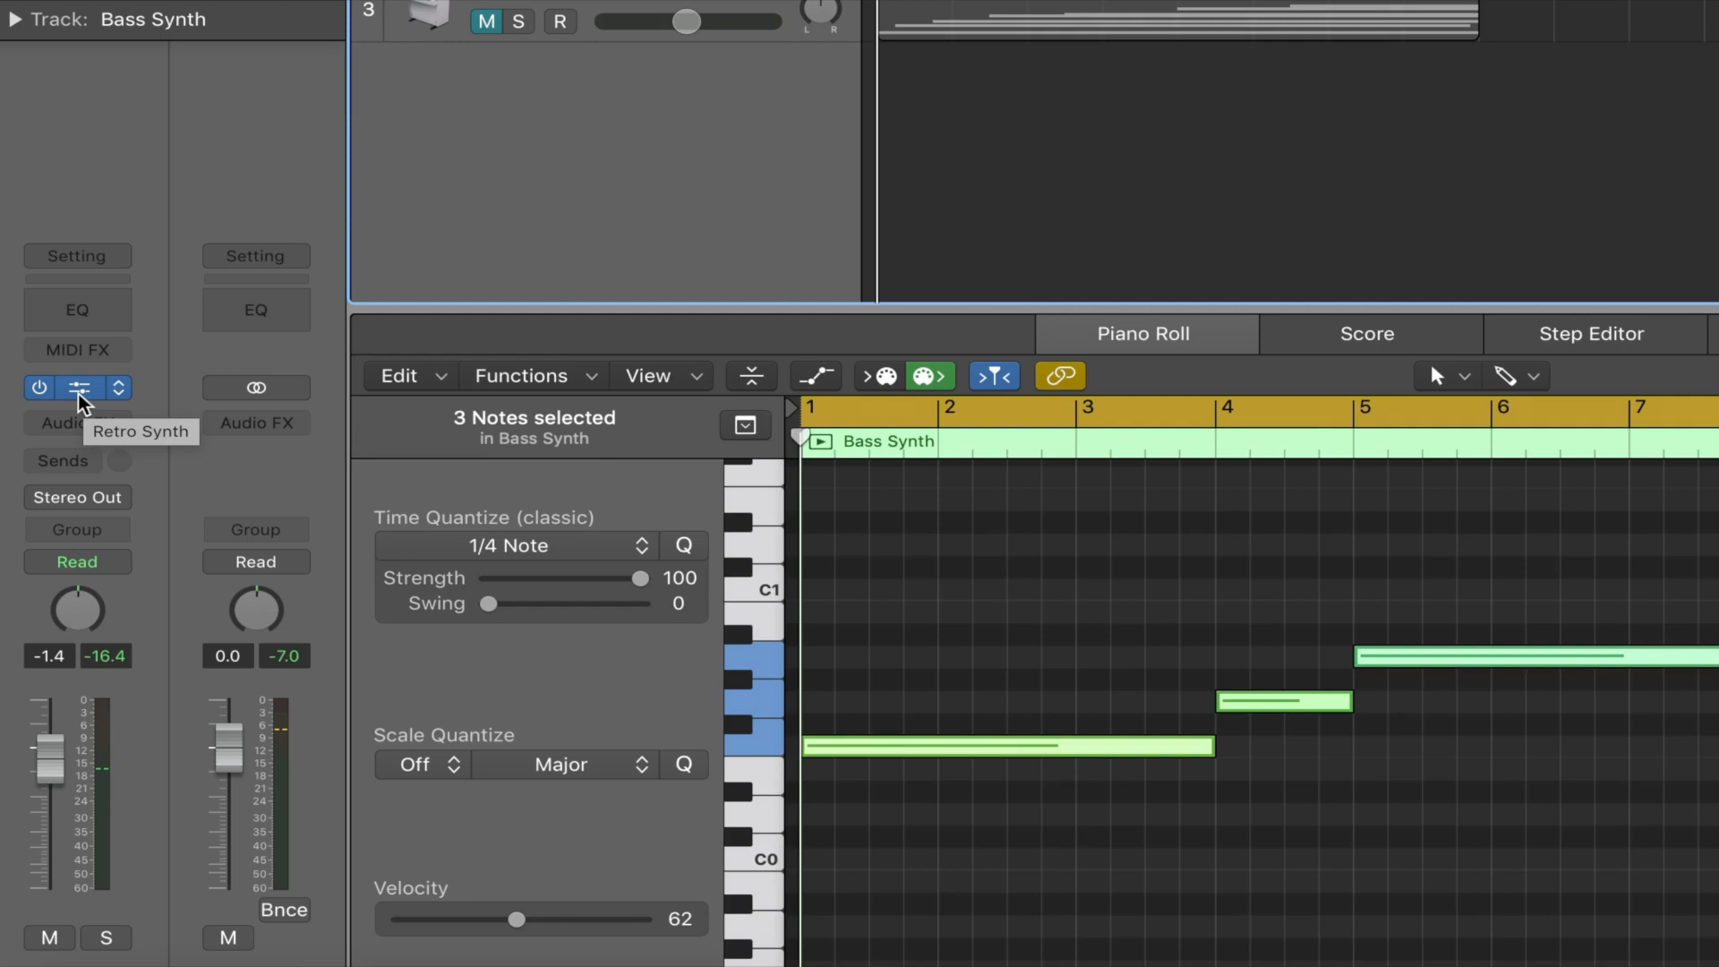
click(84, 400)
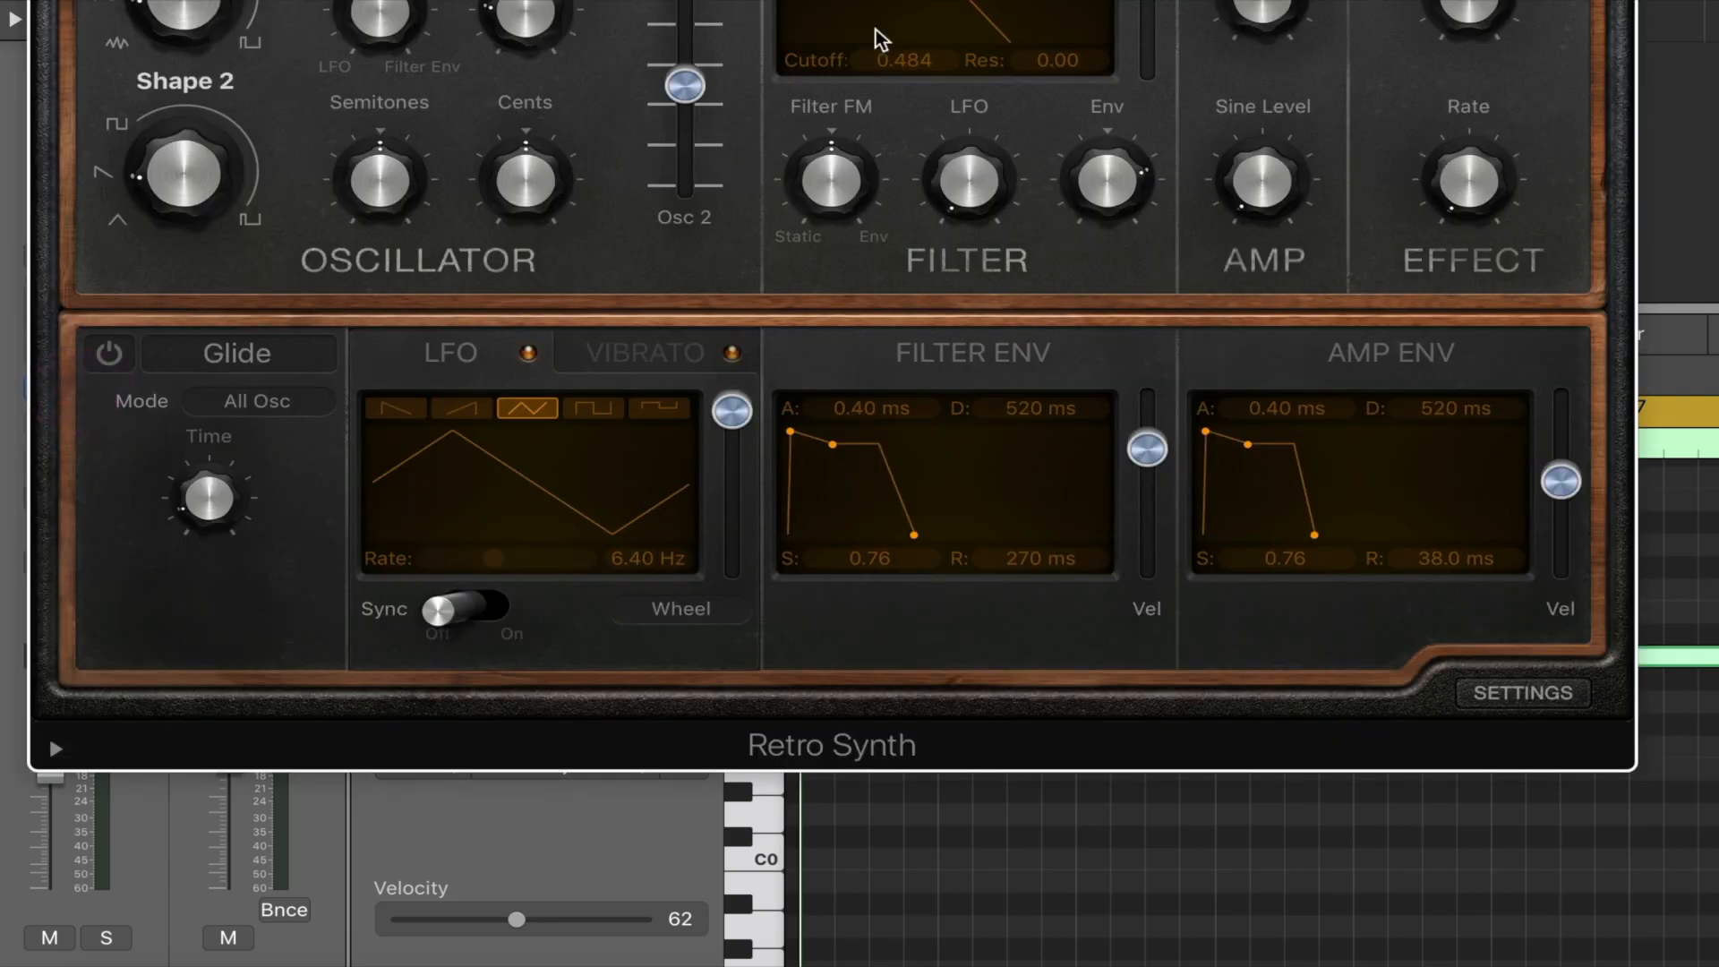
click(50, 0)
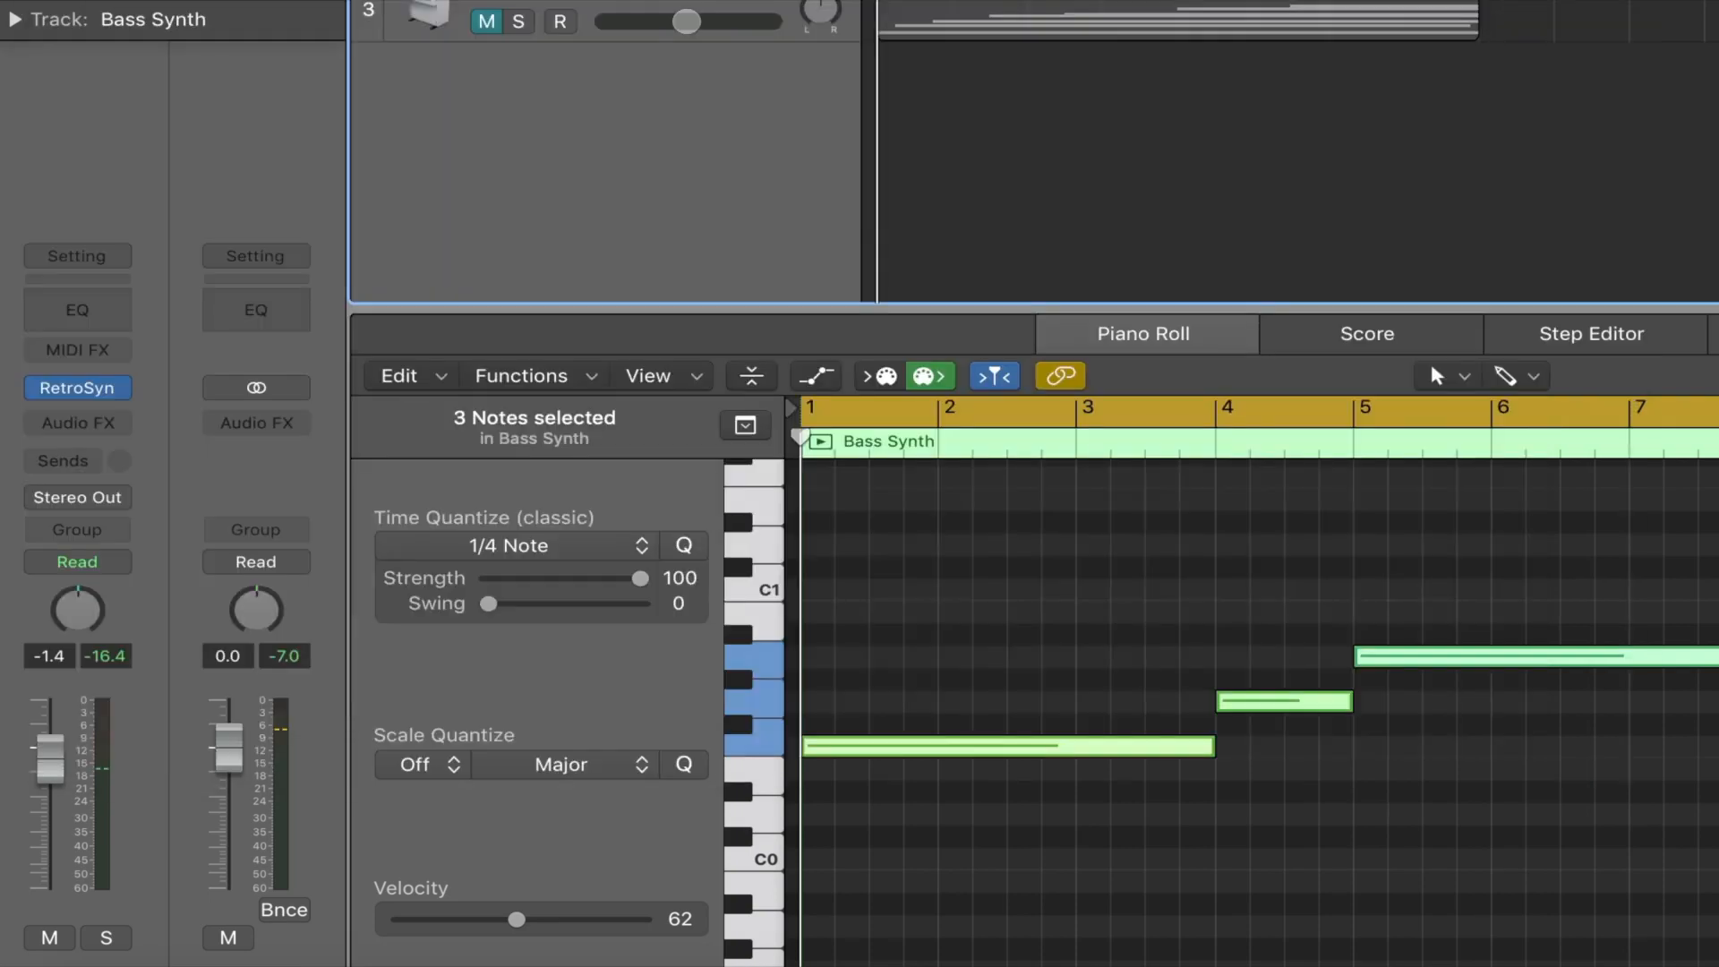
- Look through the instruments and MIDI effects available for the Bass Synth track without changing either slot
mouse_move(125, 403)
click(120, 390)
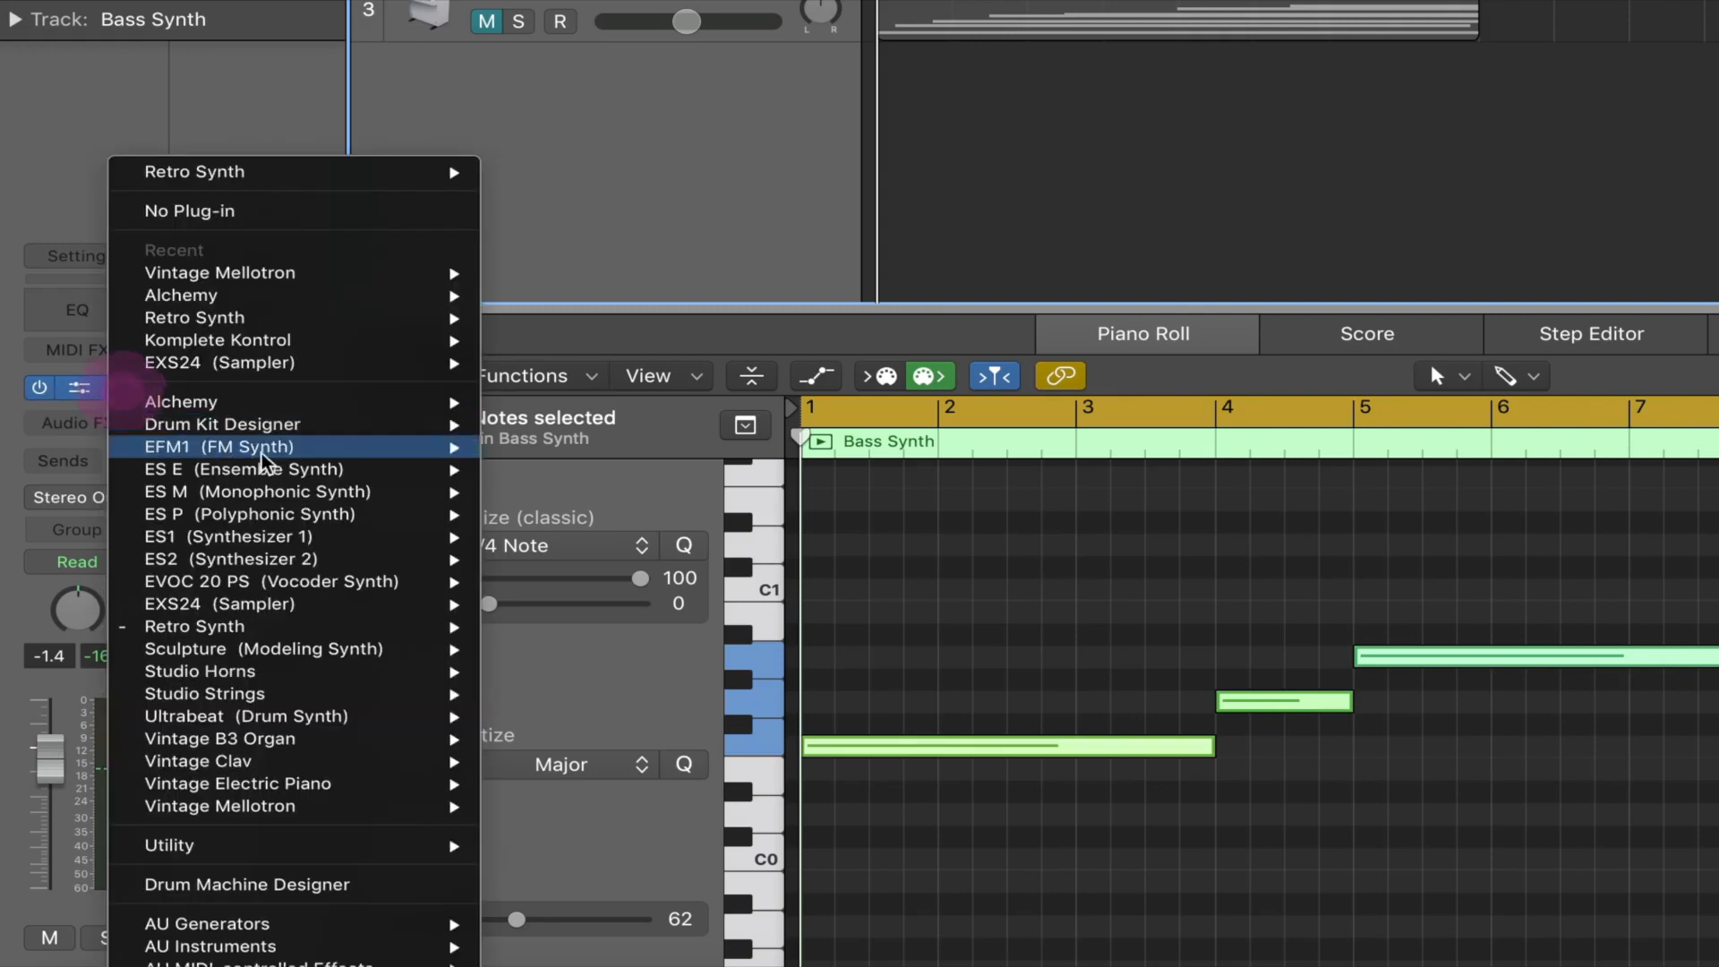
mouse_move(232, 452)
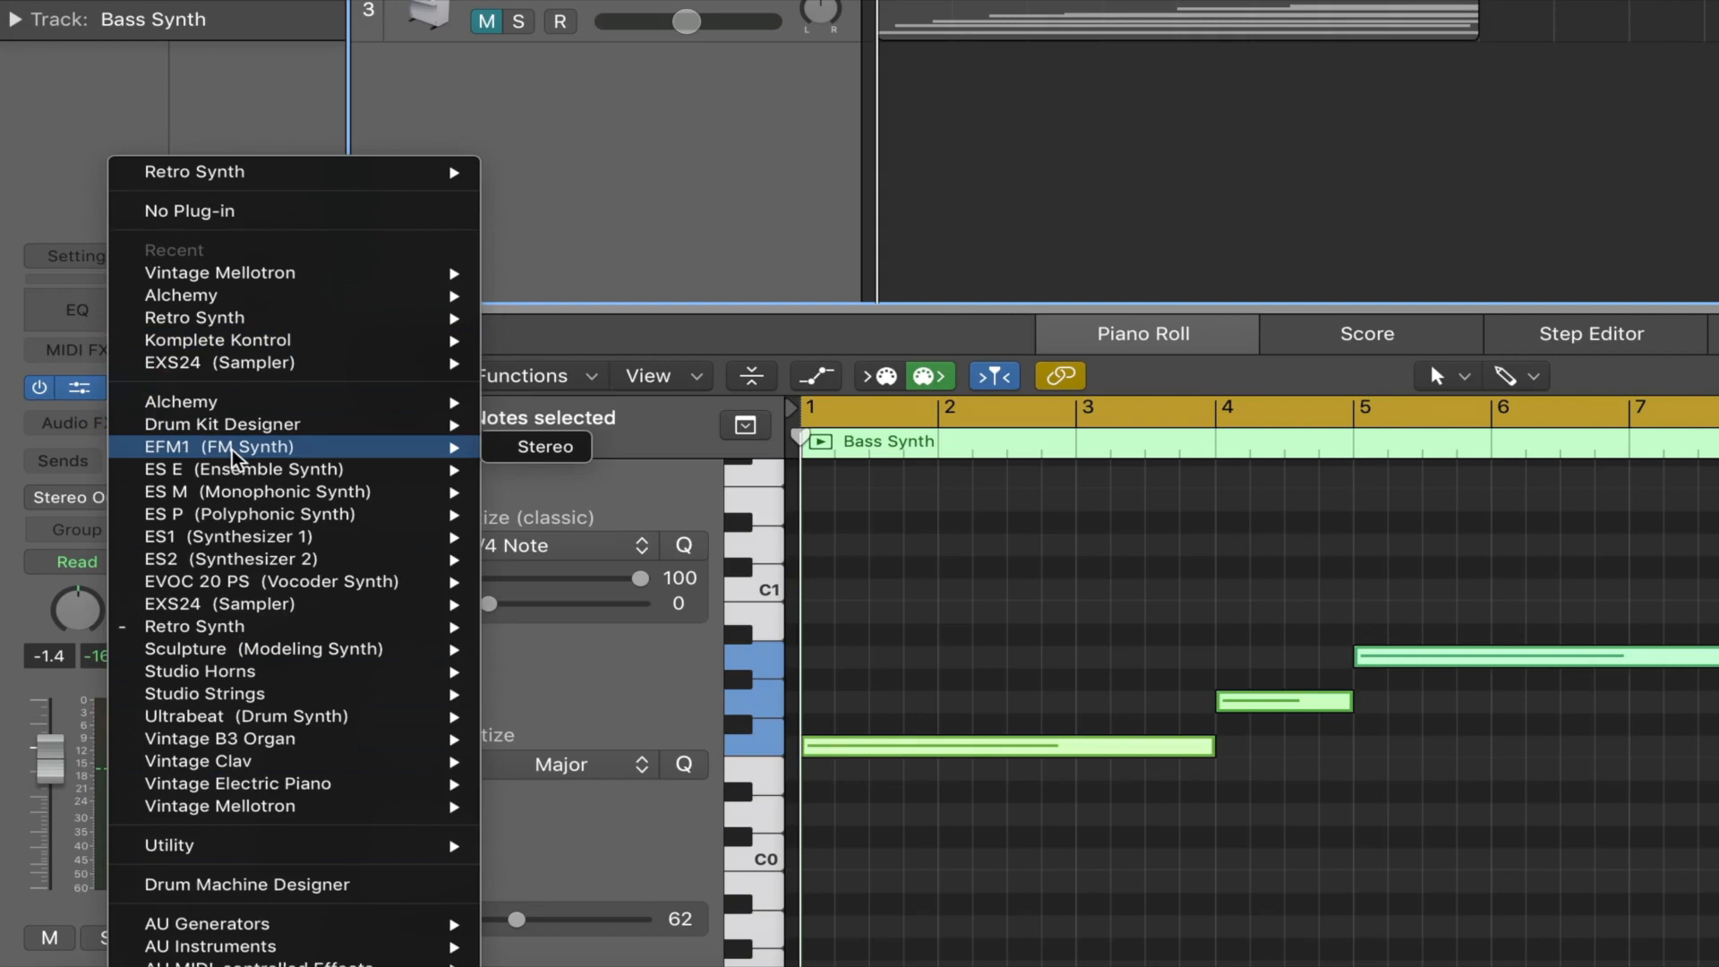
click(34, 199)
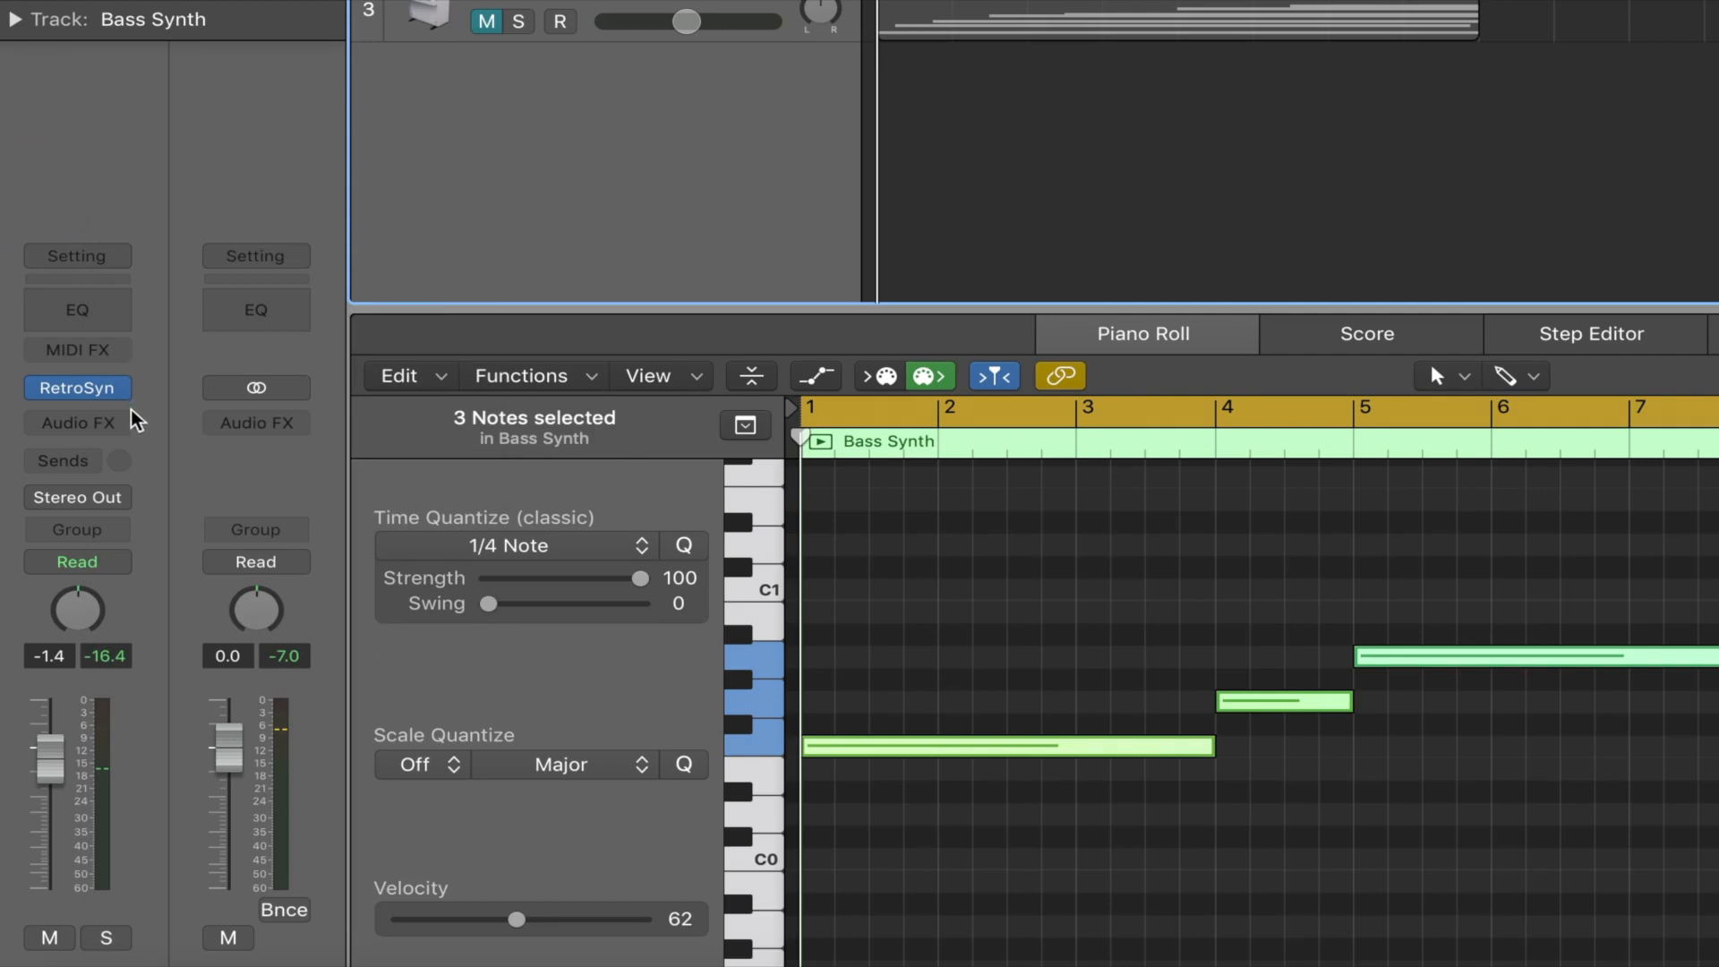
mouse_move(36, 388)
click(90, 353)
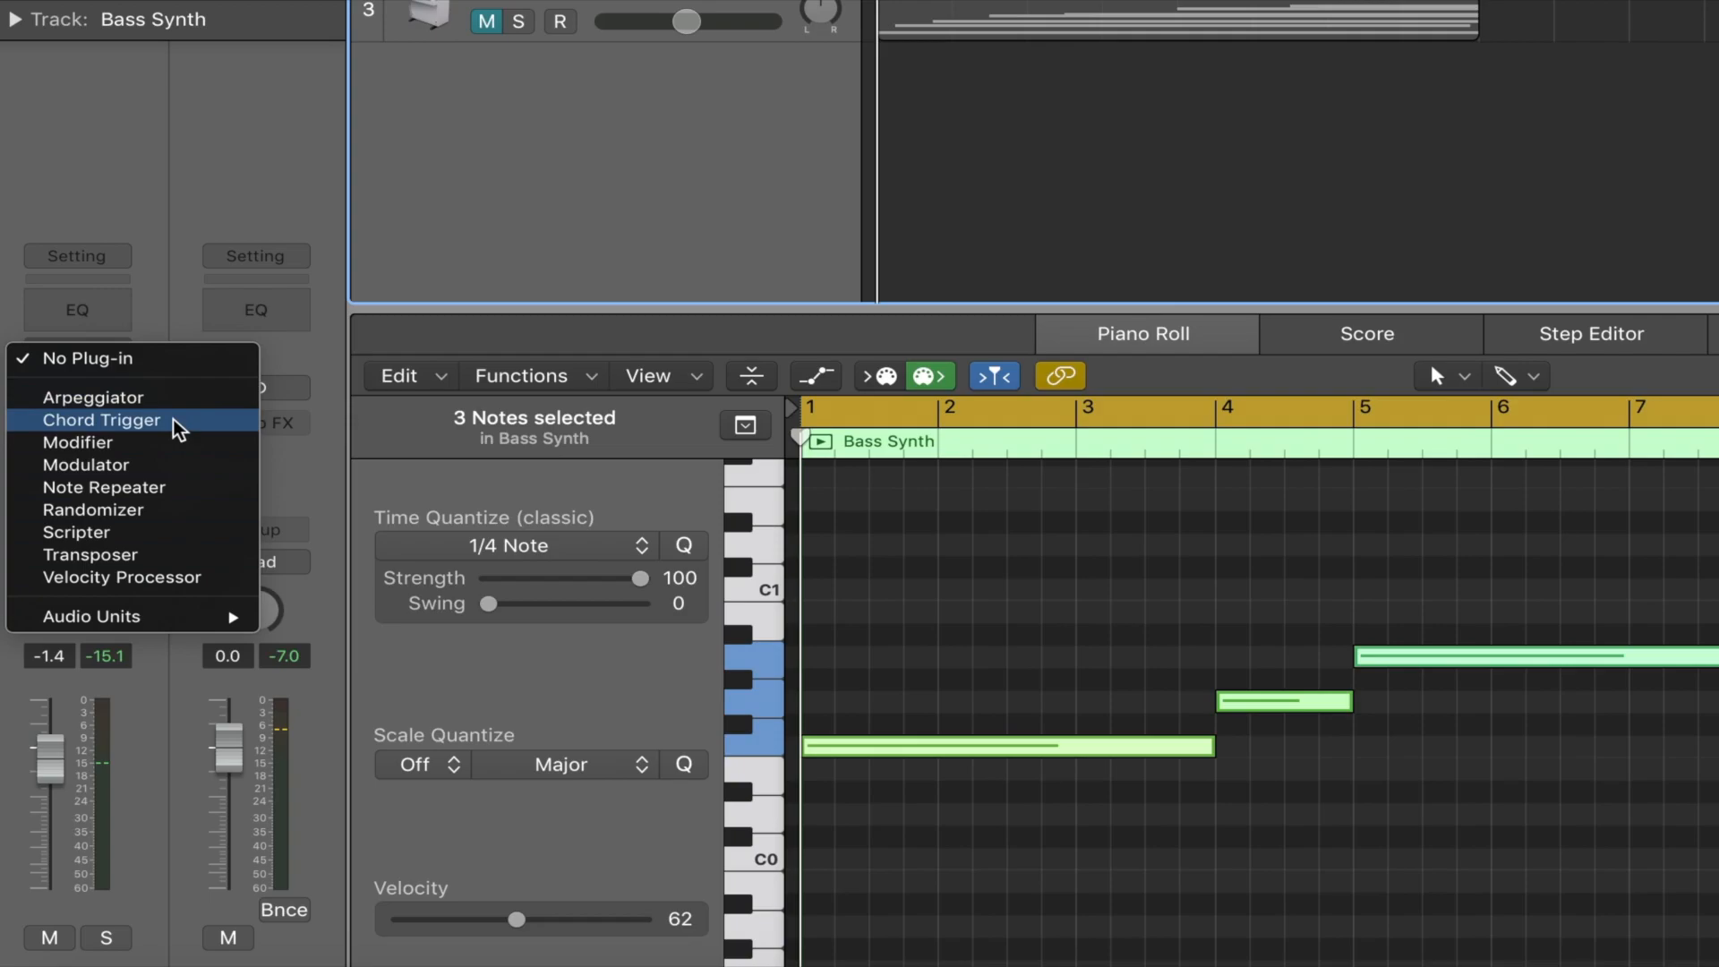
click(460, 230)
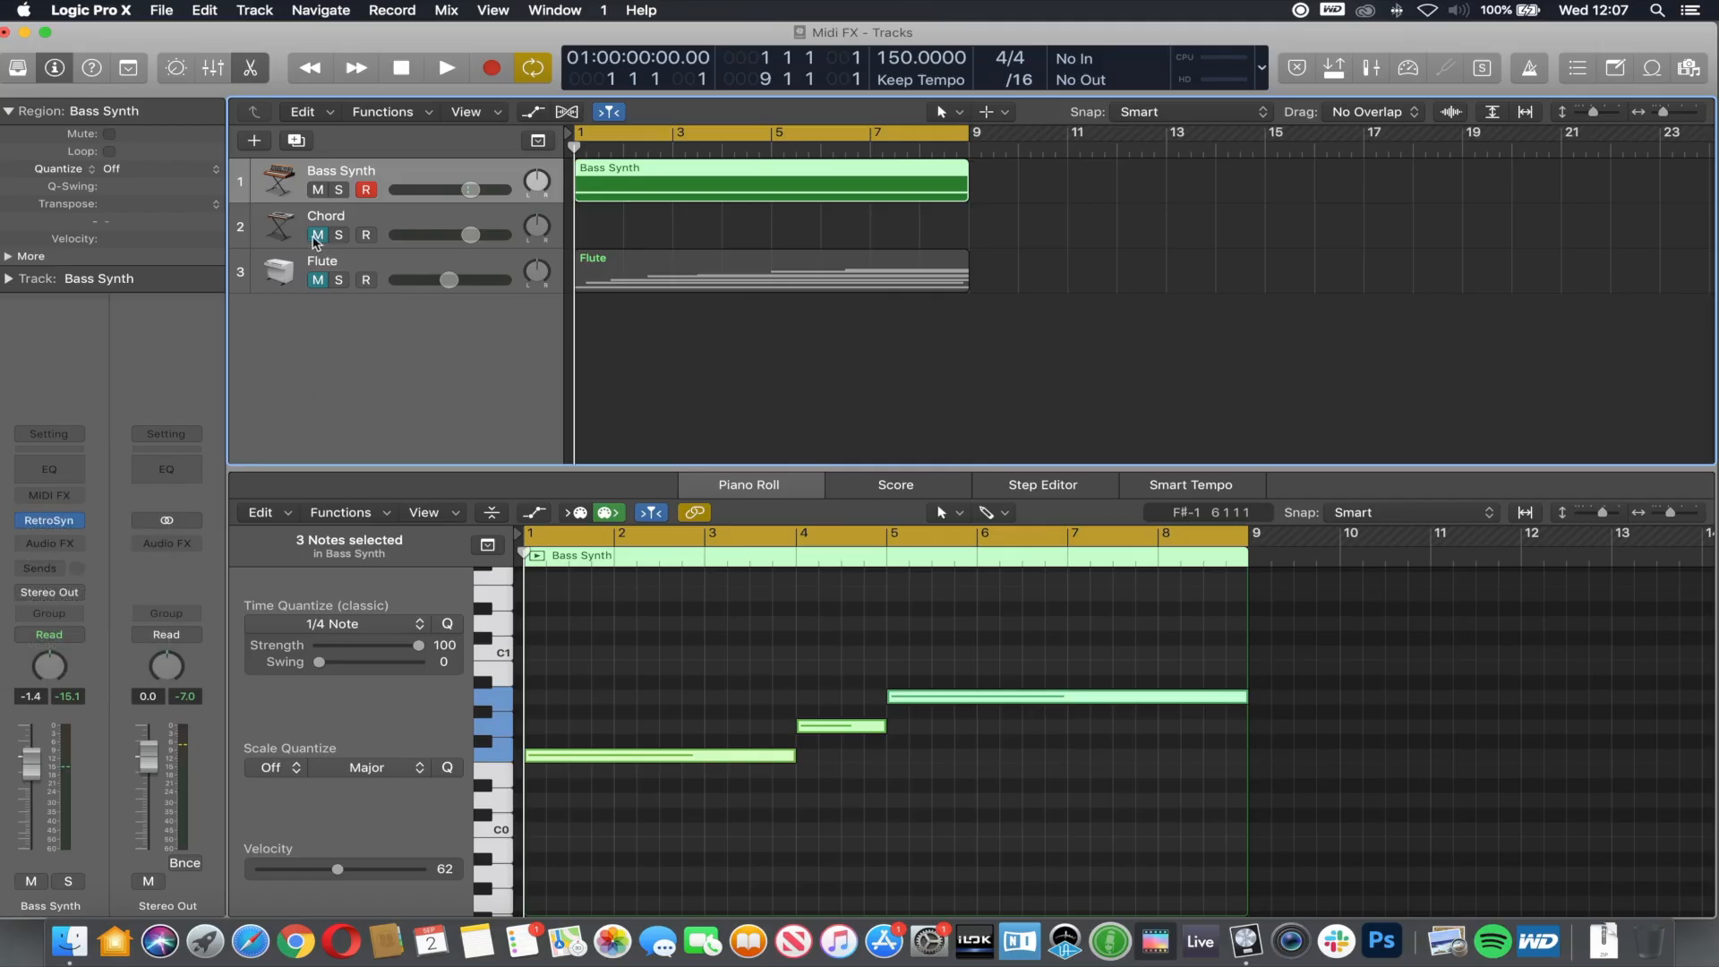
- Unmute the Chord track and copy the Bass Synth region onto it at bar 1
click(321, 221)
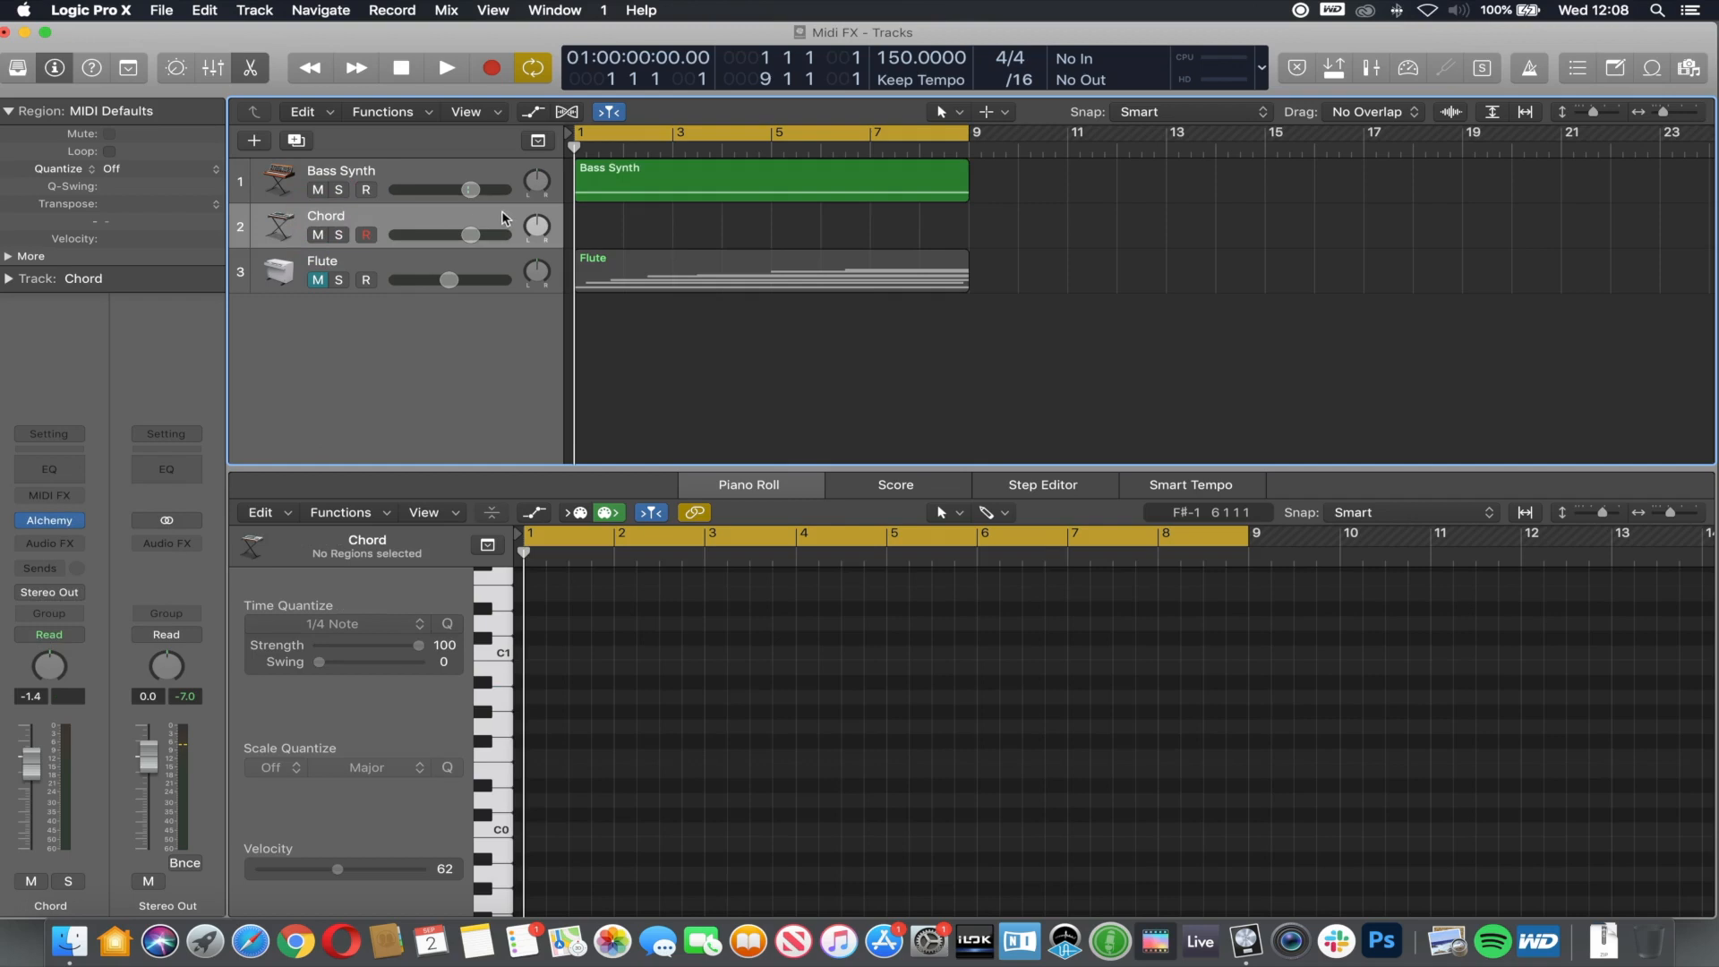
key(alt)
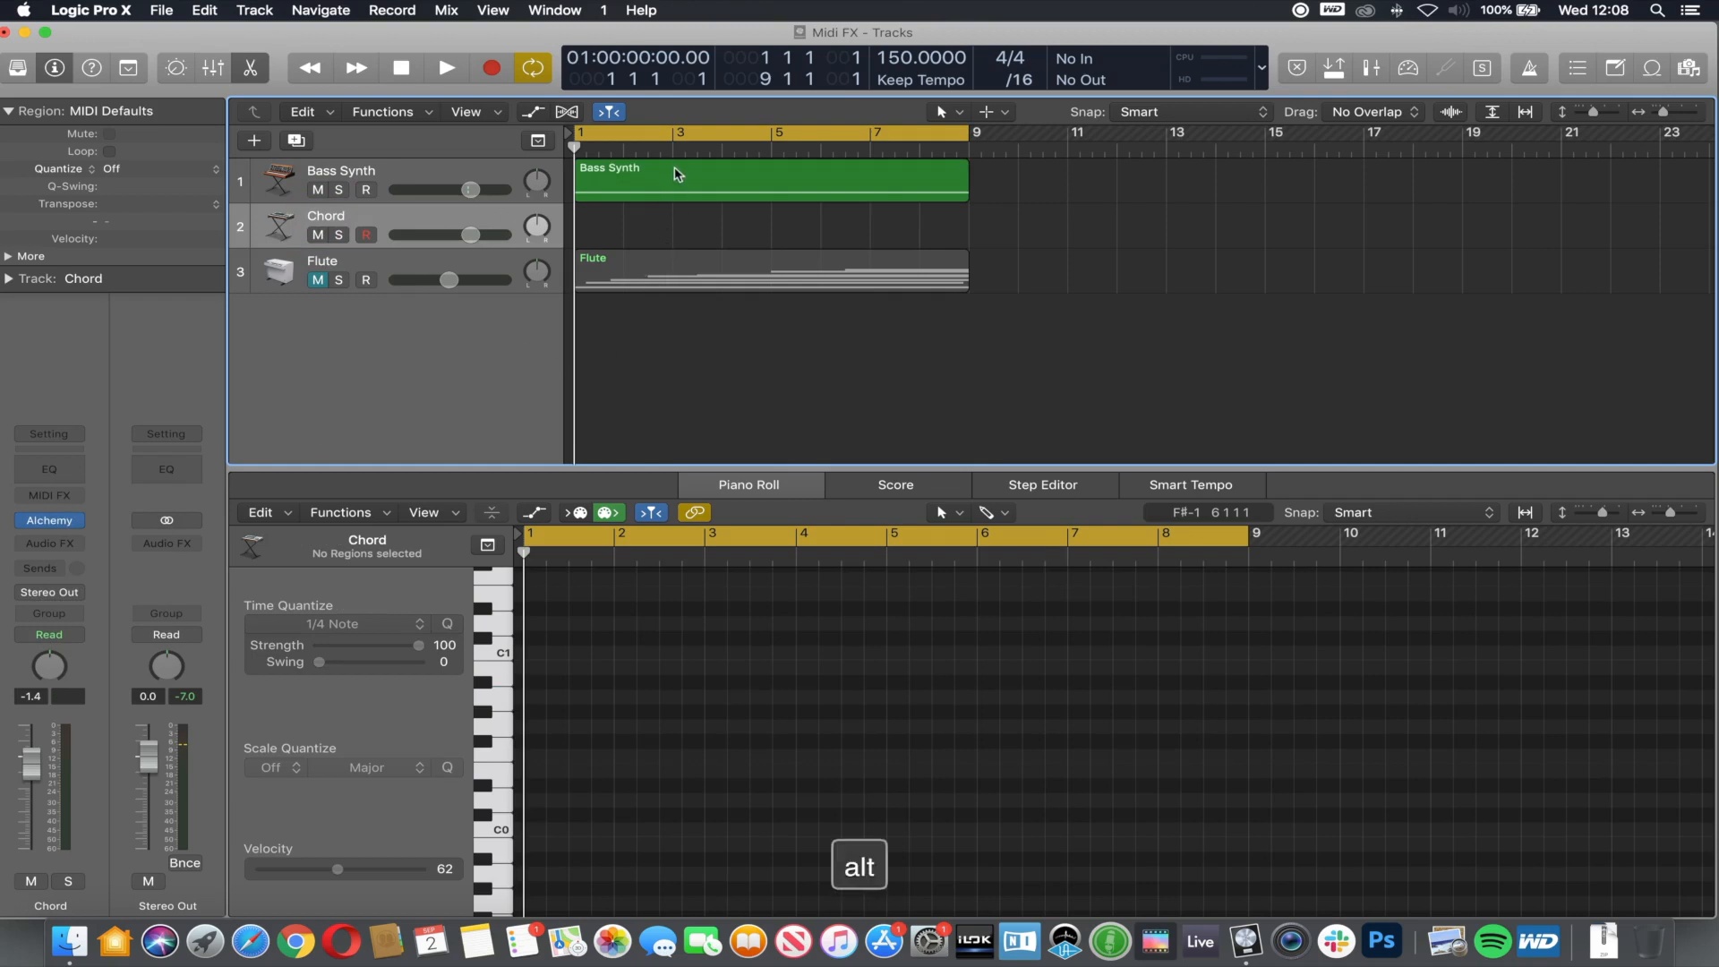
drag(678, 174, 677, 217)
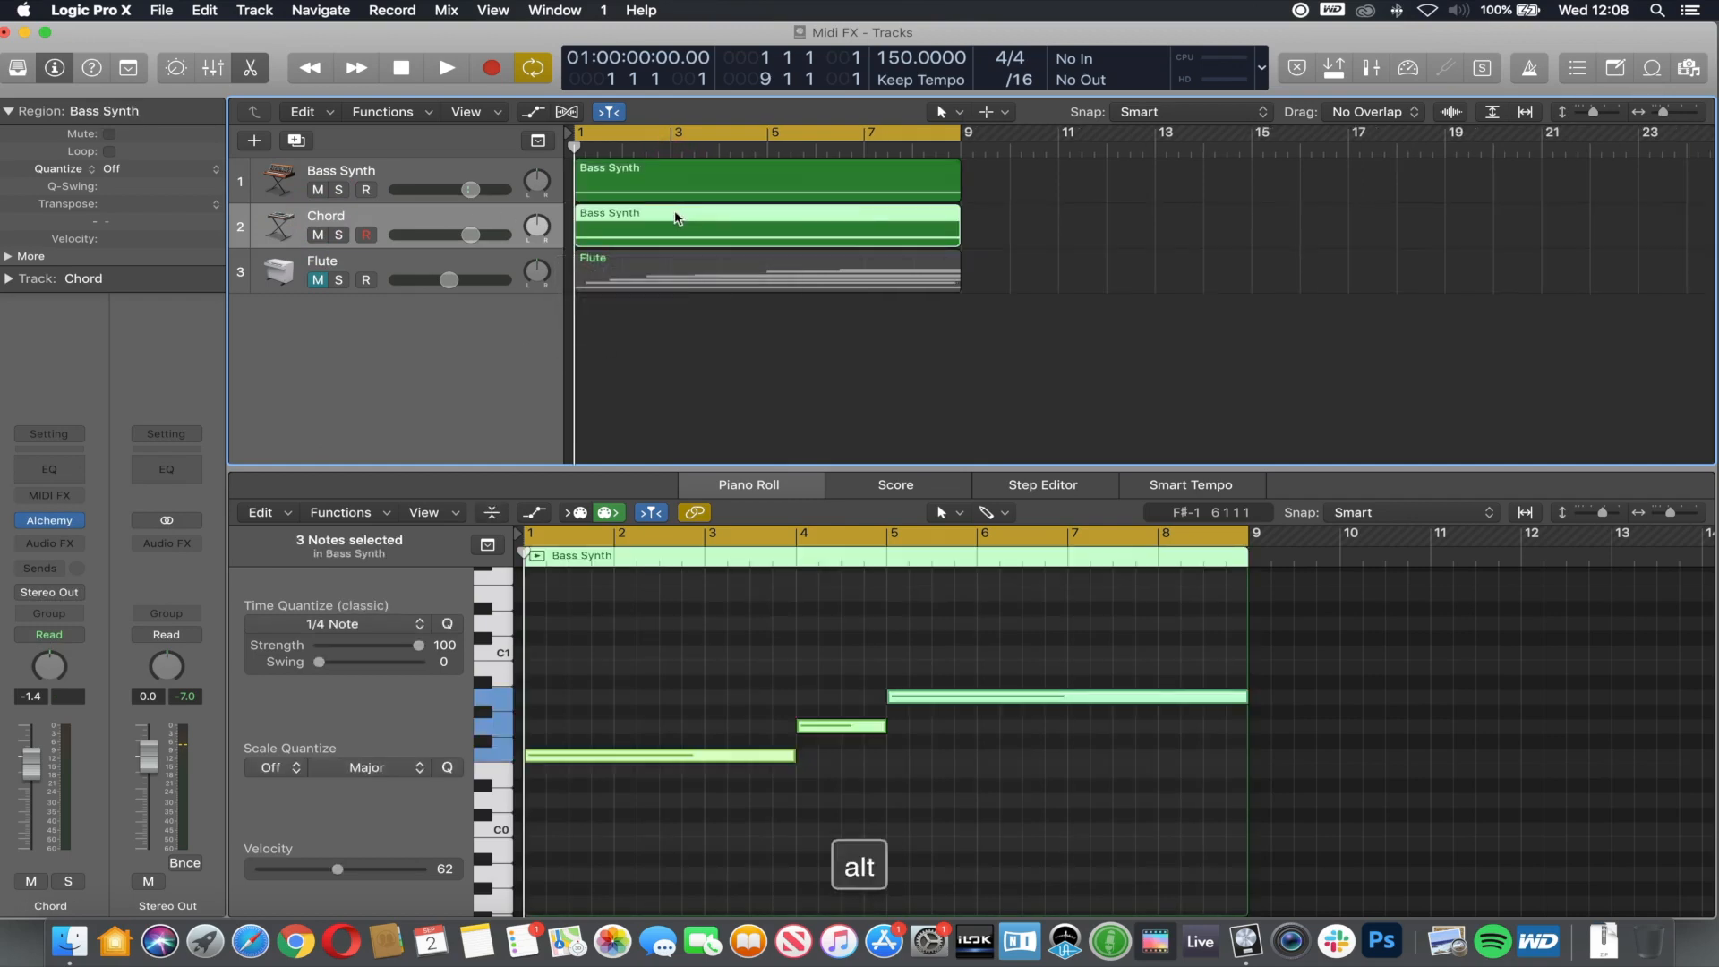
- Transpose the three notes of the Chord track's region up two octaves and play back the result
click(1001, 813)
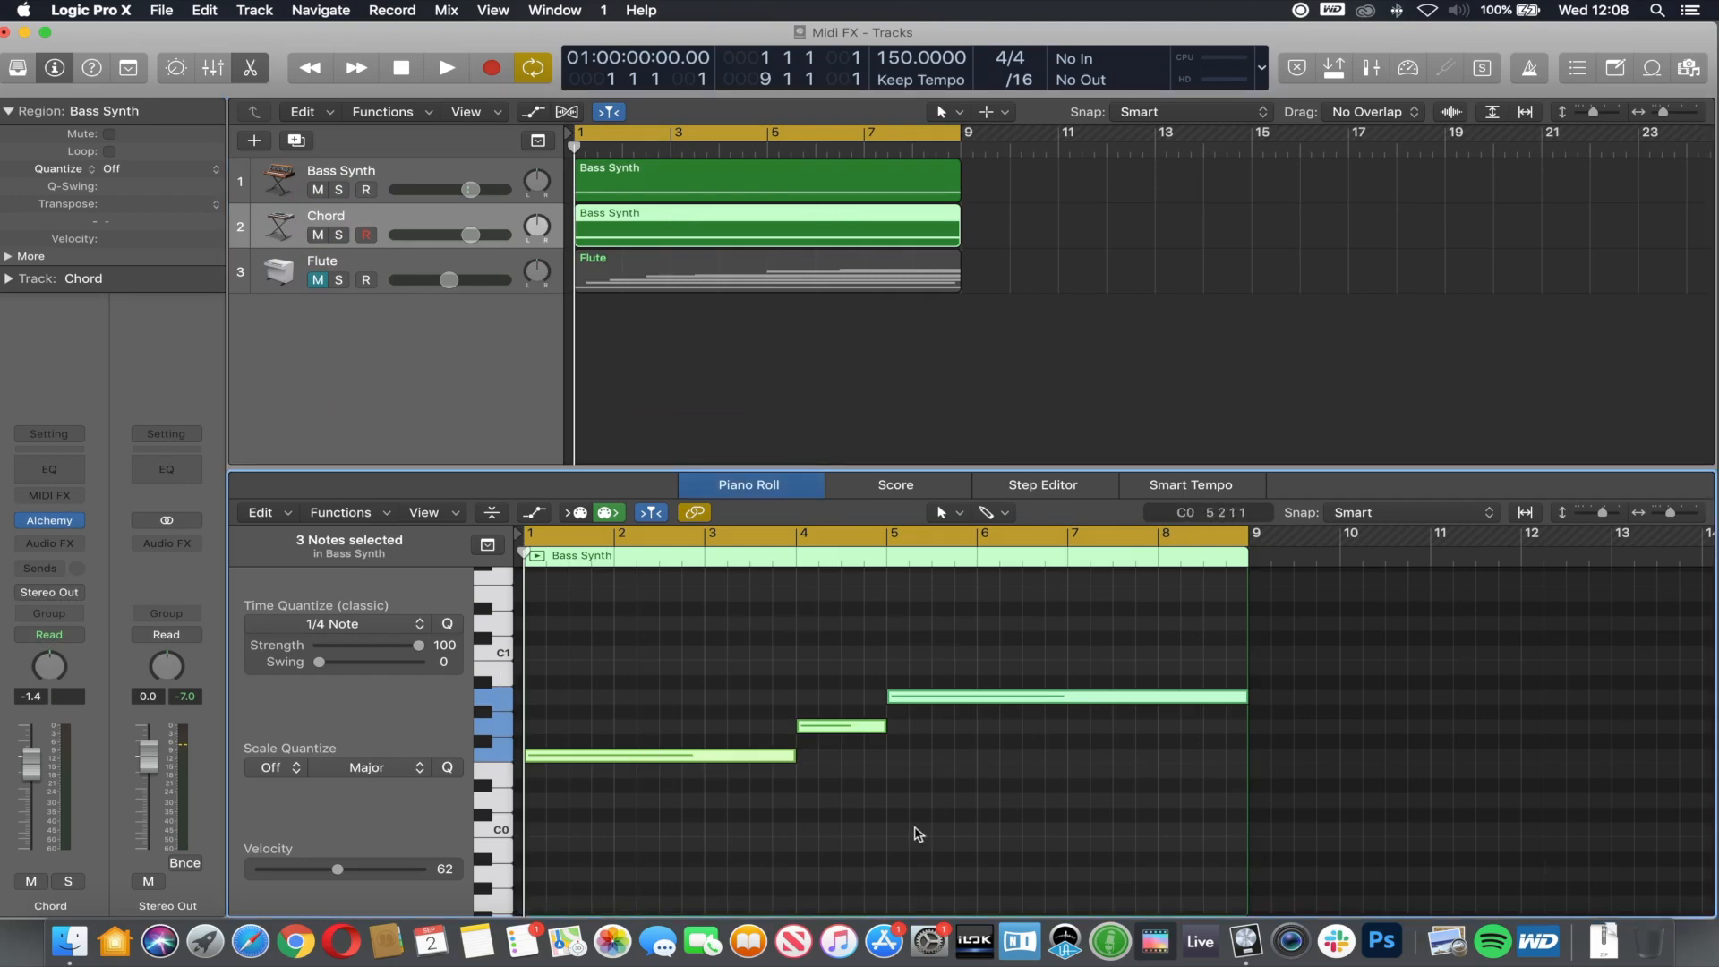
key(shift+alt+Up)
key(shift+alt+Up)
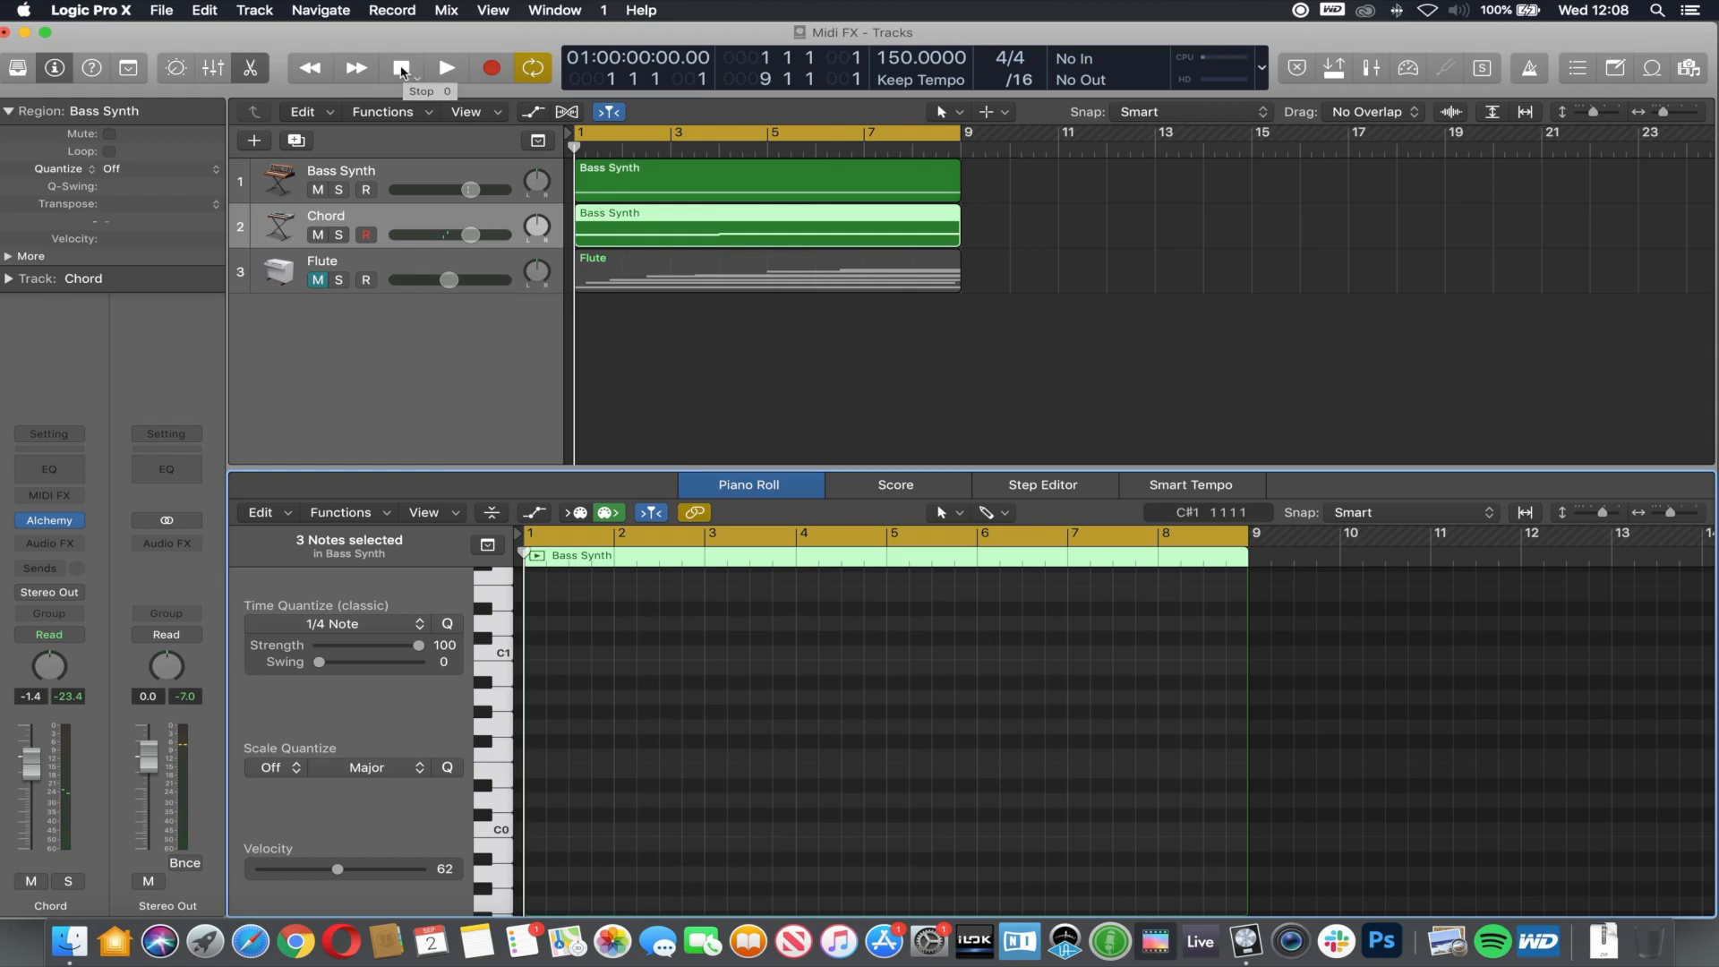
click(452, 69)
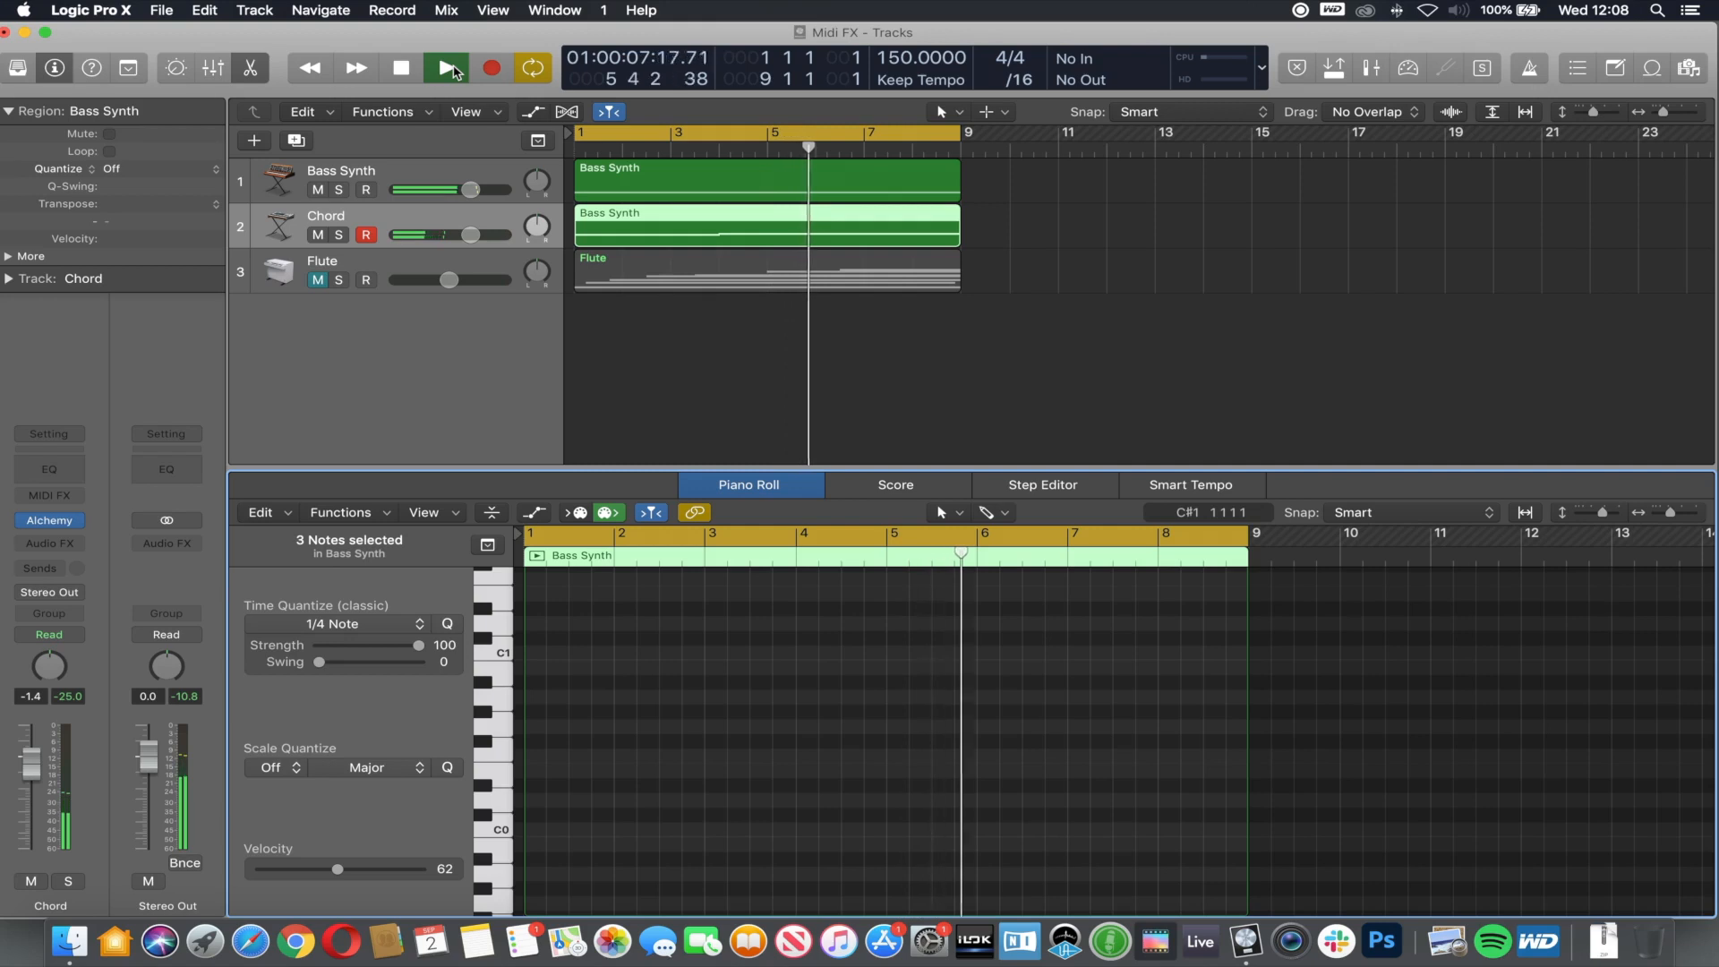
click(455, 72)
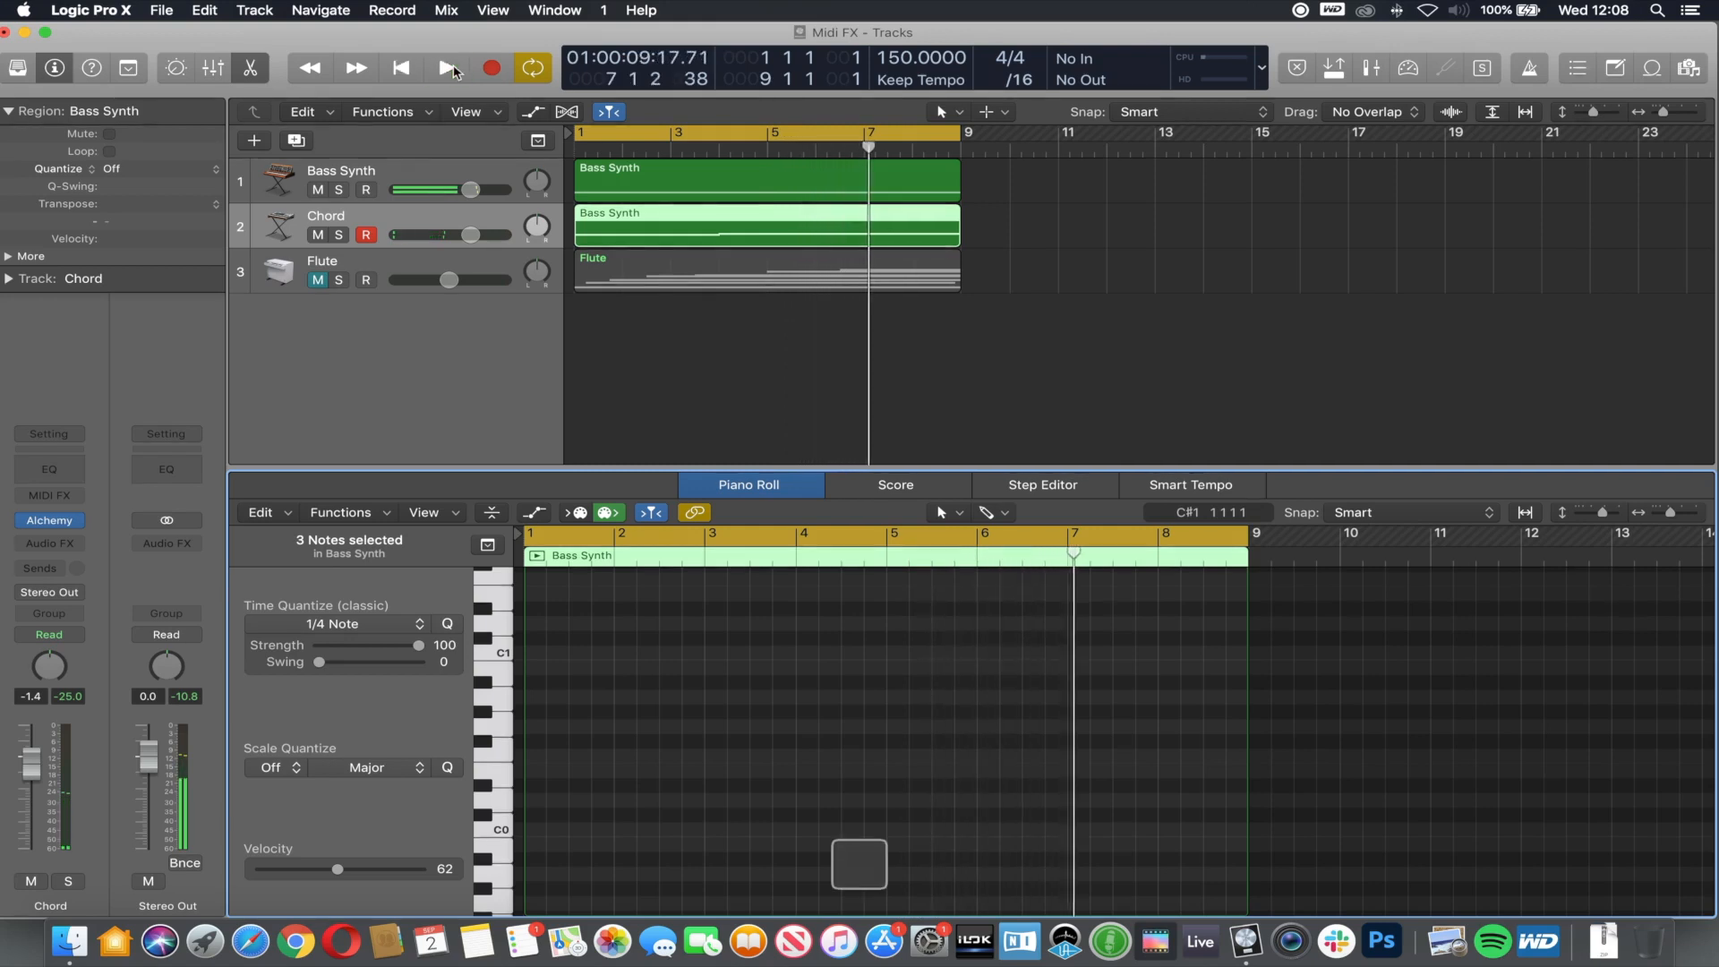
- Compare the notes of the Bass Synth and Chord regions by showing both together in an enlarged Piano Roll
click(481, 167)
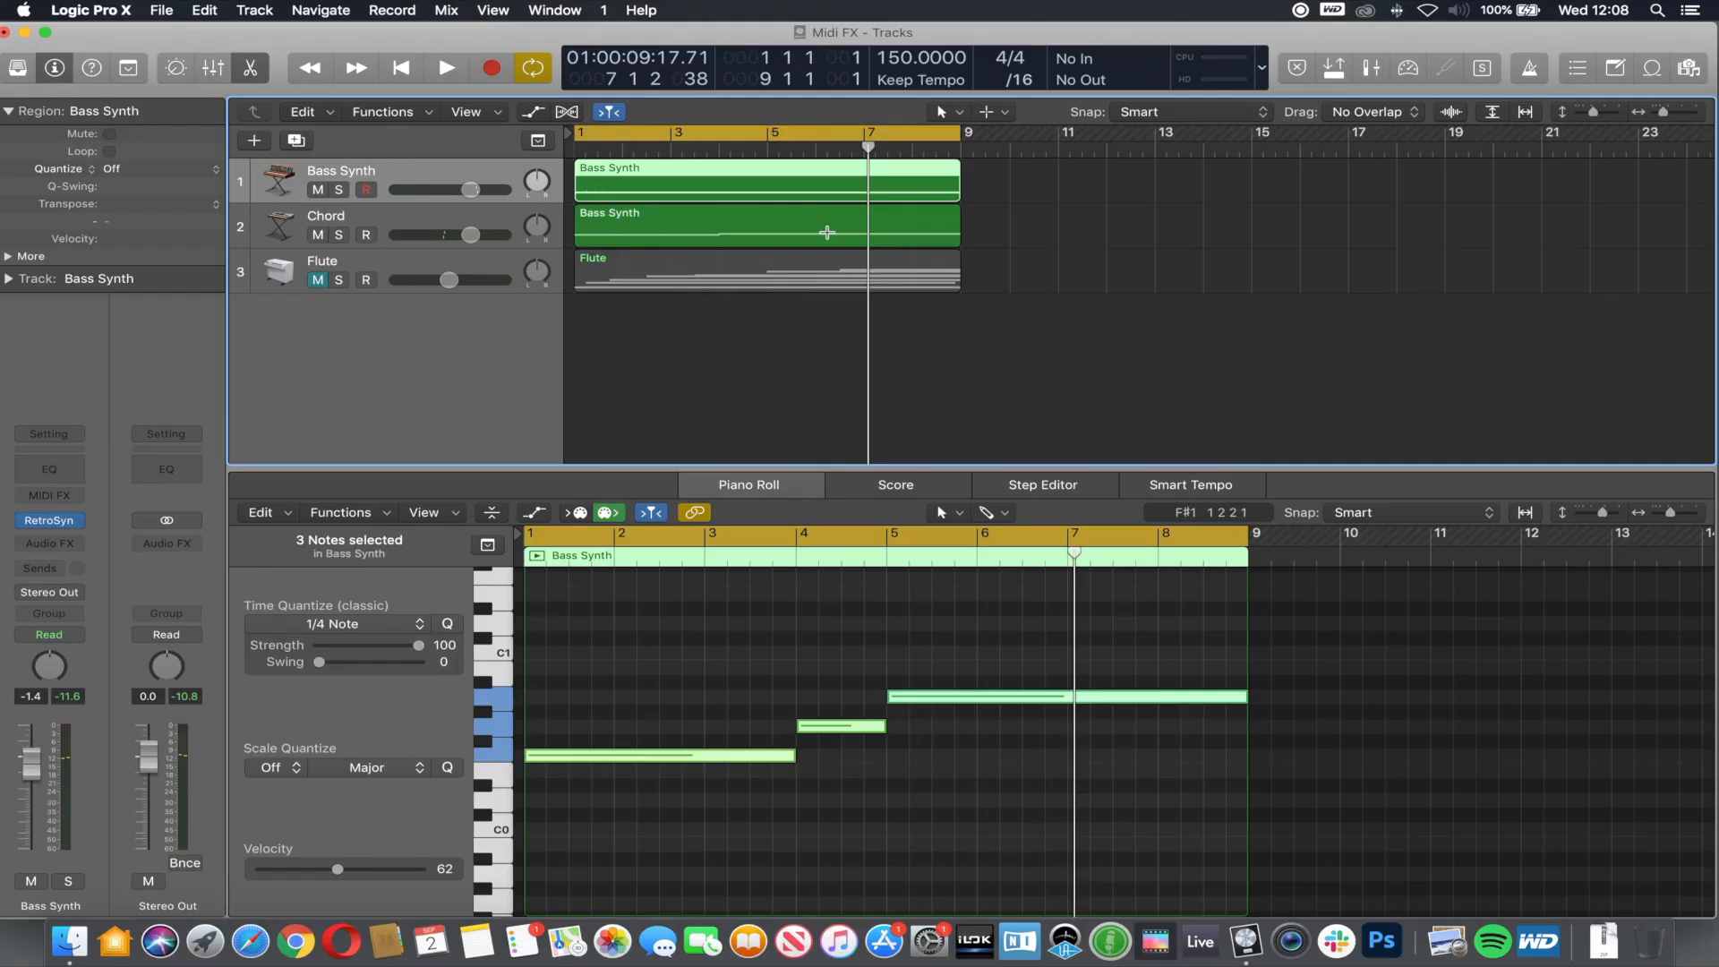
click(358, 224)
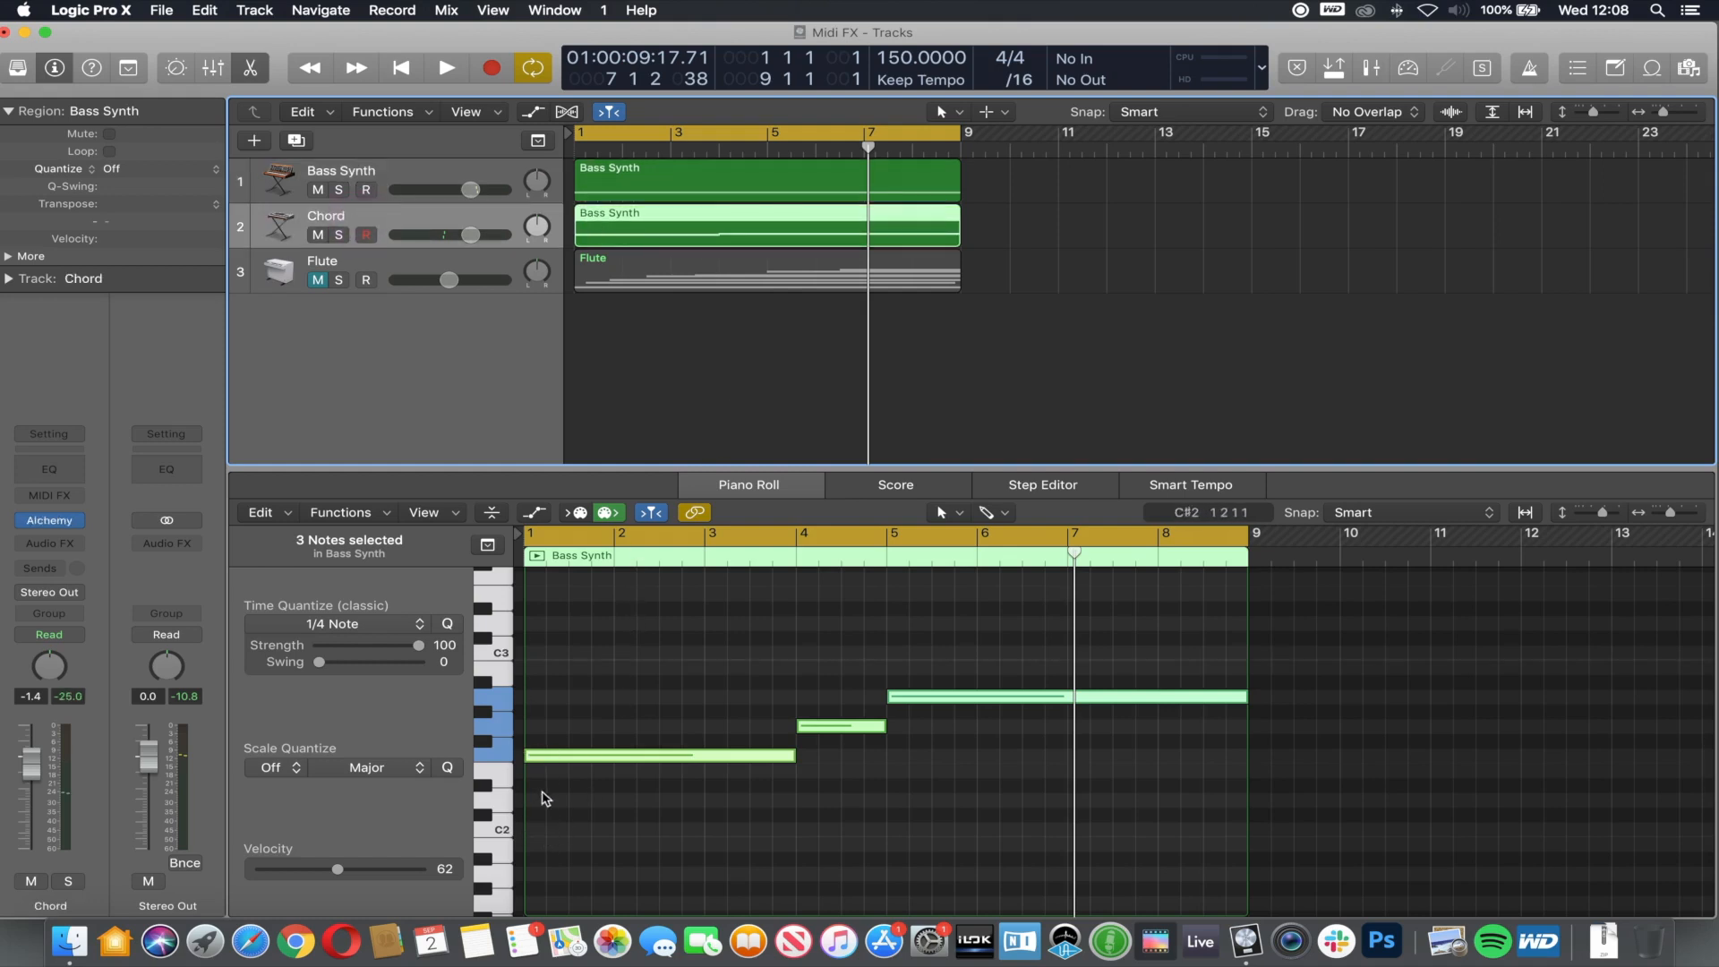
shift+click(692, 181)
scroll(805, 748, down, 4)
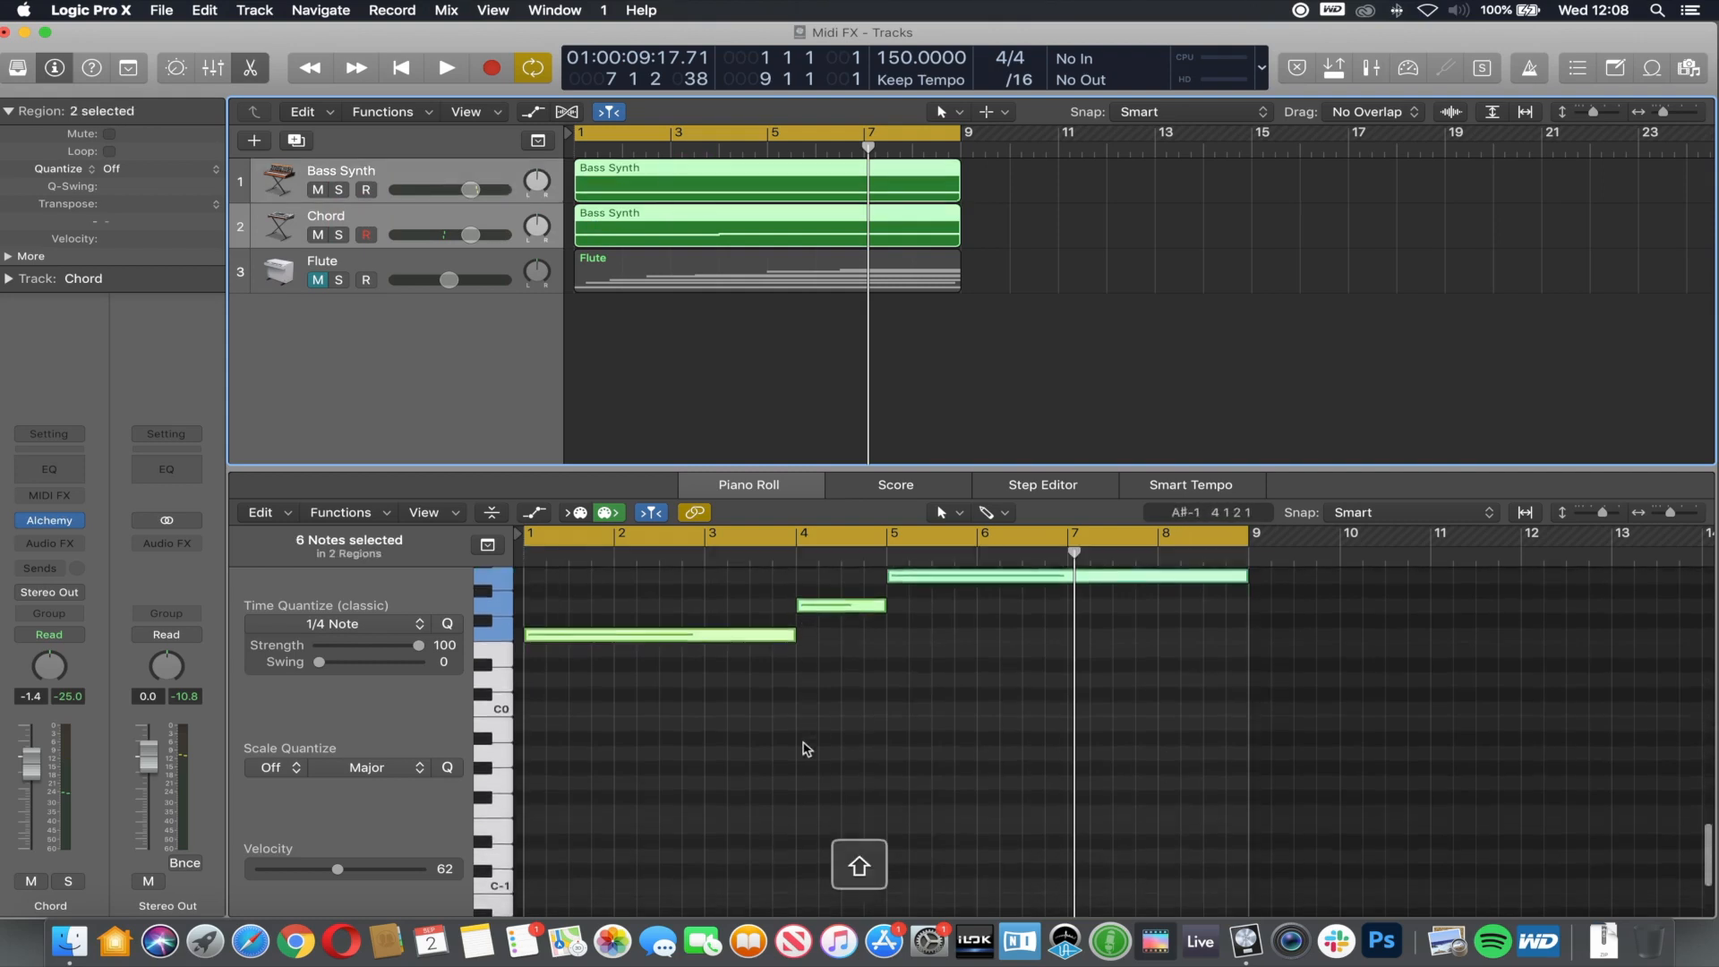
drag(827, 467, 790, 309)
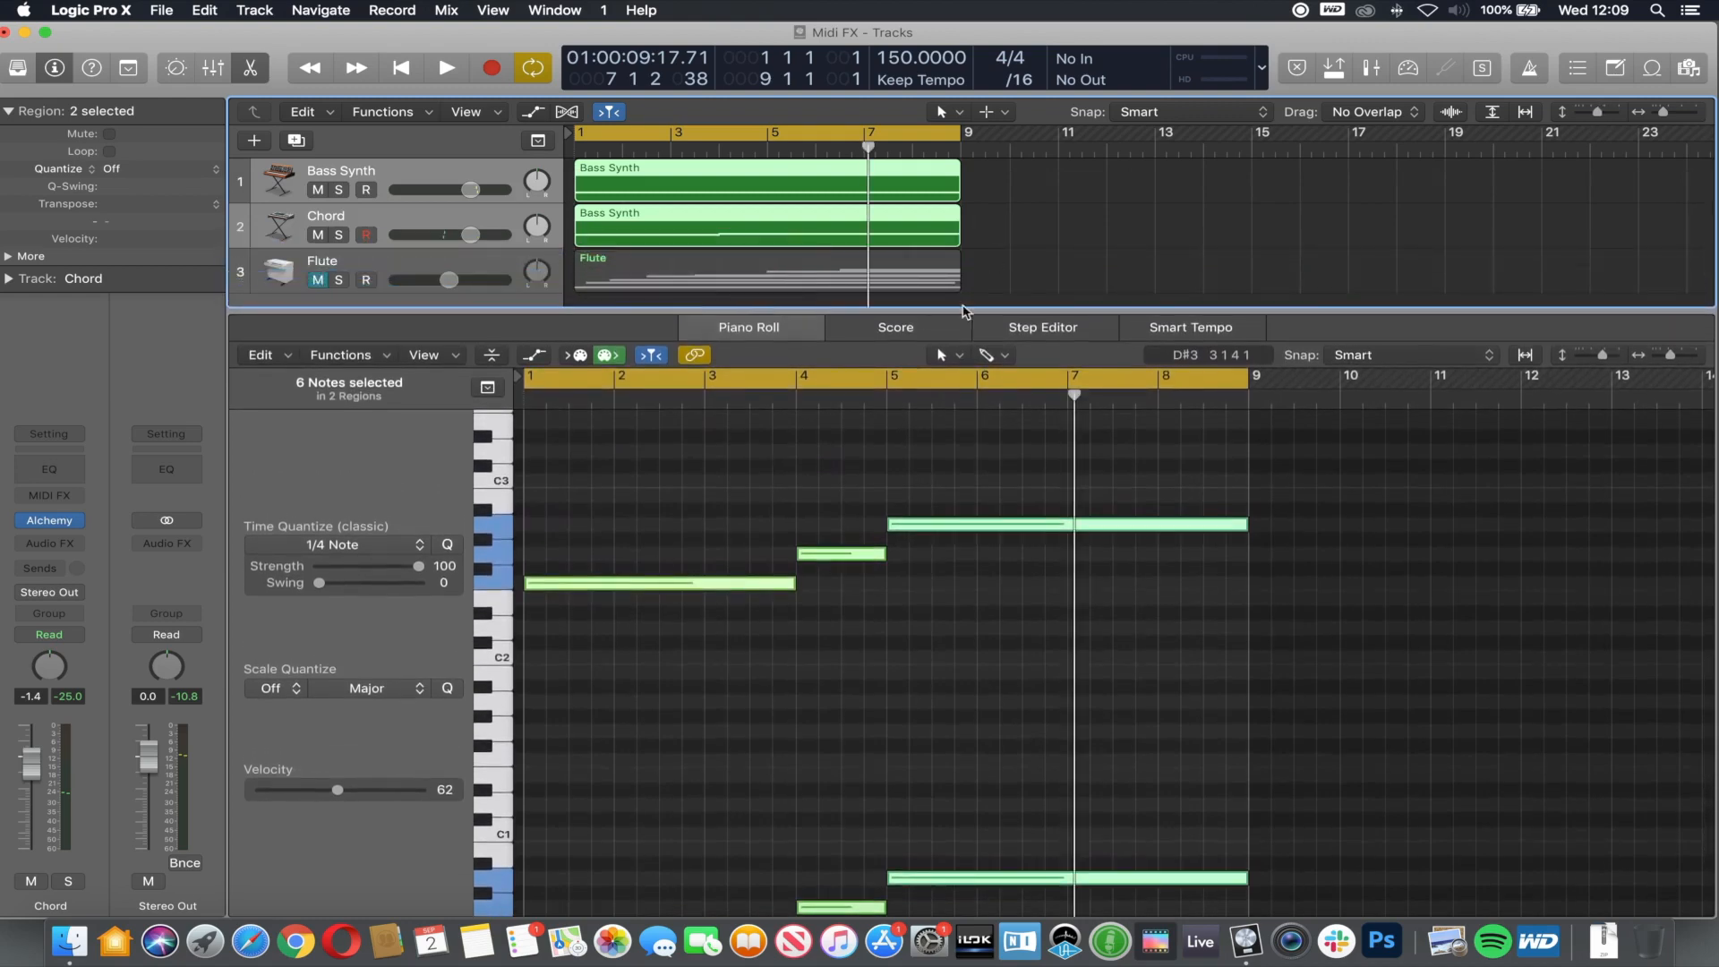
- Insert the Chord Trigger MIDI effect on the Chord track
click(376, 224)
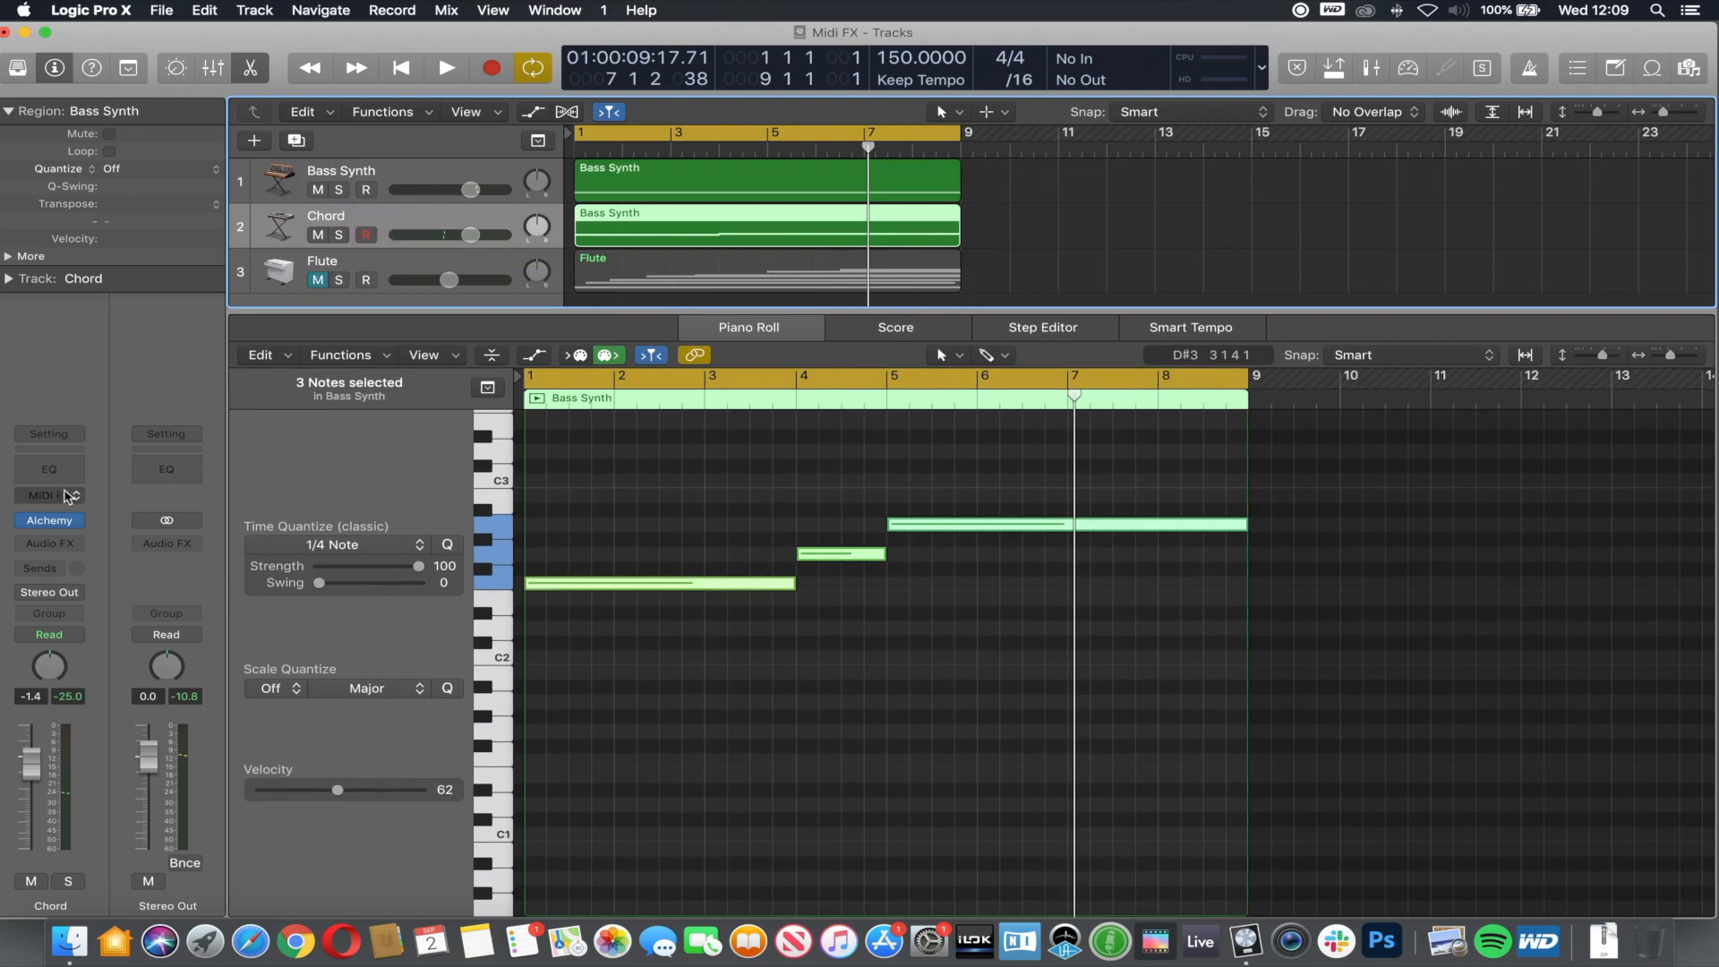
click(59, 495)
click(64, 541)
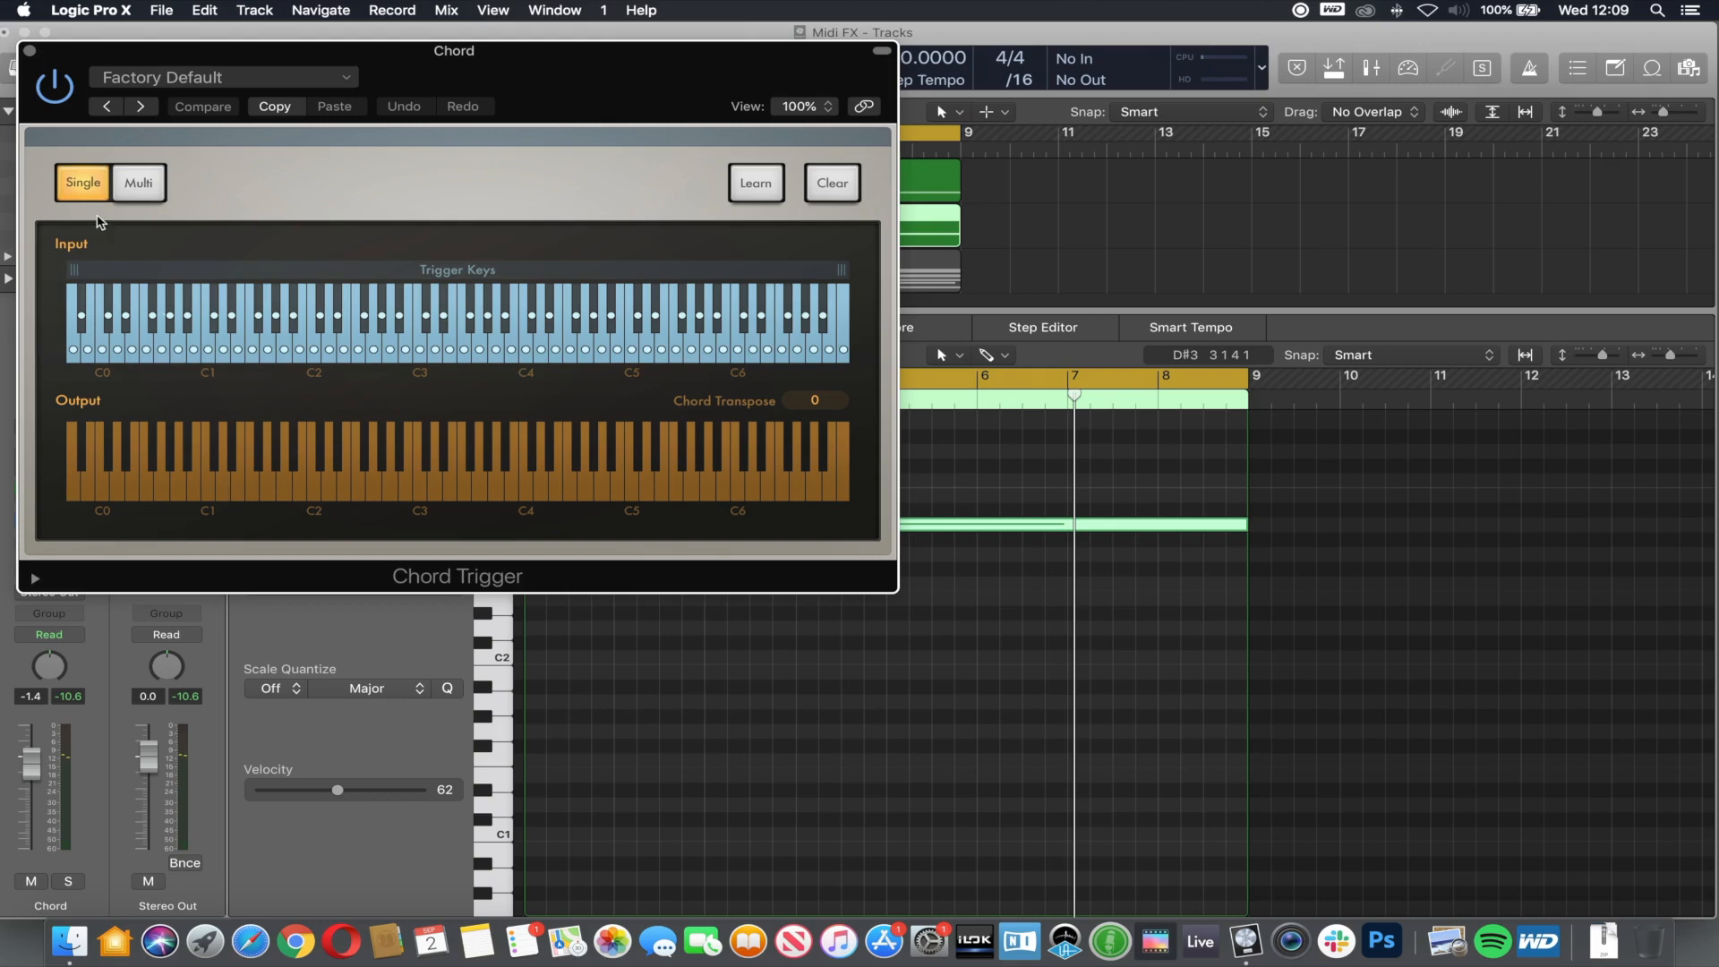
- Look through Chord Trigger's Multi and Single presets, including Parallel Chords and Extended Harmonies, without loading one
click(134, 77)
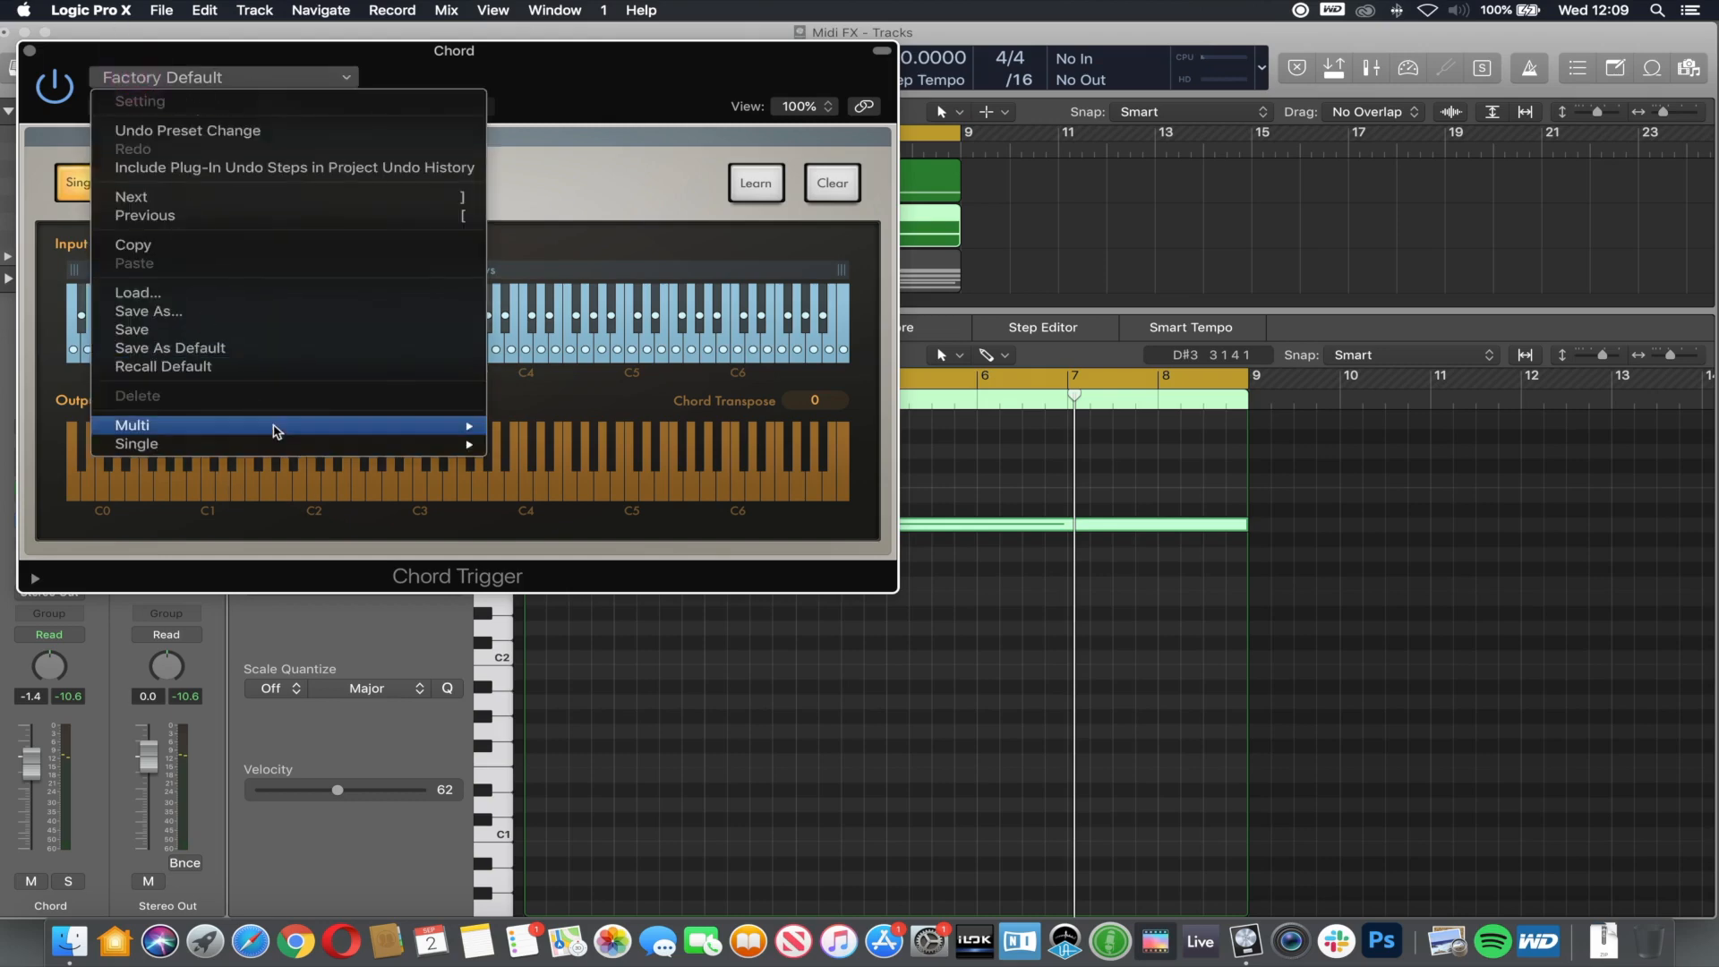
mouse_move(272, 425)
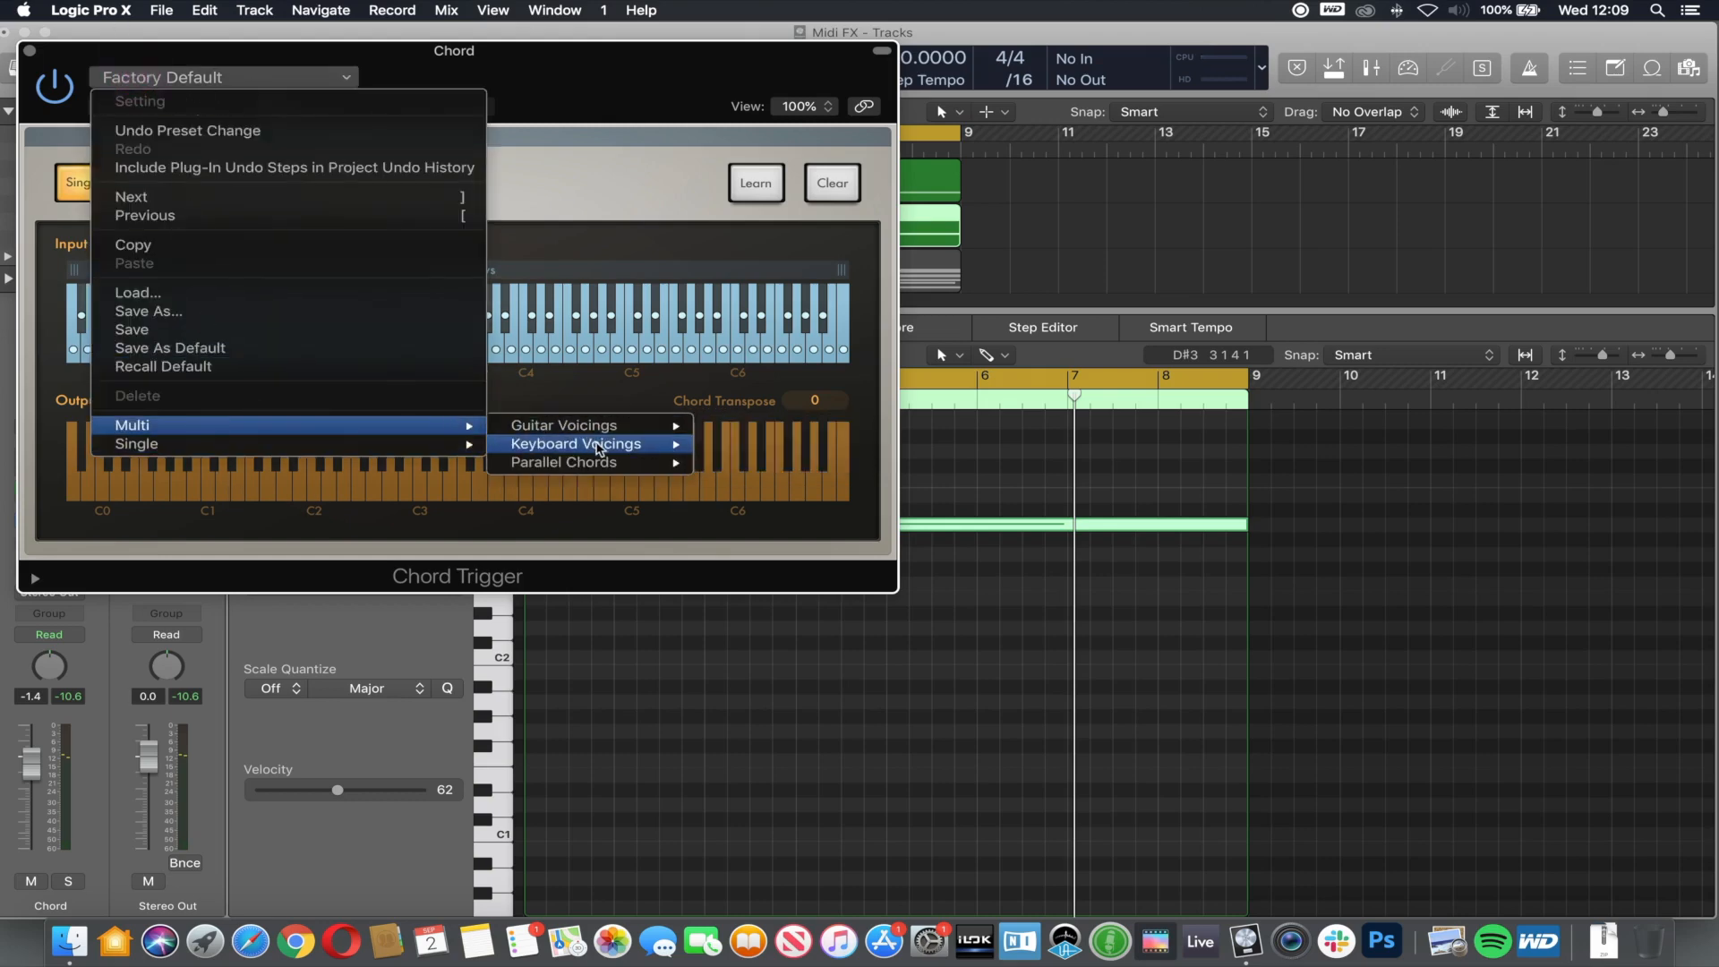
mouse_move(598, 448)
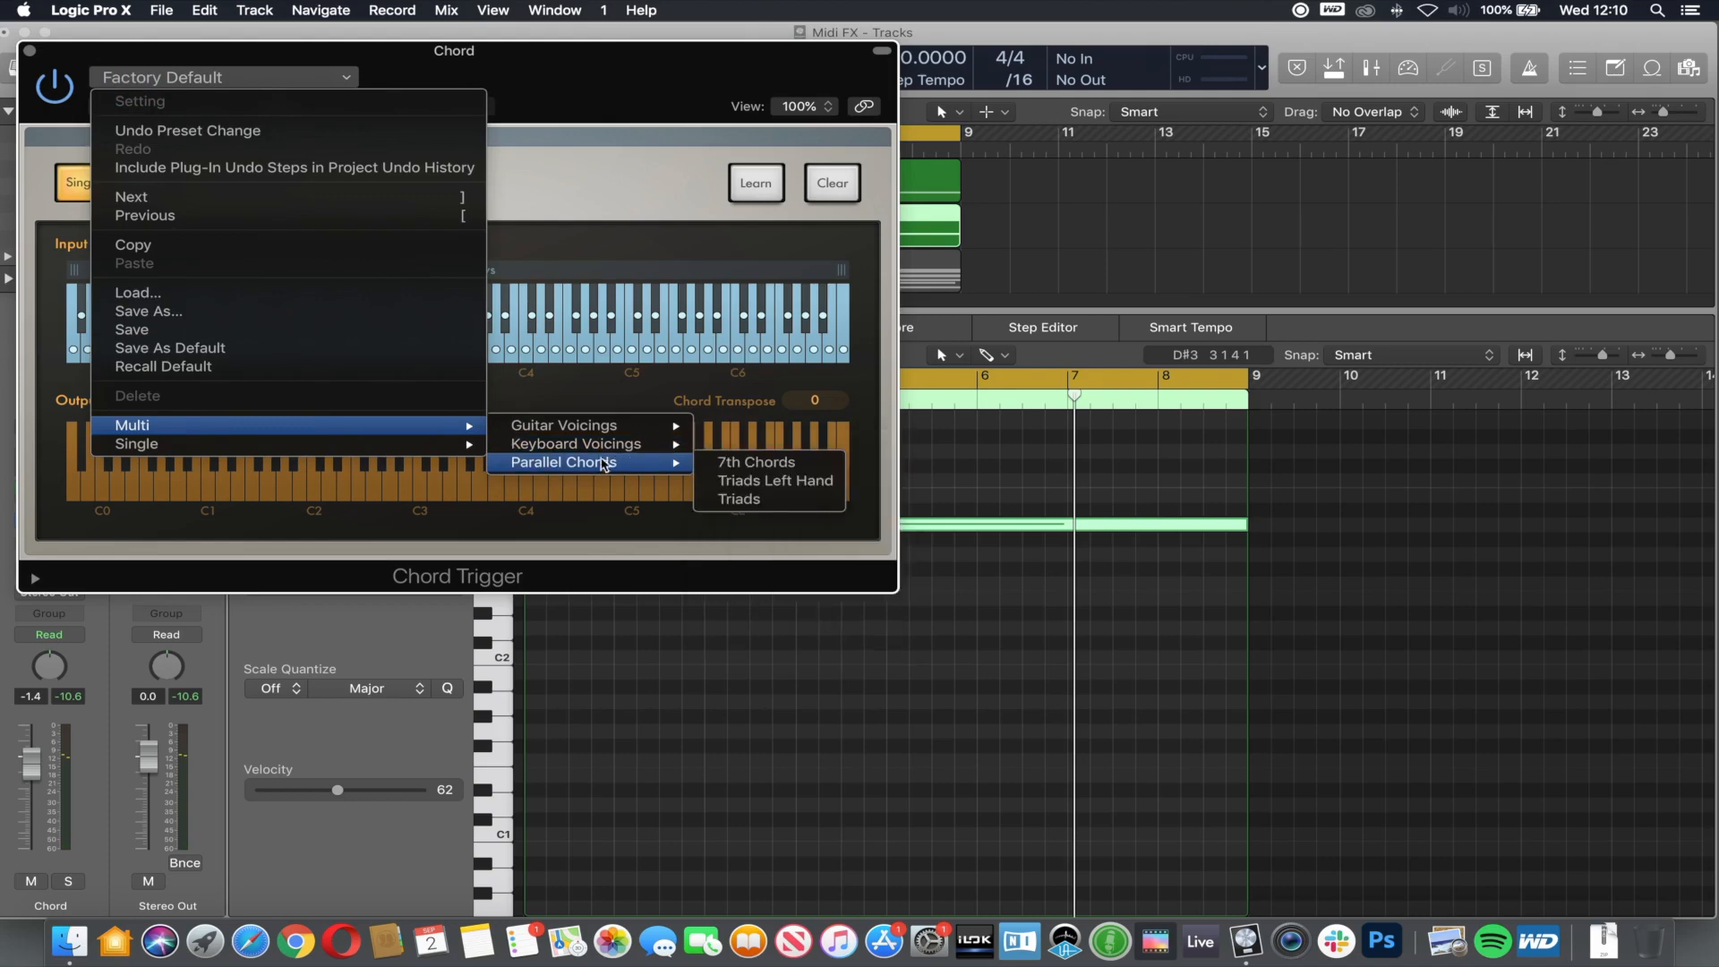
mouse_move(403, 448)
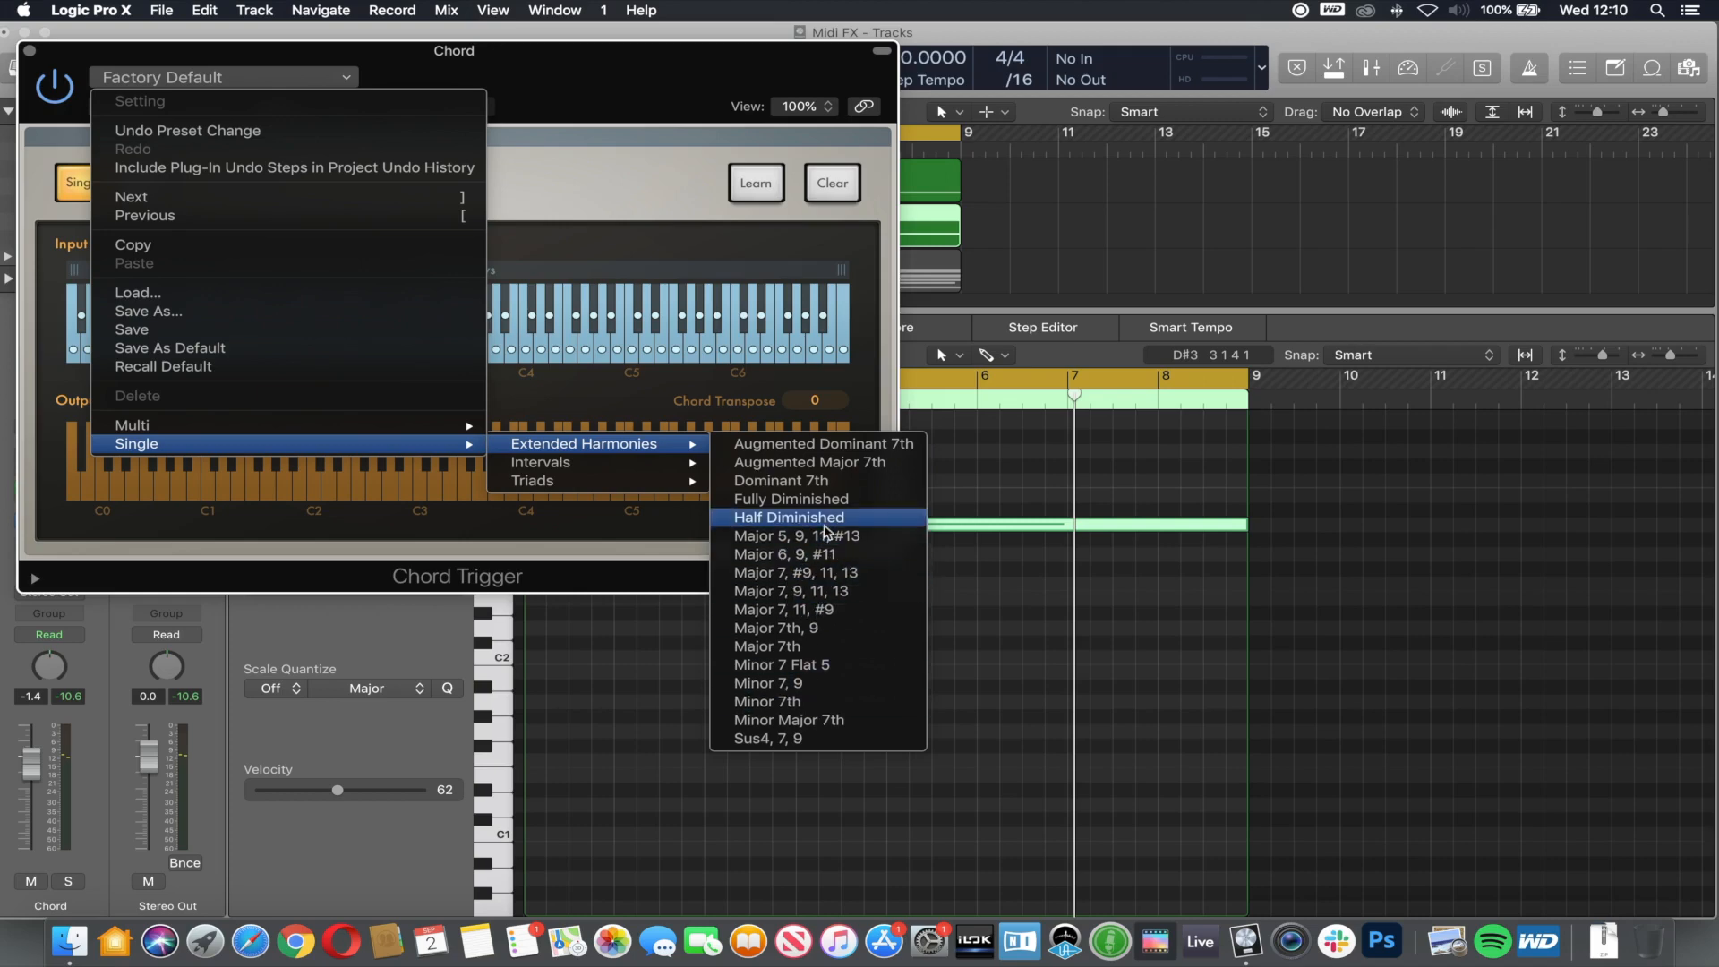
click(592, 87)
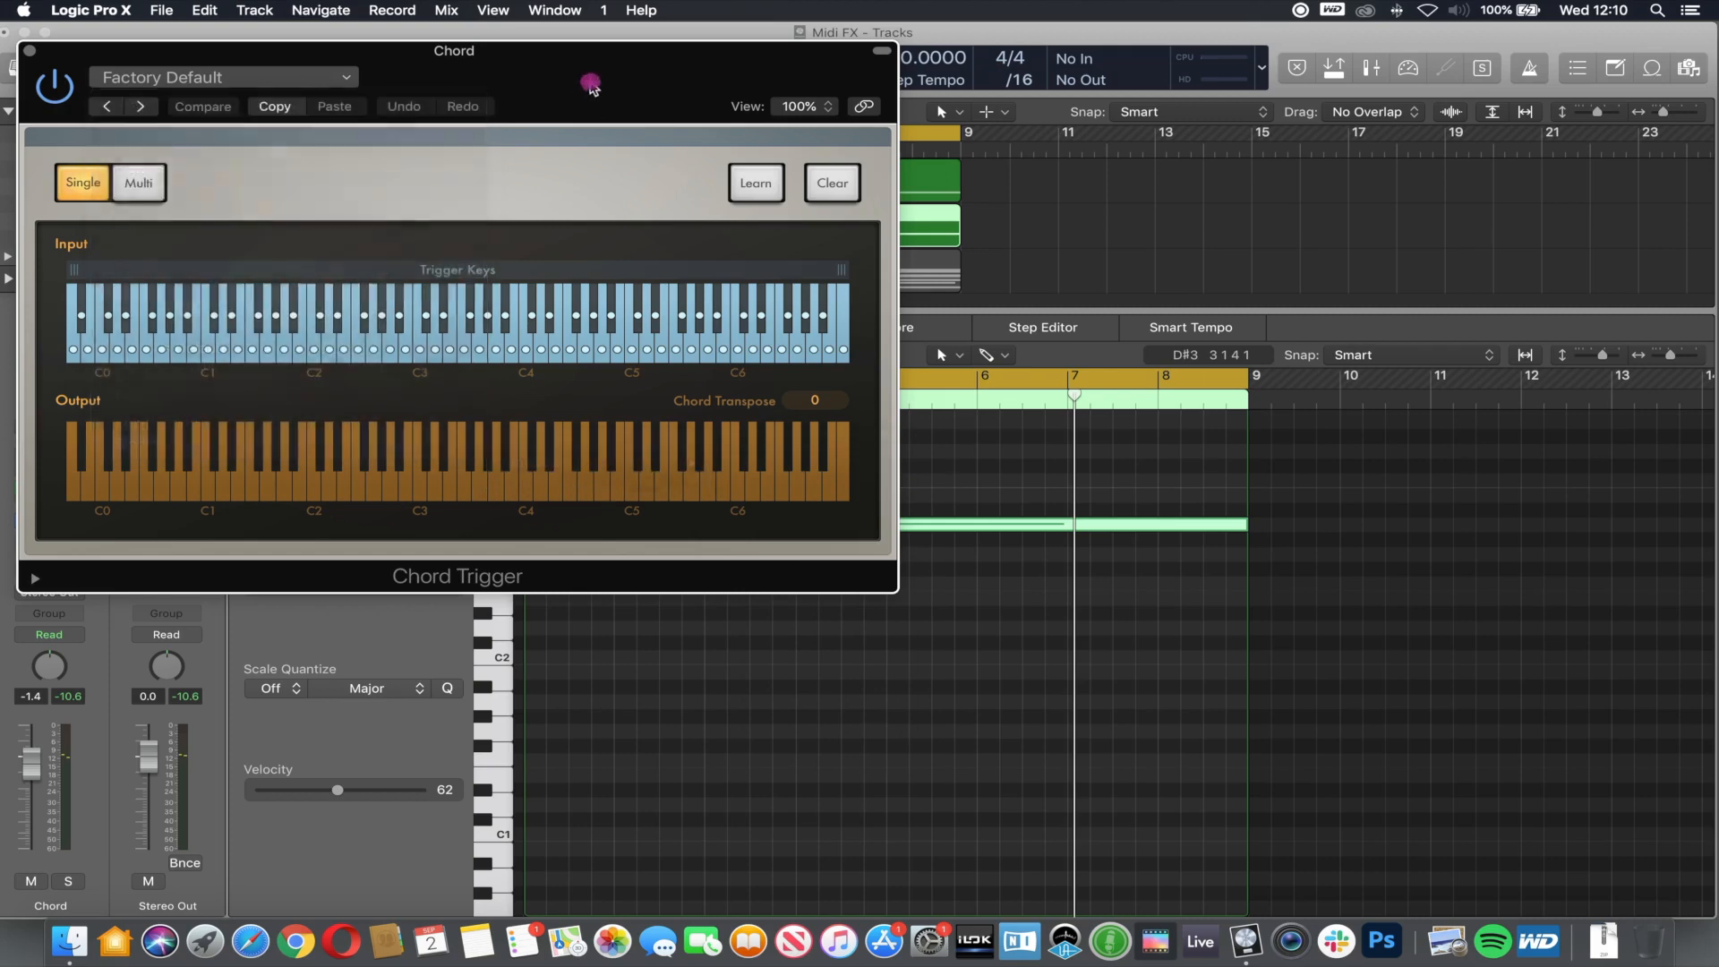
- Move the Chord Trigger window below the tracks and audition its Factory Default chords with the project playing
drag(593, 81, 683, 329)
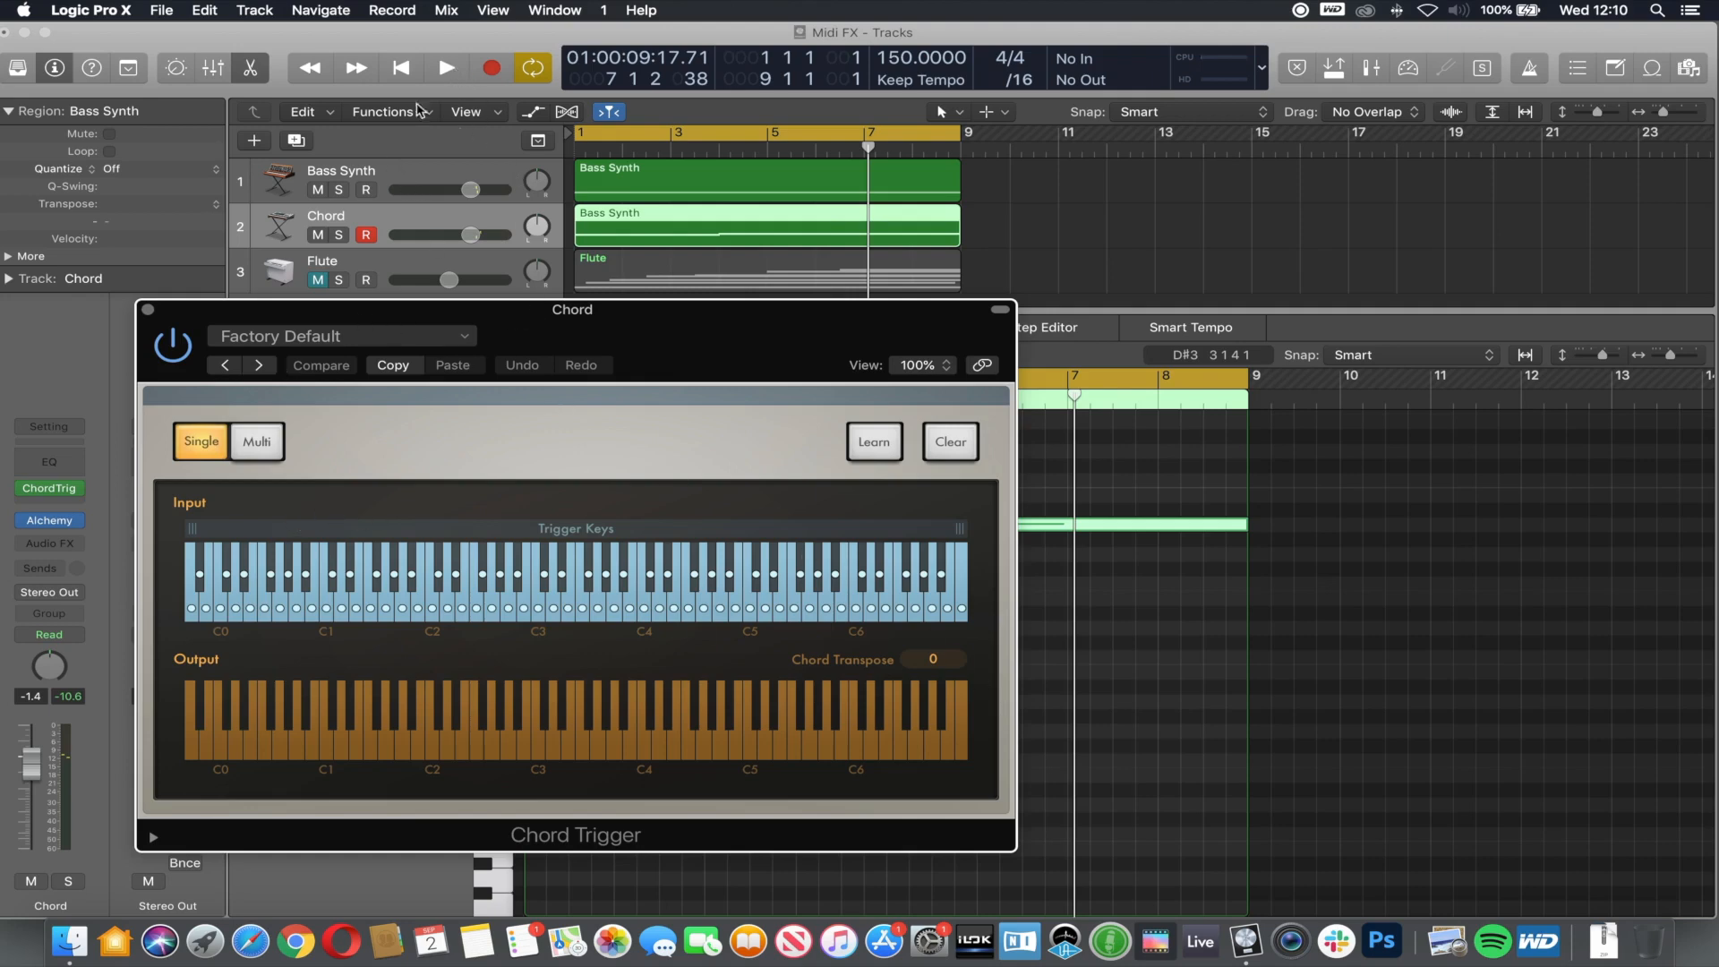
click(446, 68)
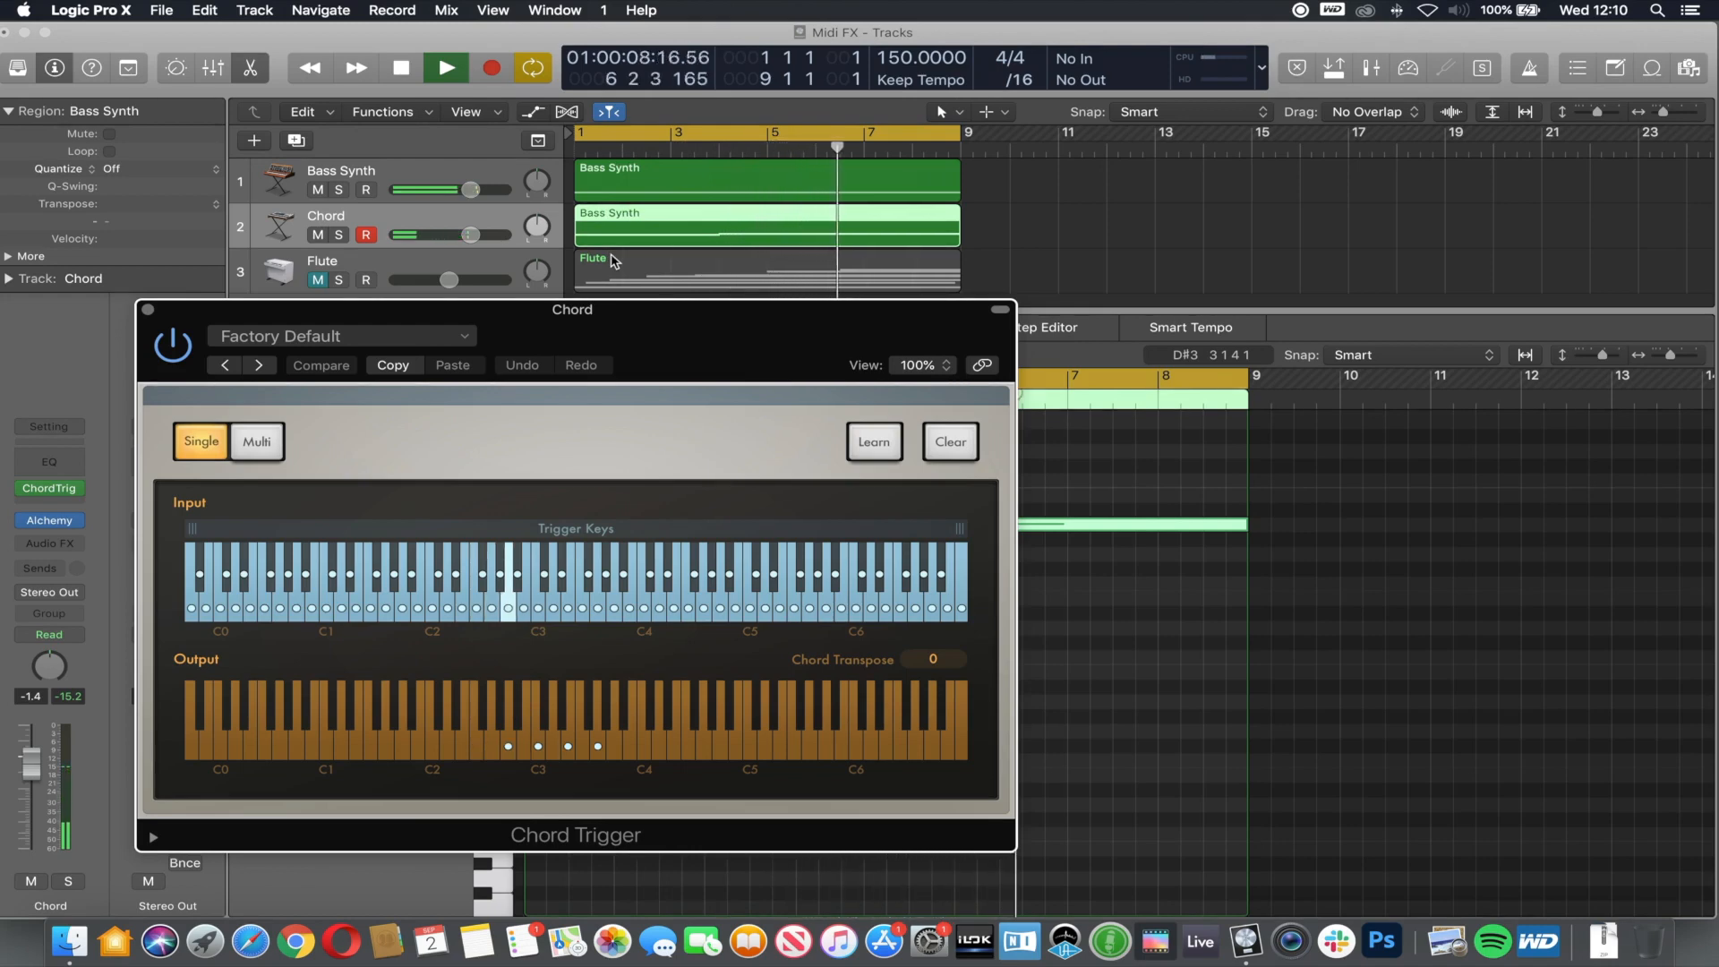
key(space)
- Load the Guitar Open Chords preset in Chord Trigger and play the project to audition it
click(258, 365)
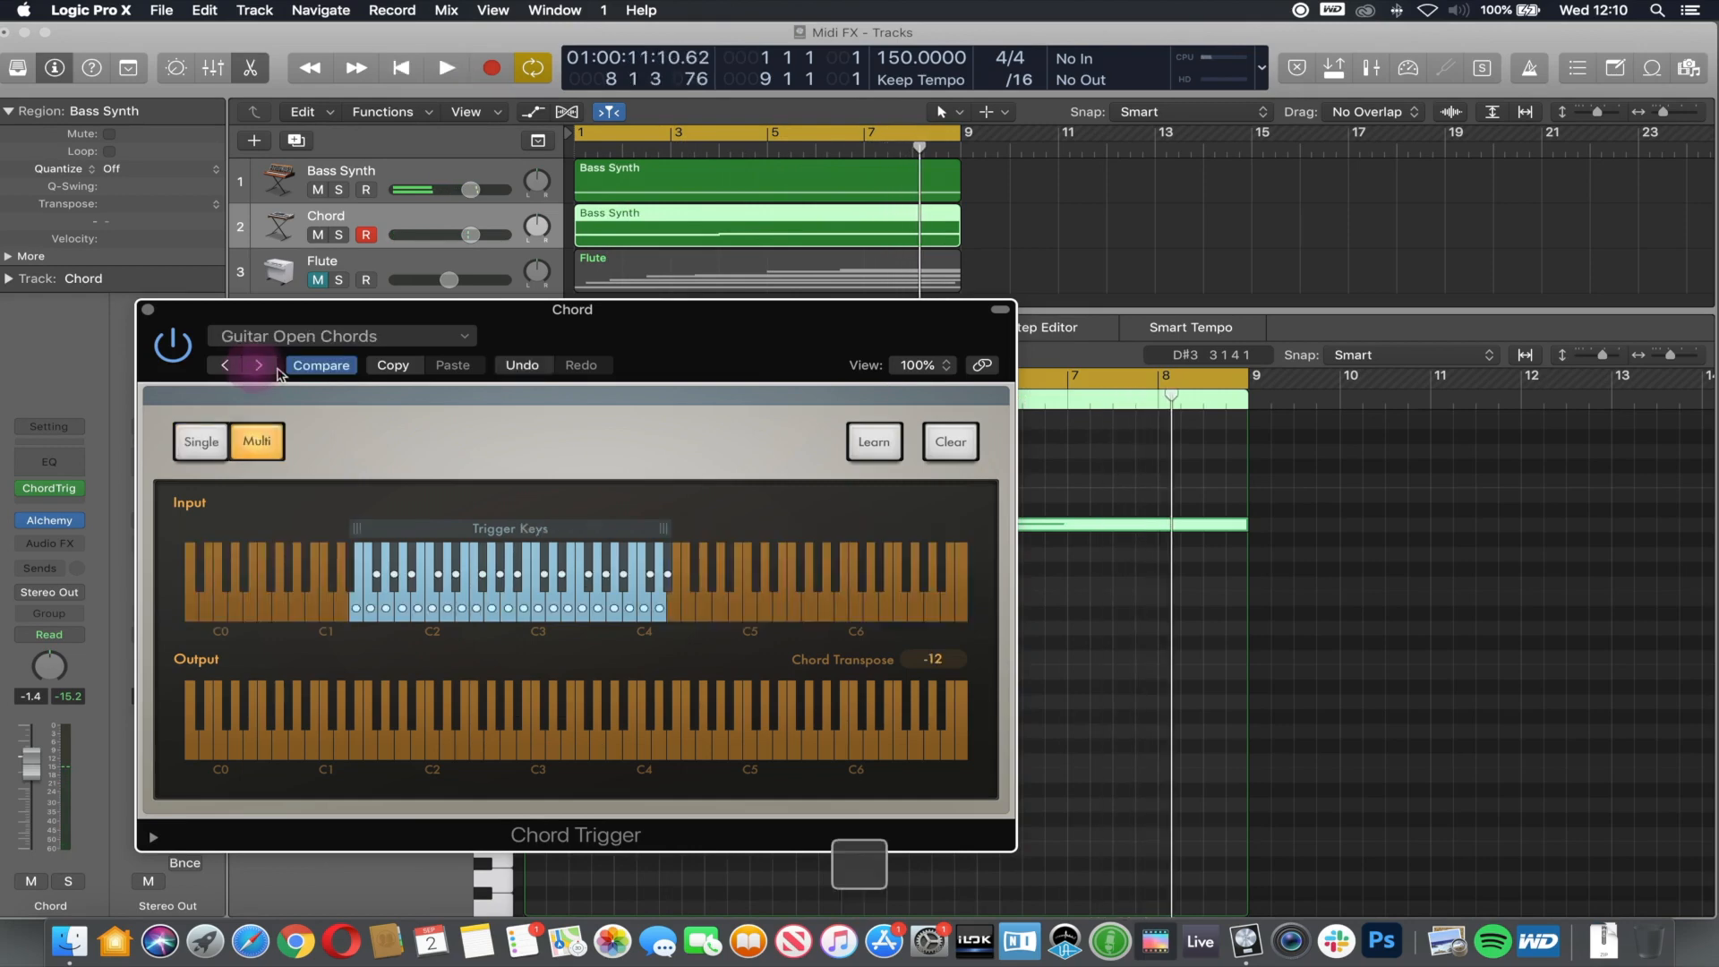
key(space)
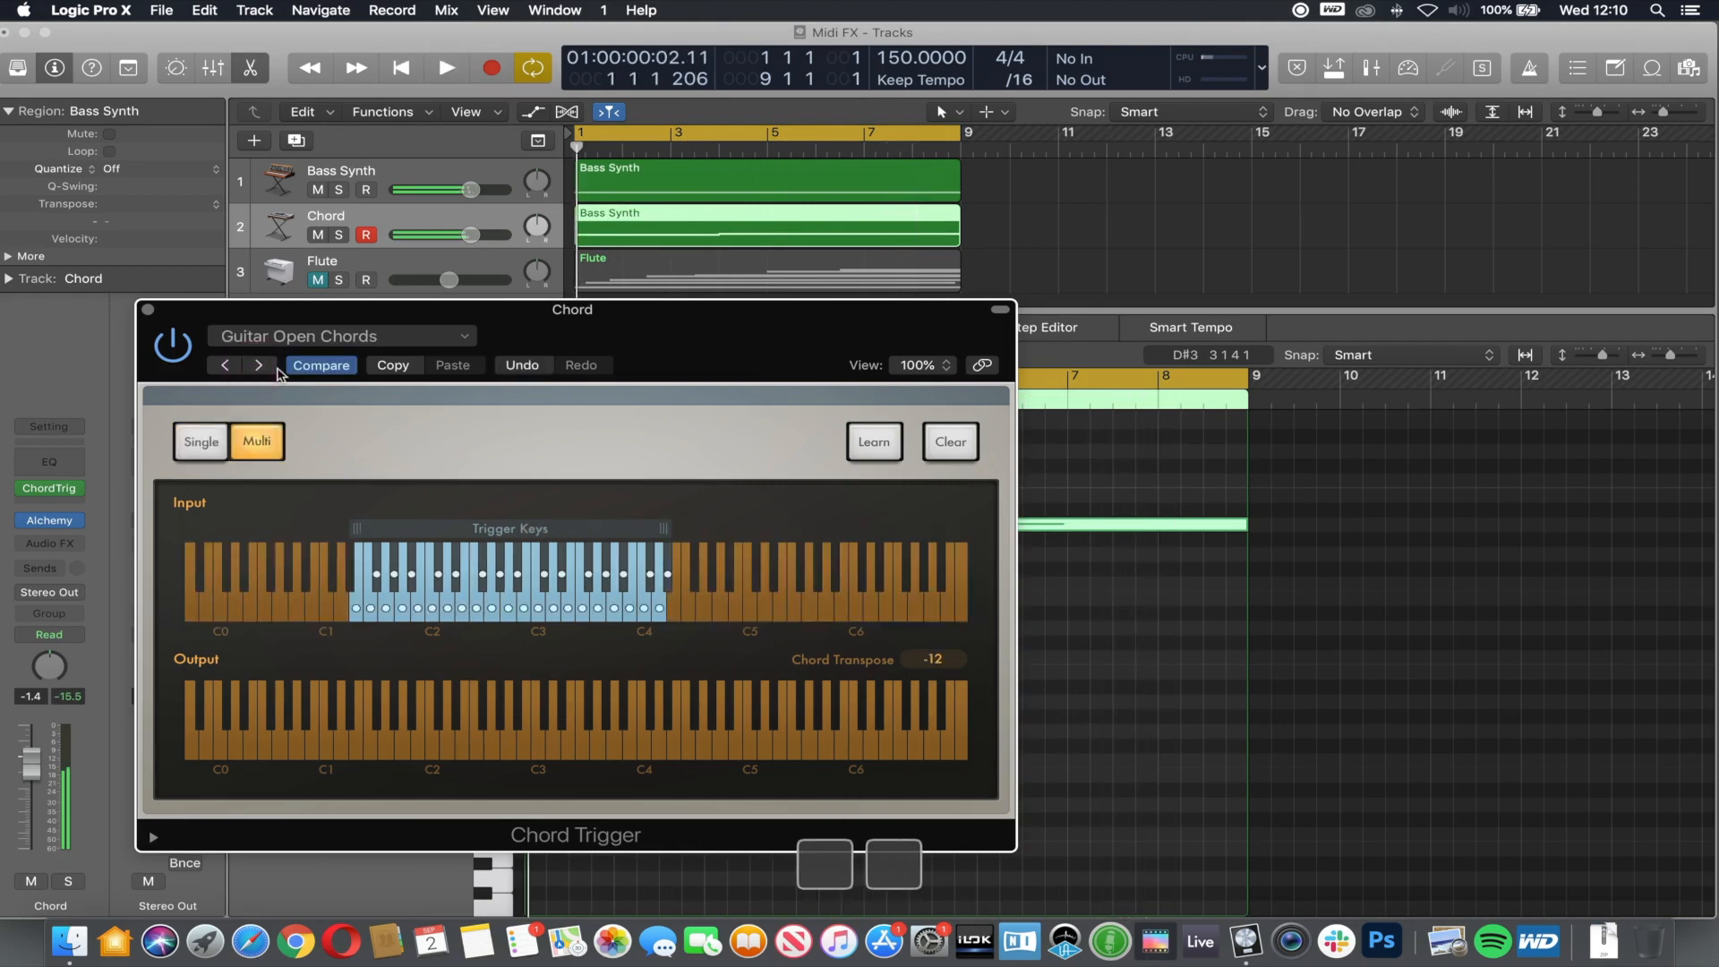
key(space)
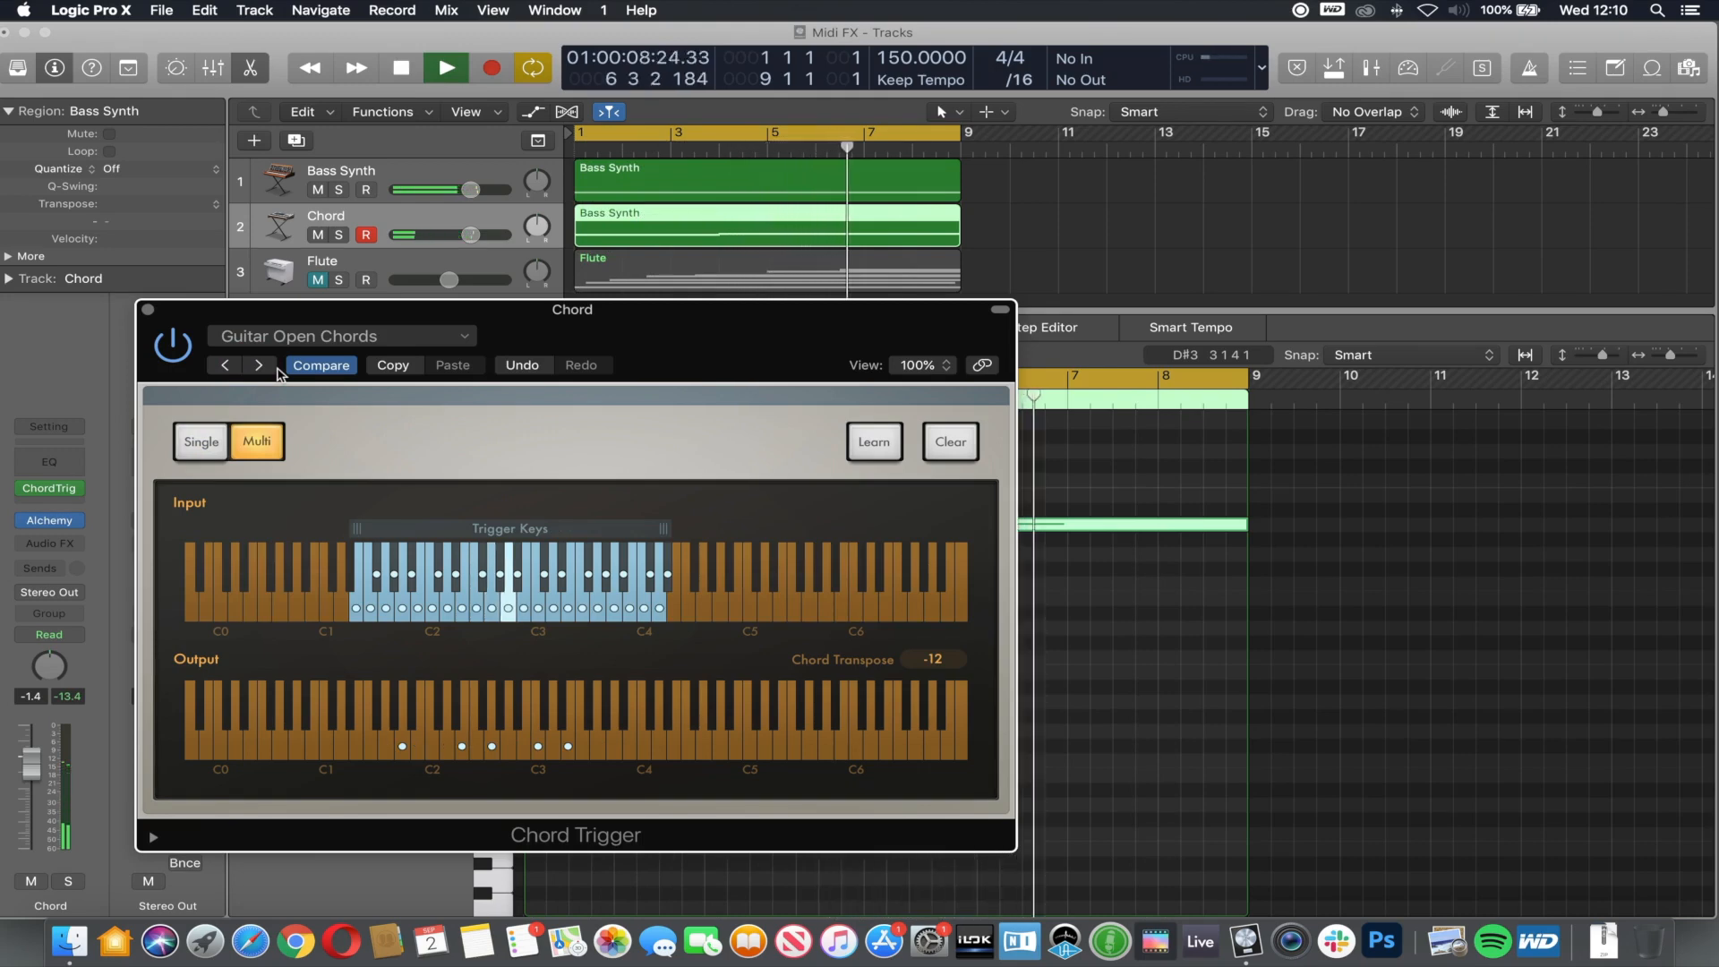
key(space)
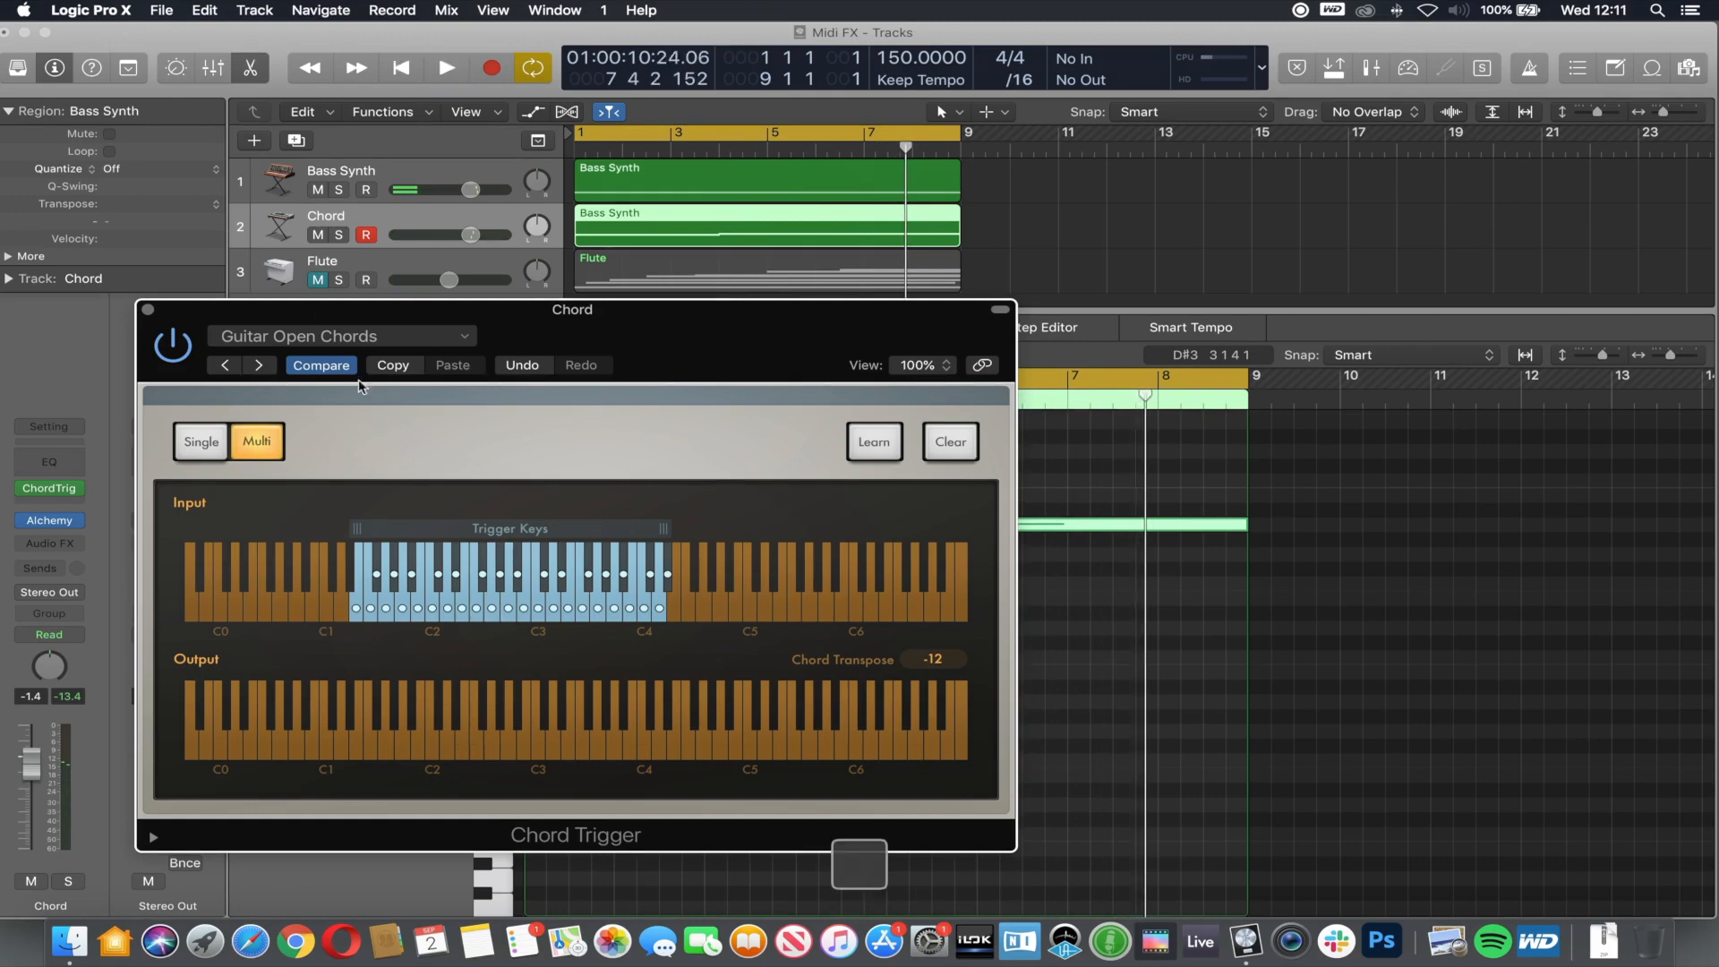
- Load Chord Trigger's Minor 7, 9 preset from the Single Extended Harmonies and play the project to audition it
click(386, 340)
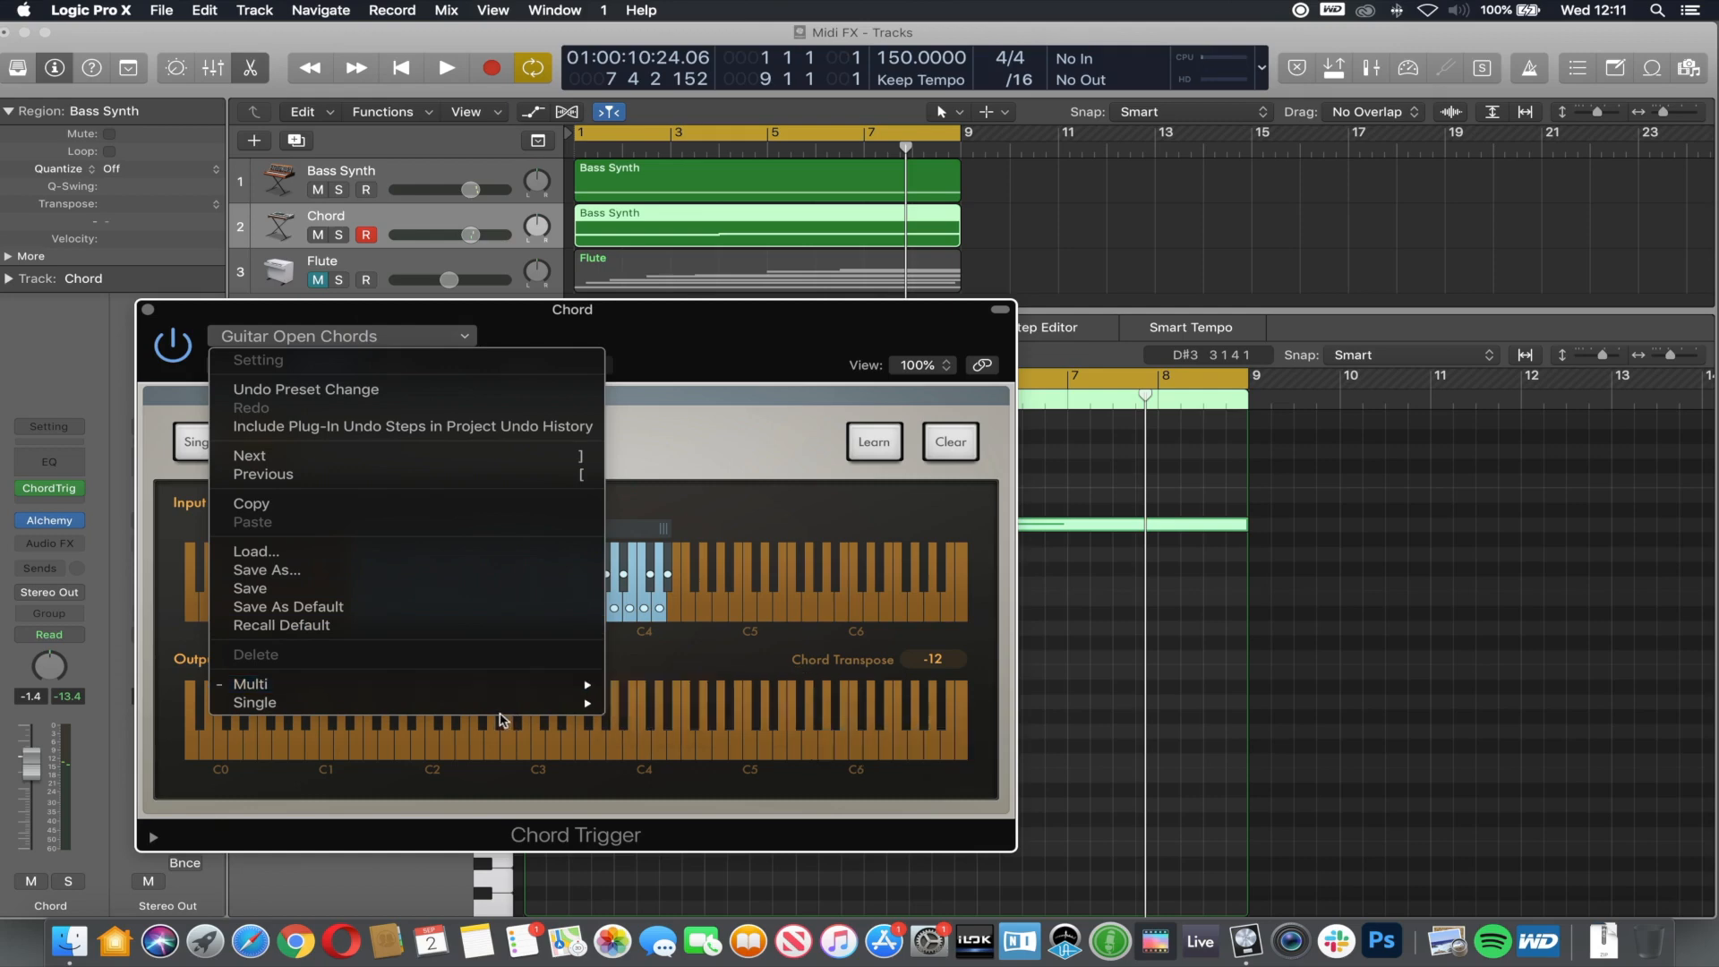
mouse_move(492, 707)
mouse_move(664, 709)
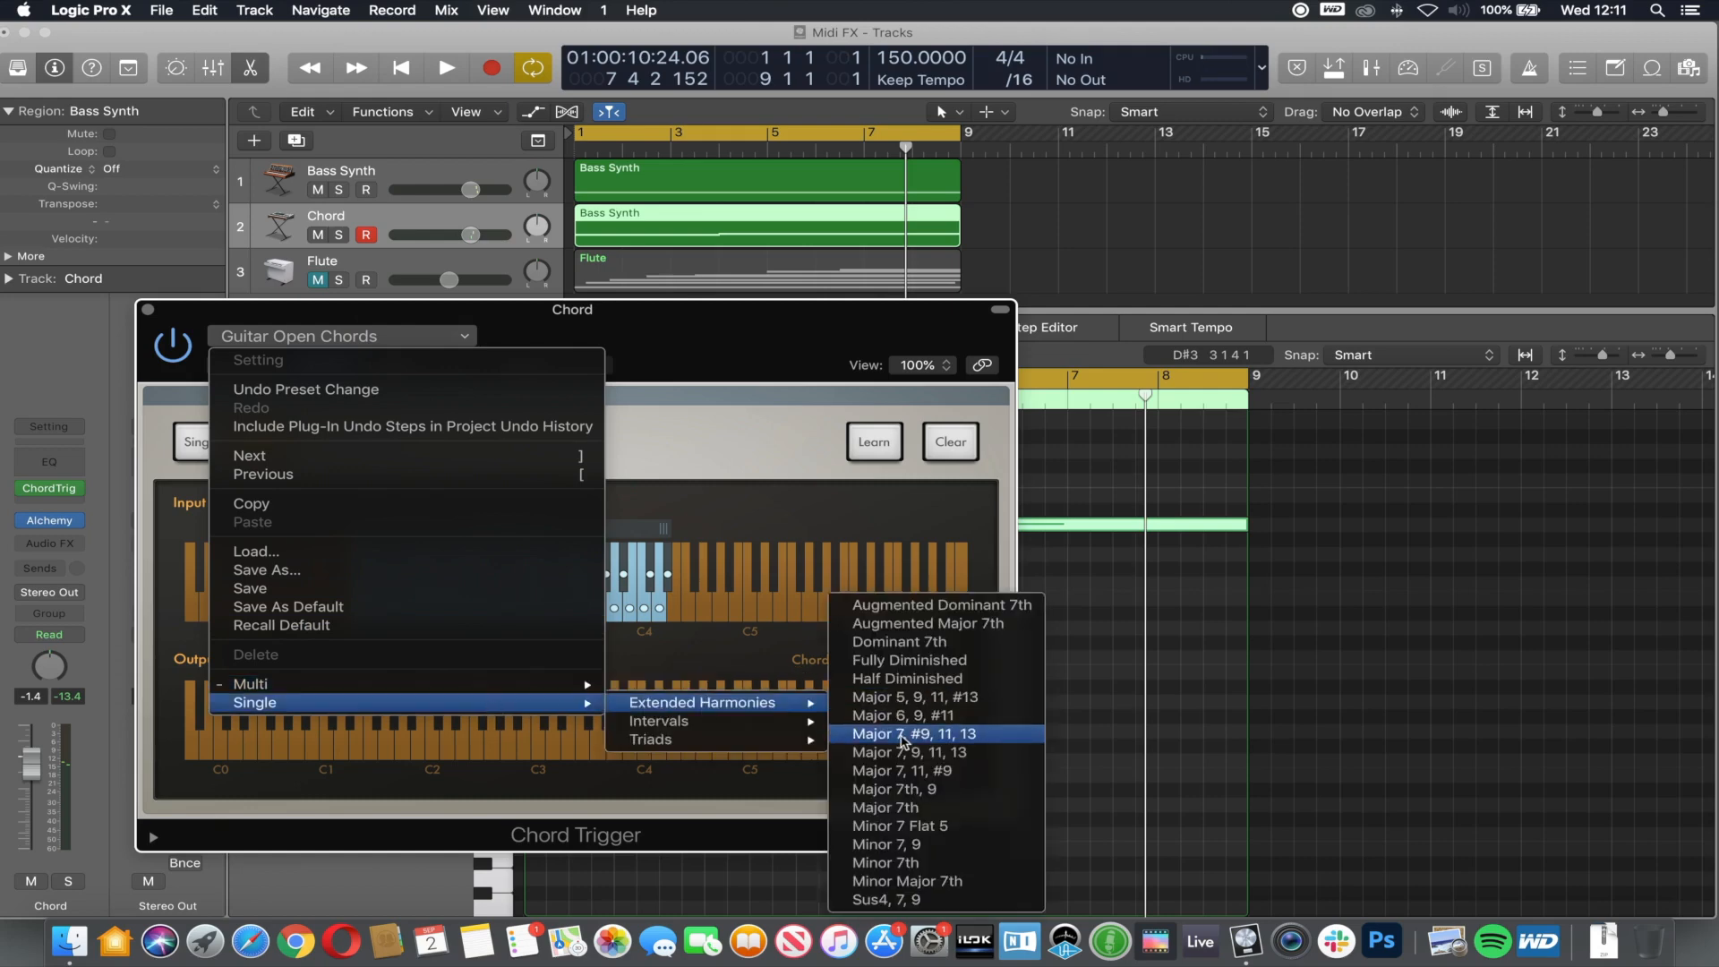
click(940, 846)
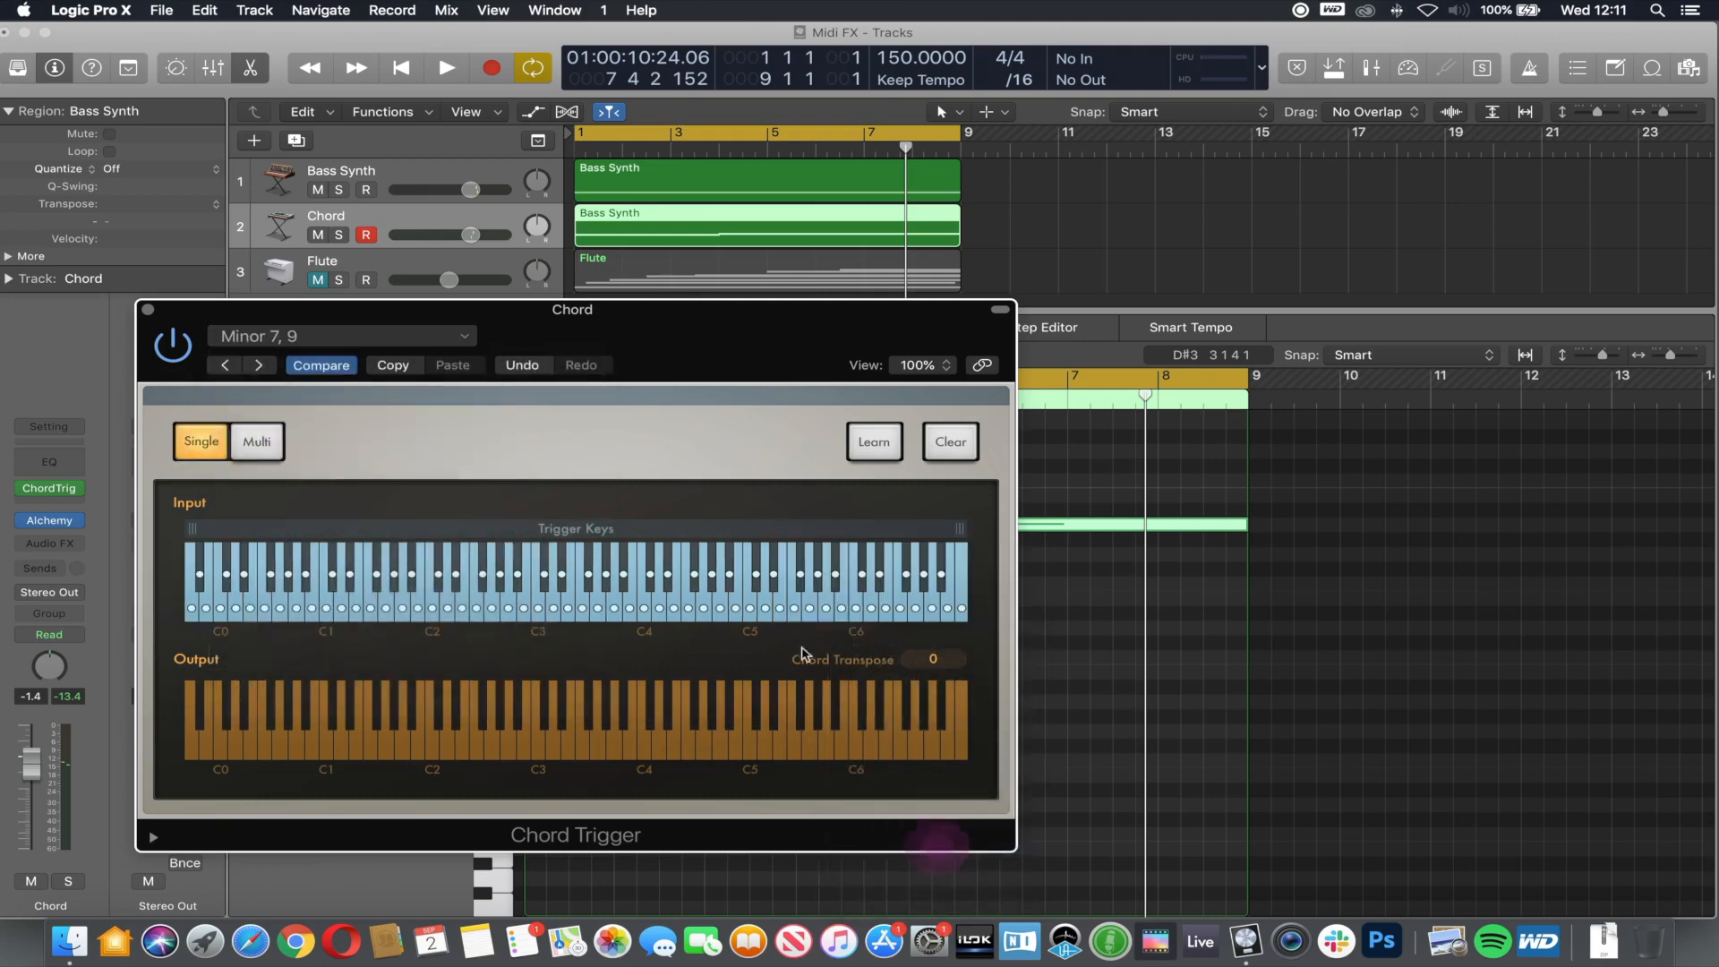
key(space)
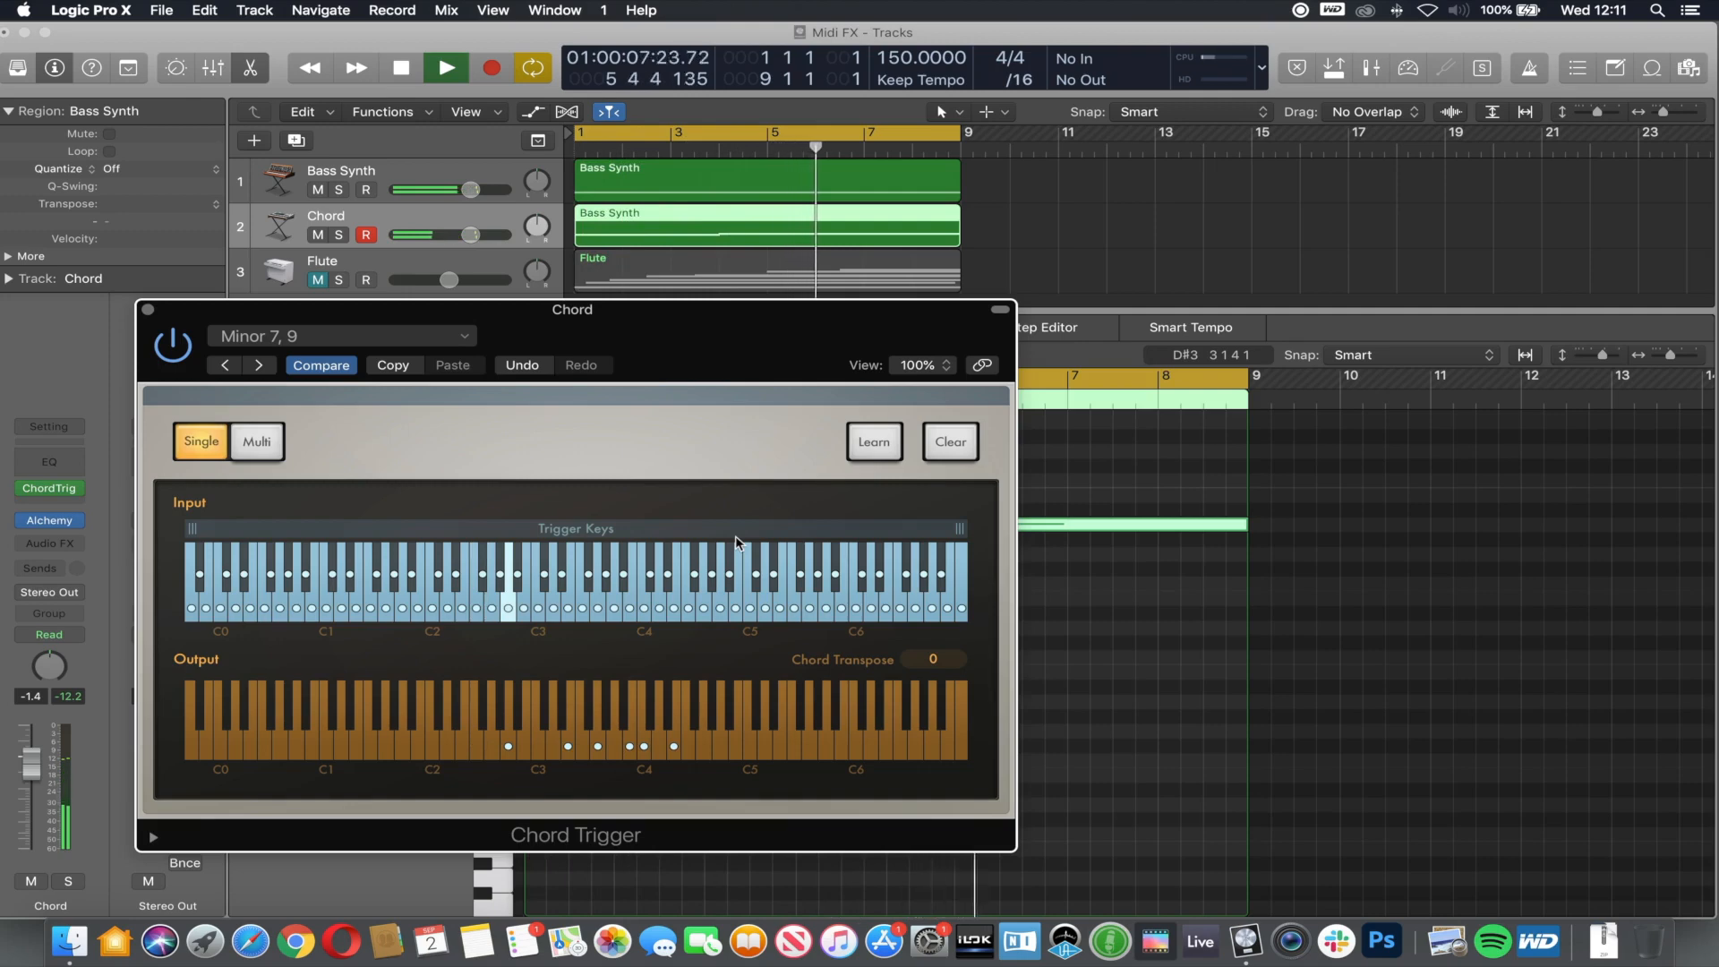
key(space)
- Load the Major 7, 9, 11, 13 preset from the Single Extended Harmonies and audition it with the project playing
click(269, 328)
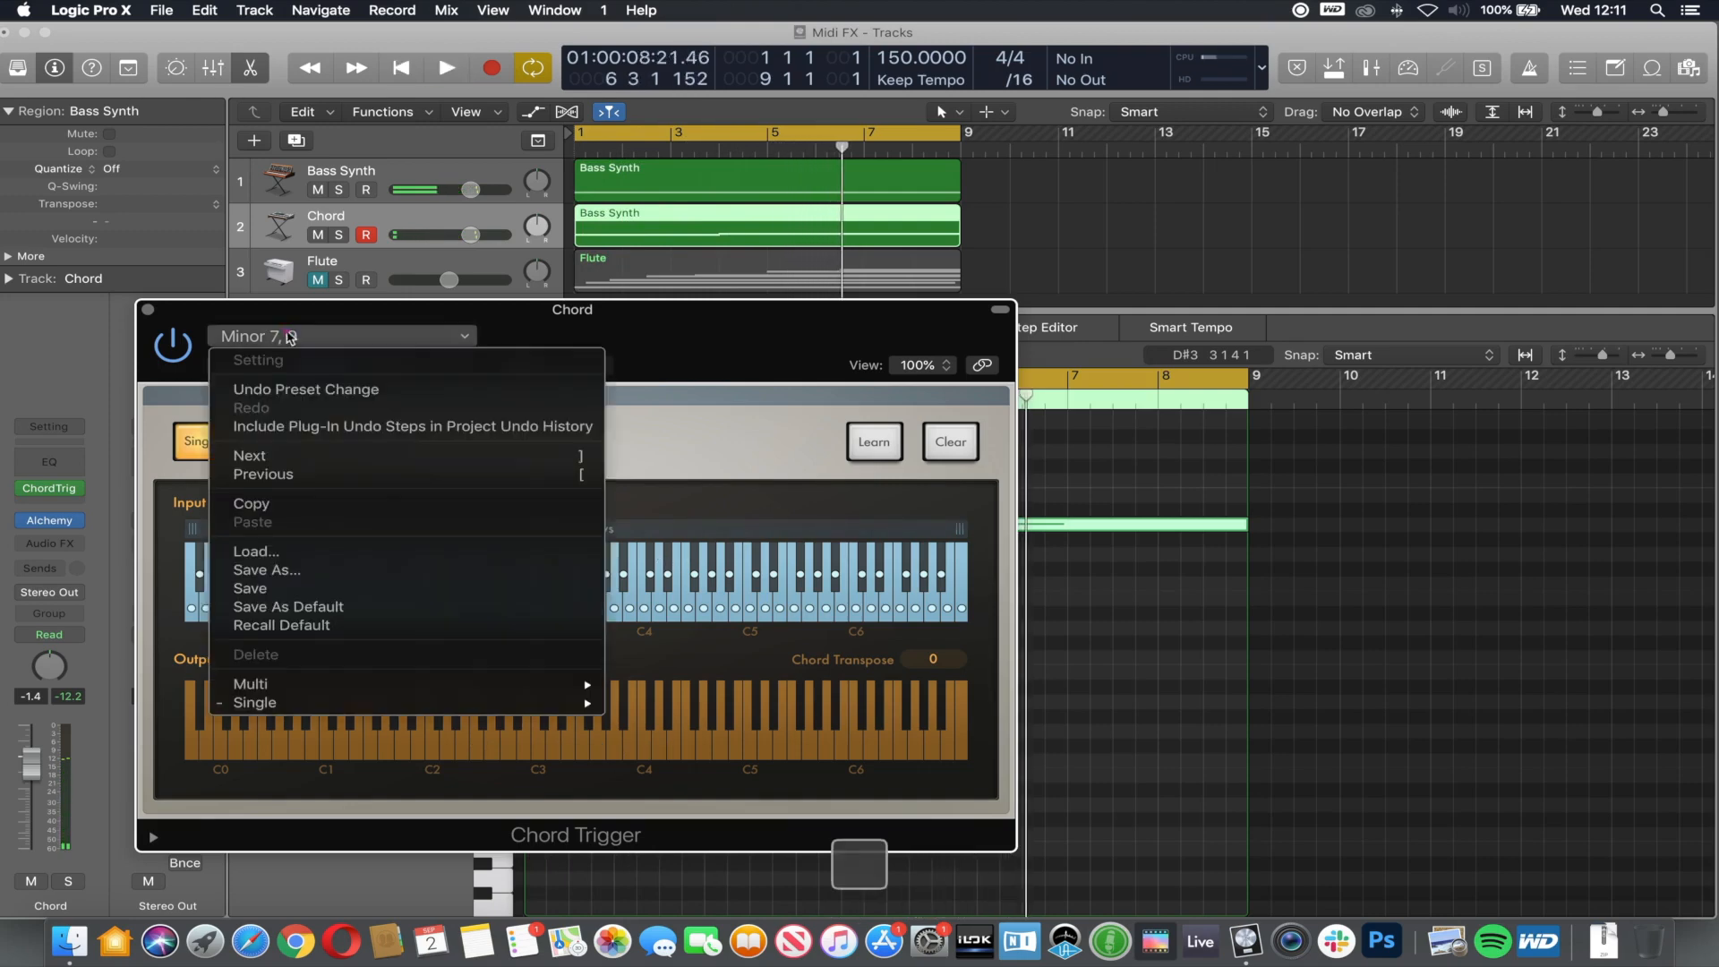
mouse_move(491, 706)
mouse_move(618, 705)
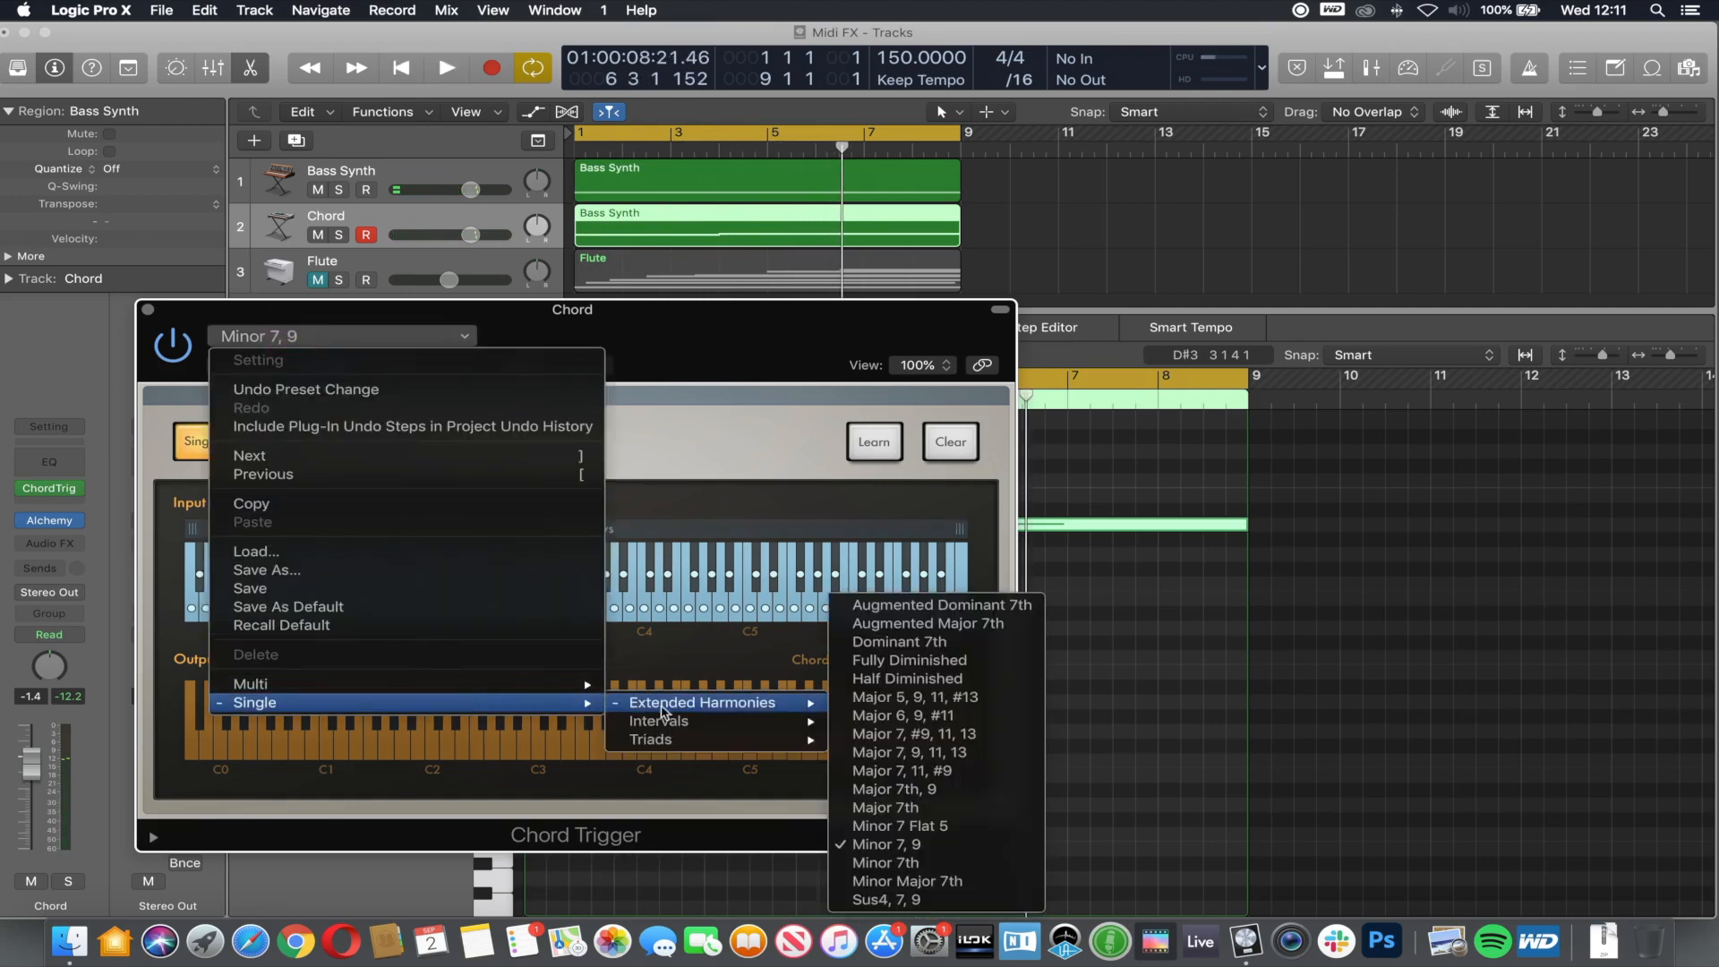
click(971, 755)
key(space)
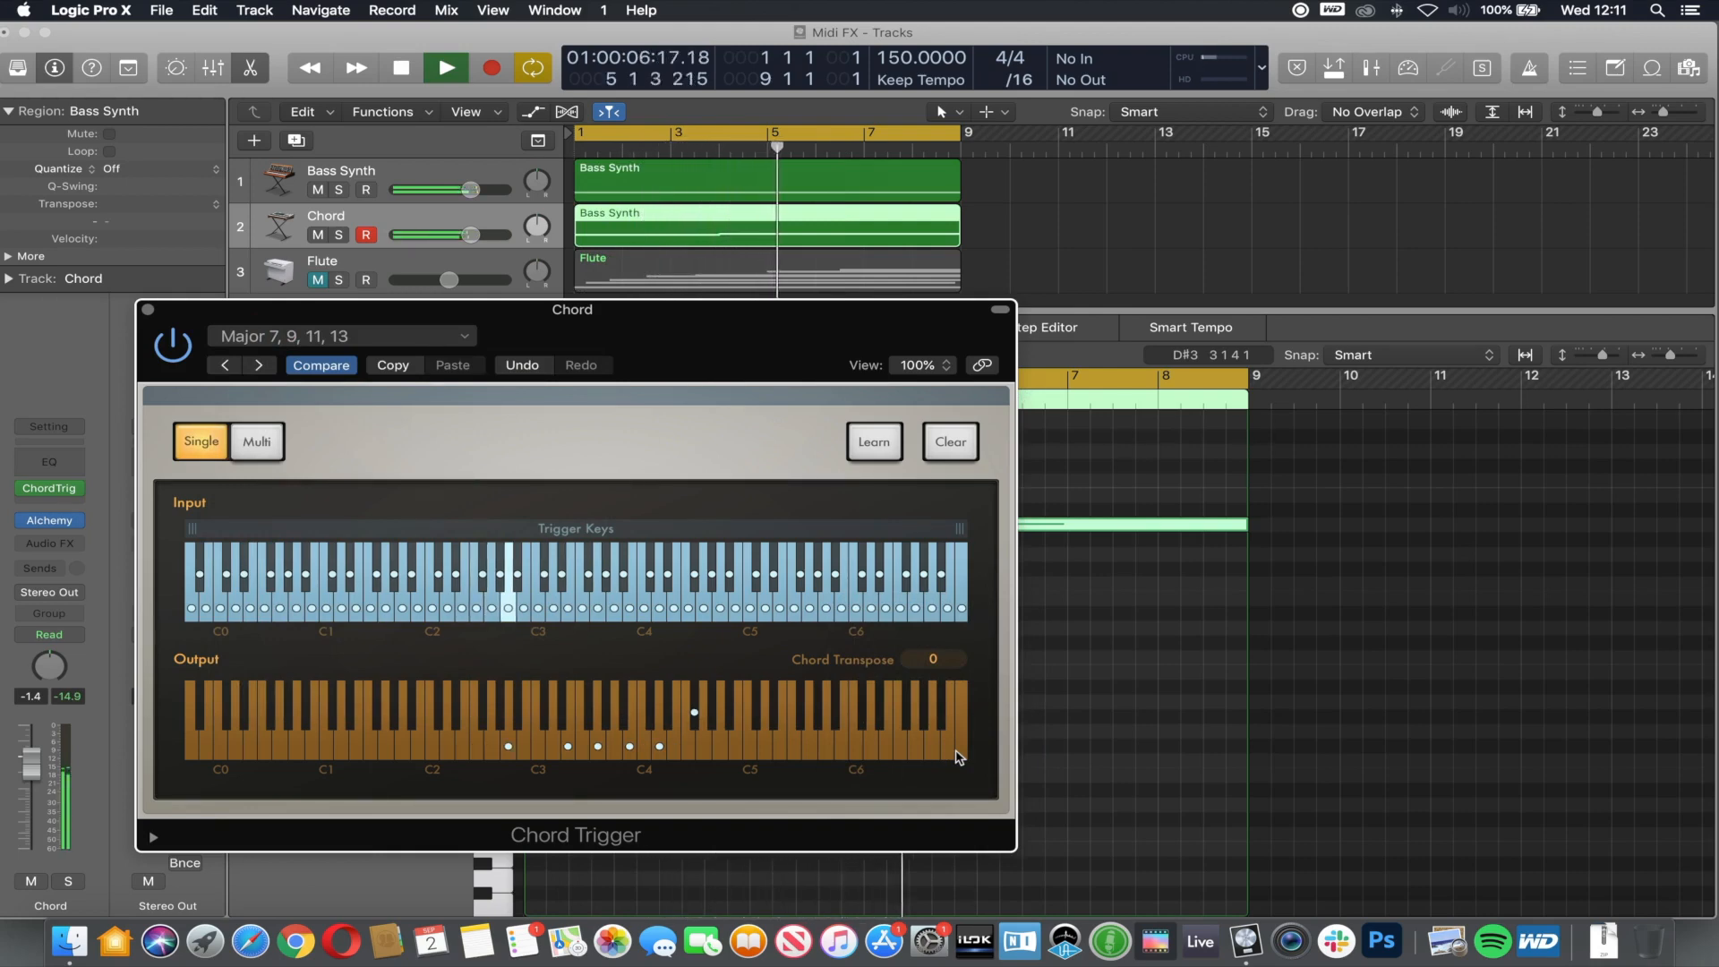
key(space)
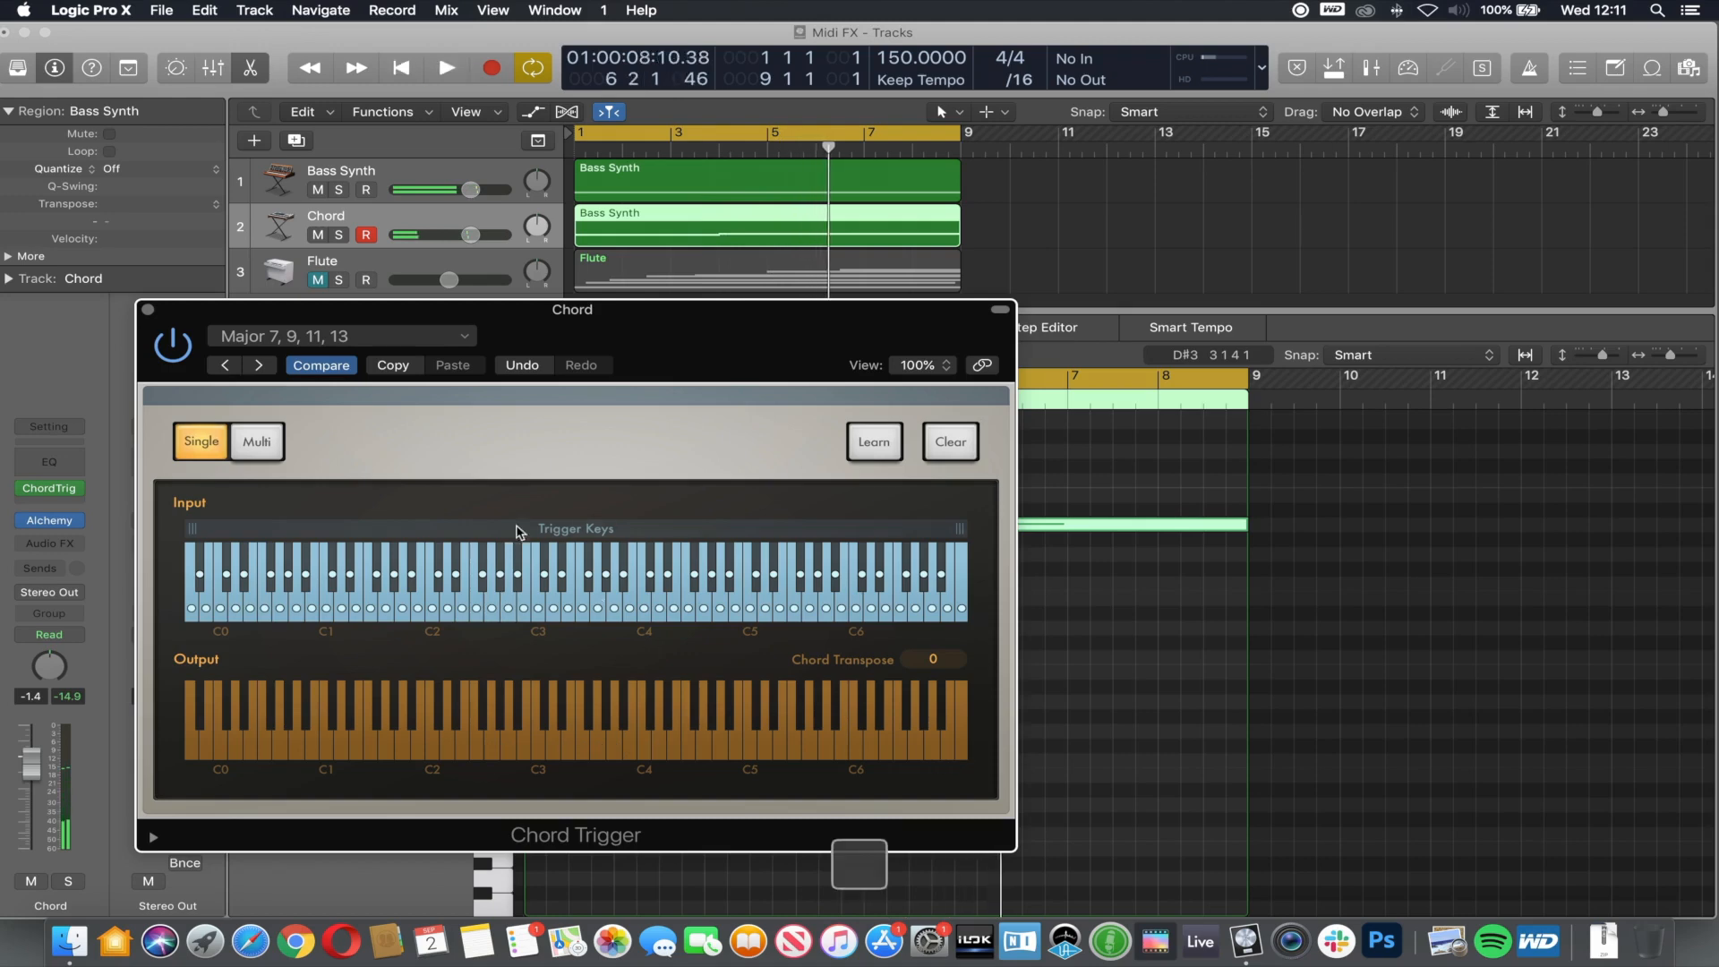
- Reload the Guitar Open Chords preset from the Multi Guitar Voicings, check it briefly in playback and close Chord Trigger
click(324, 339)
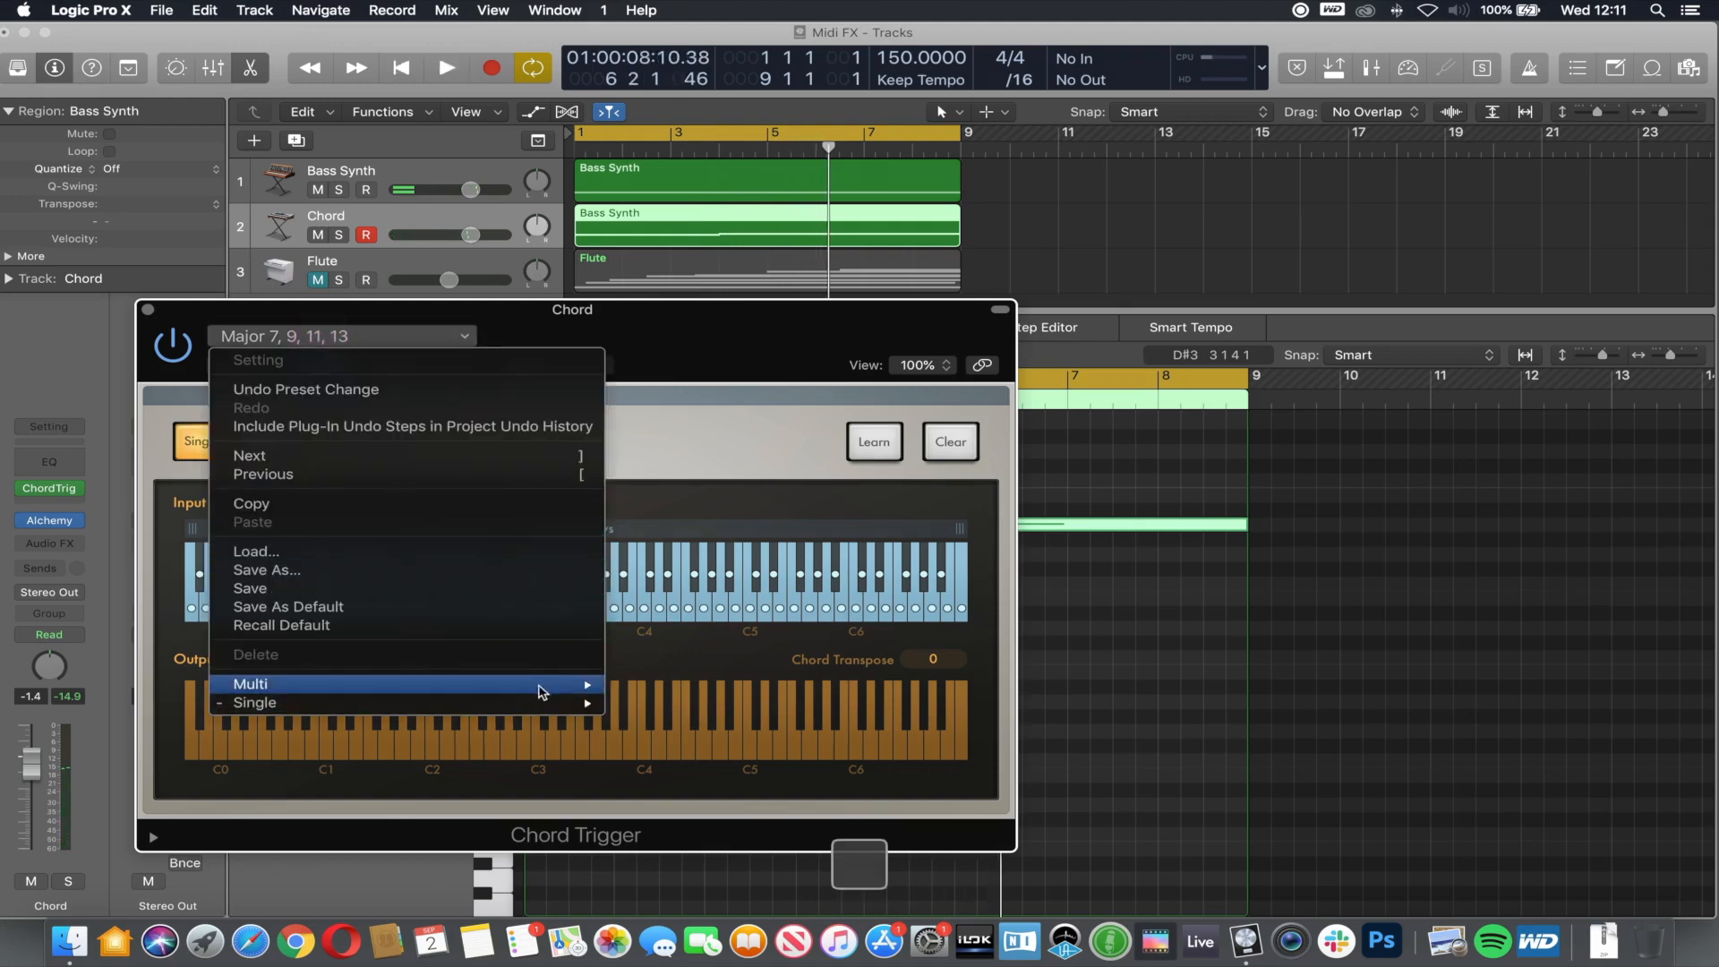
mouse_move(537, 686)
mouse_move(689, 688)
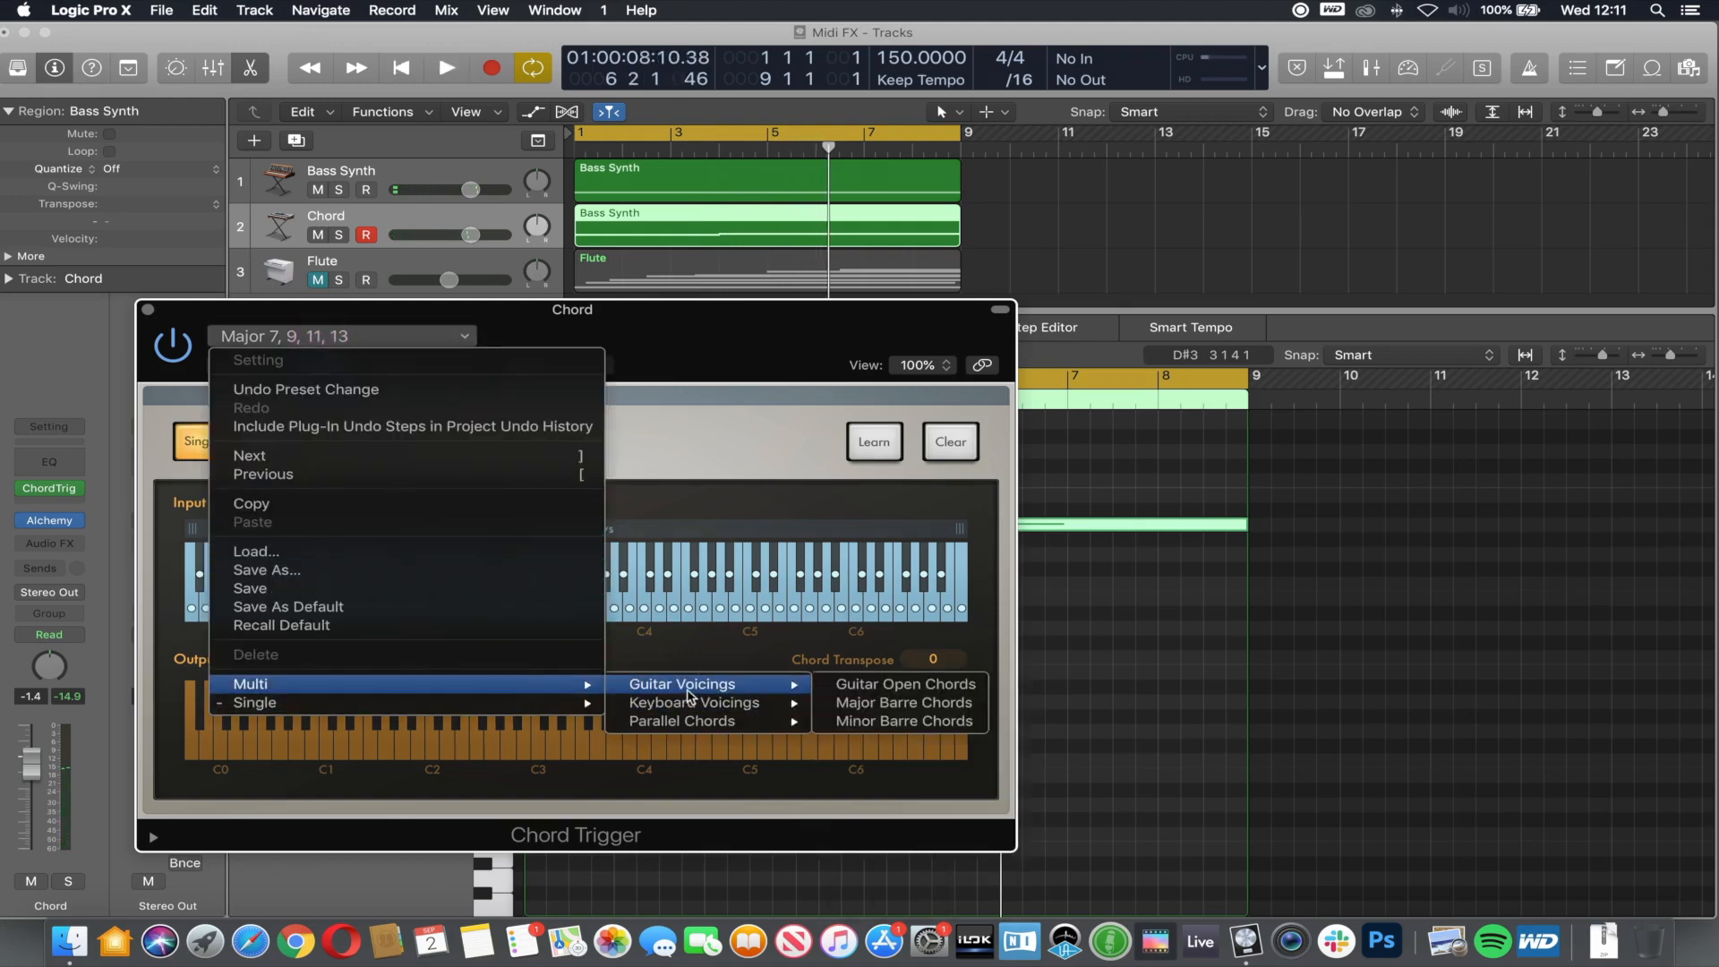
click(864, 687)
key(space)
key(space)
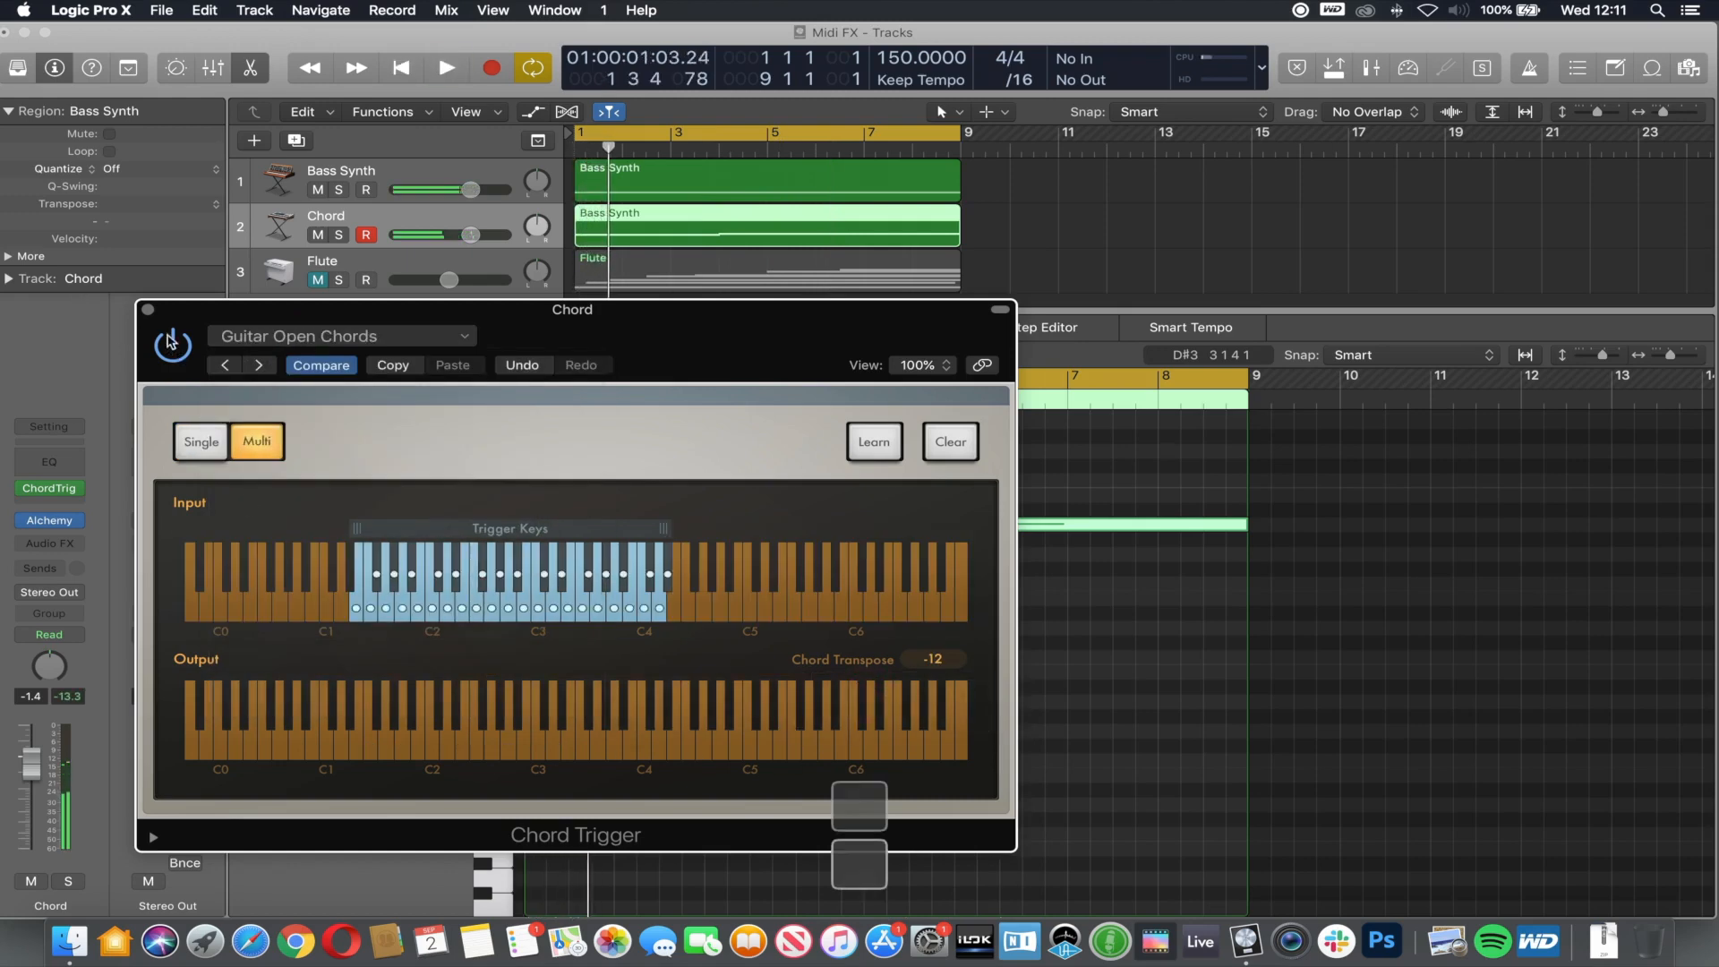
click(148, 311)
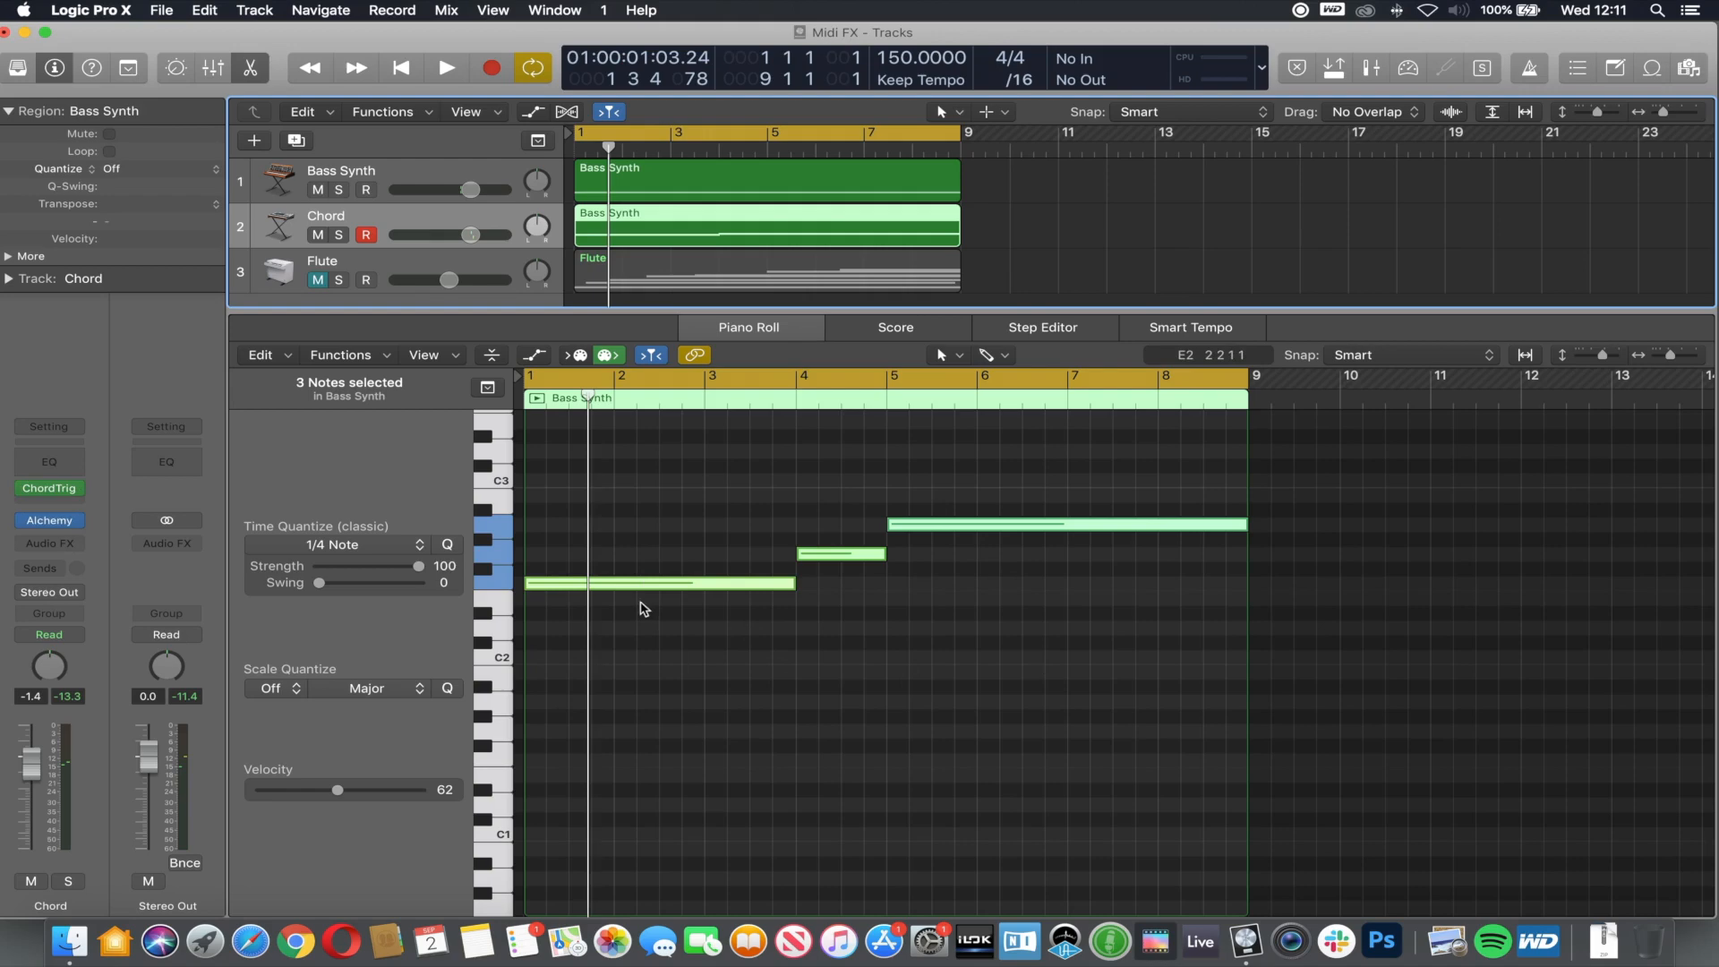
- Swap the mutes so the Flute track sounds and the Chord track is silent, and audition the flute part with the bass
click(402, 270)
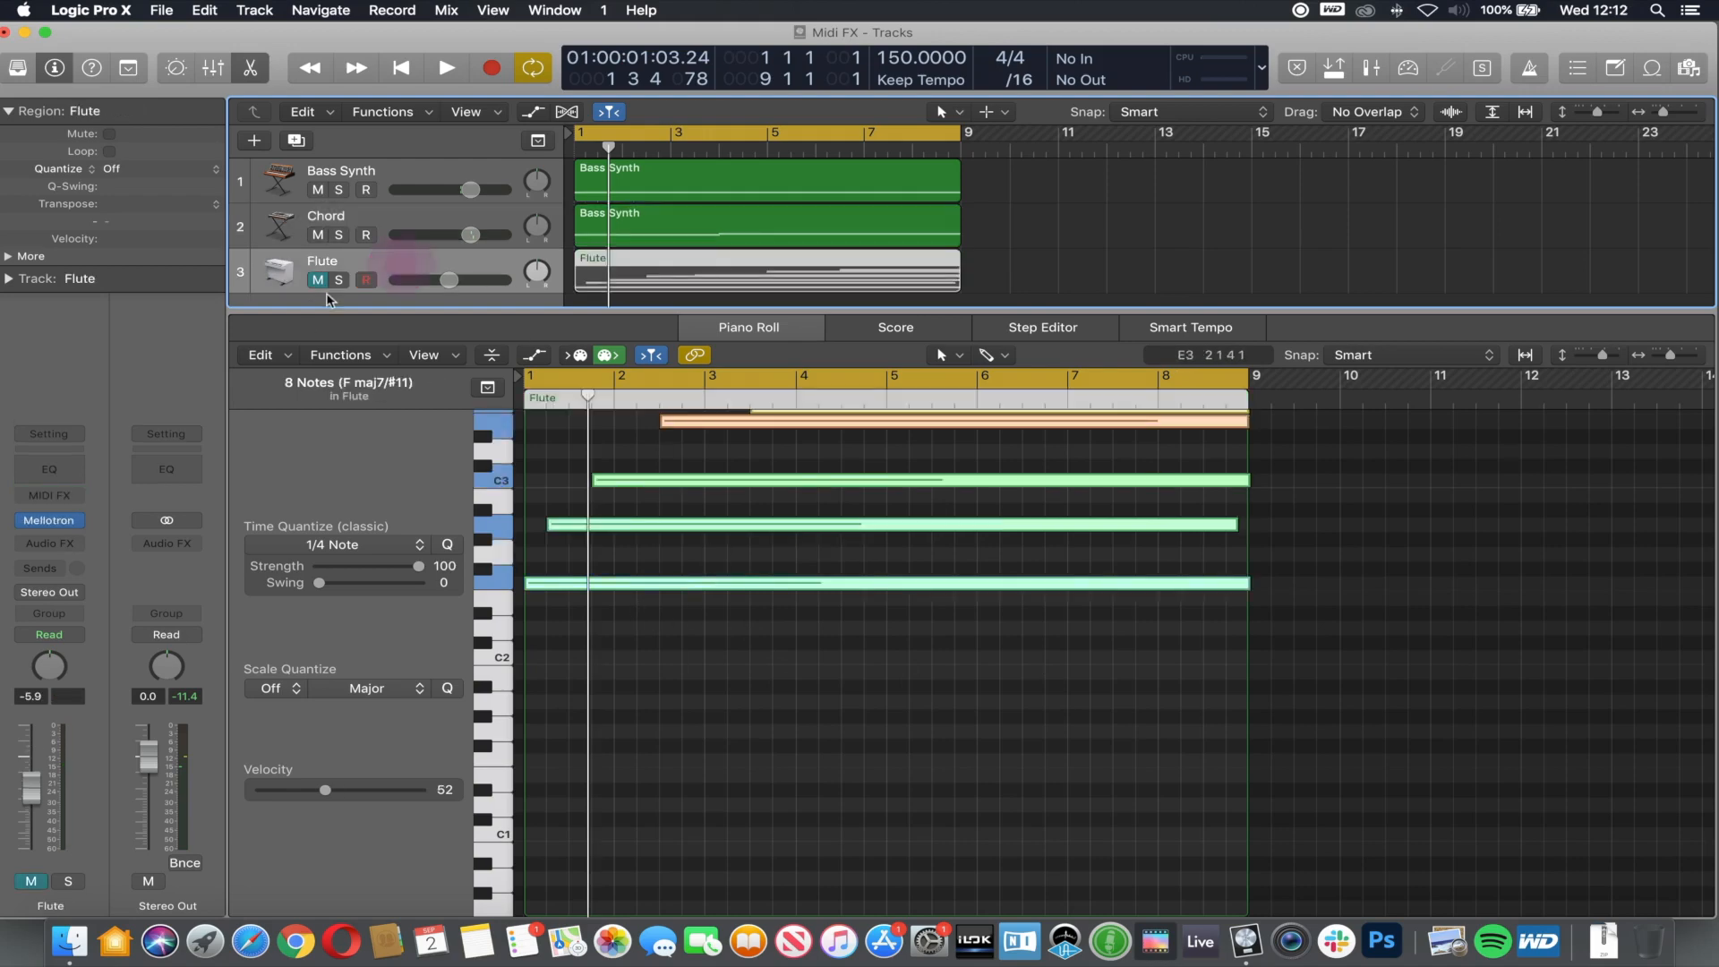
click(318, 279)
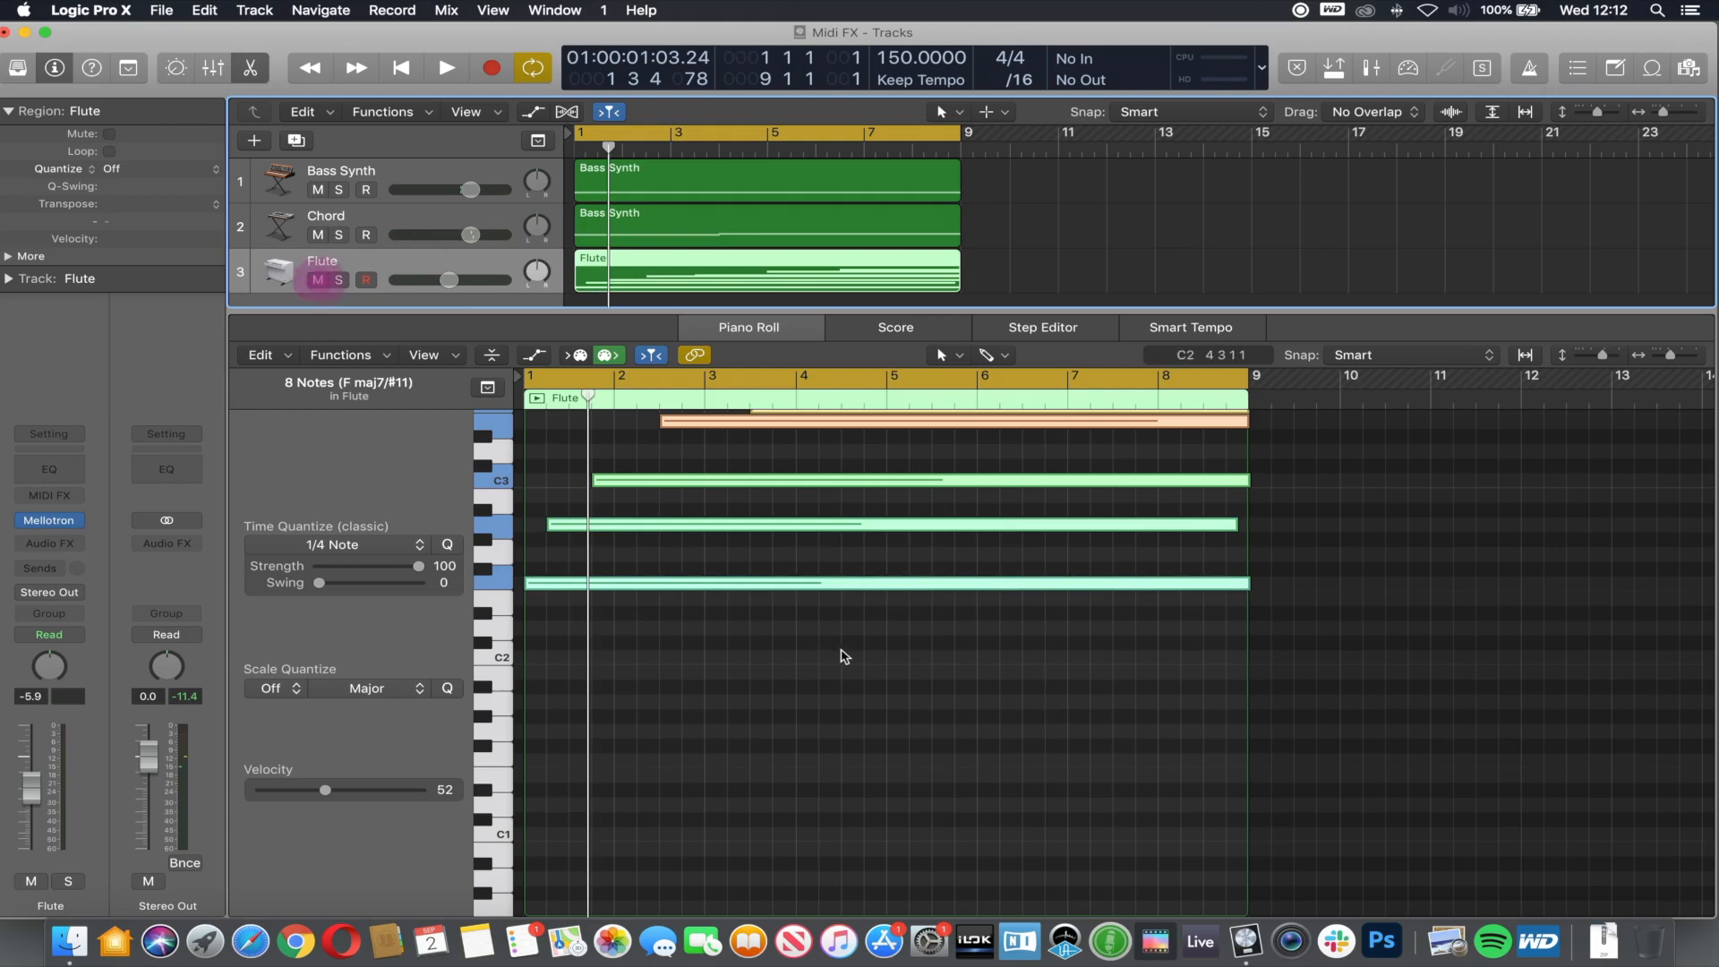
scroll(844, 652, up, 3)
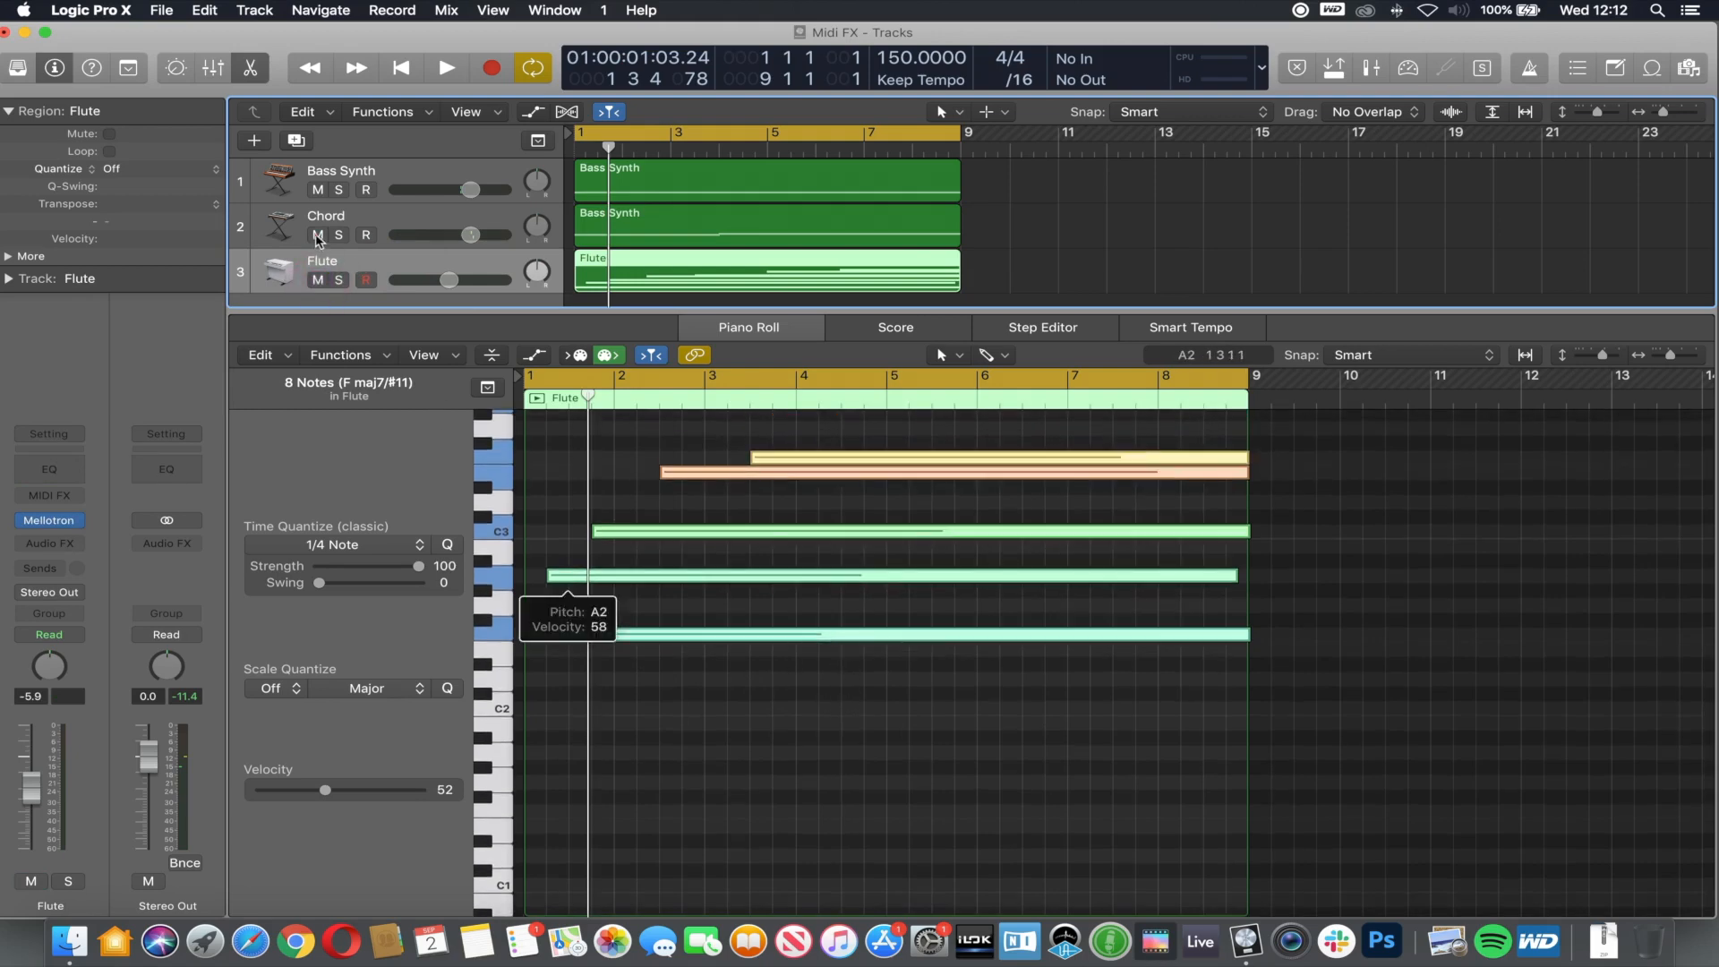
click(318, 234)
scroll(1172, 703, up, 5)
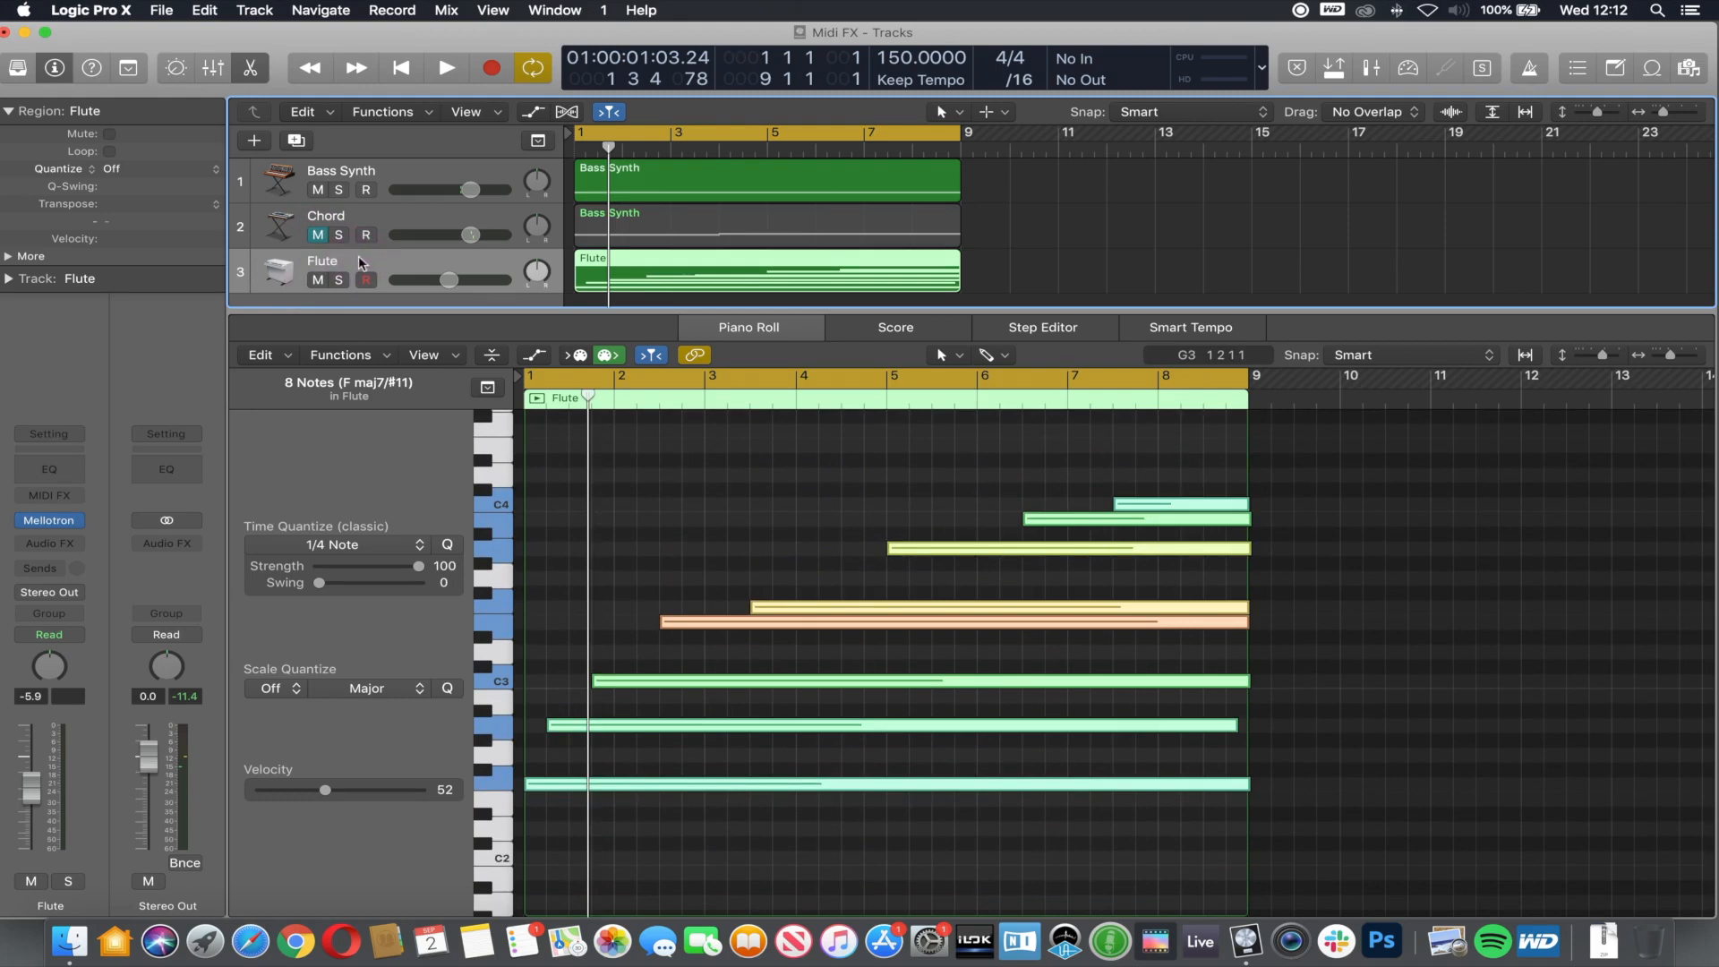
key(space)
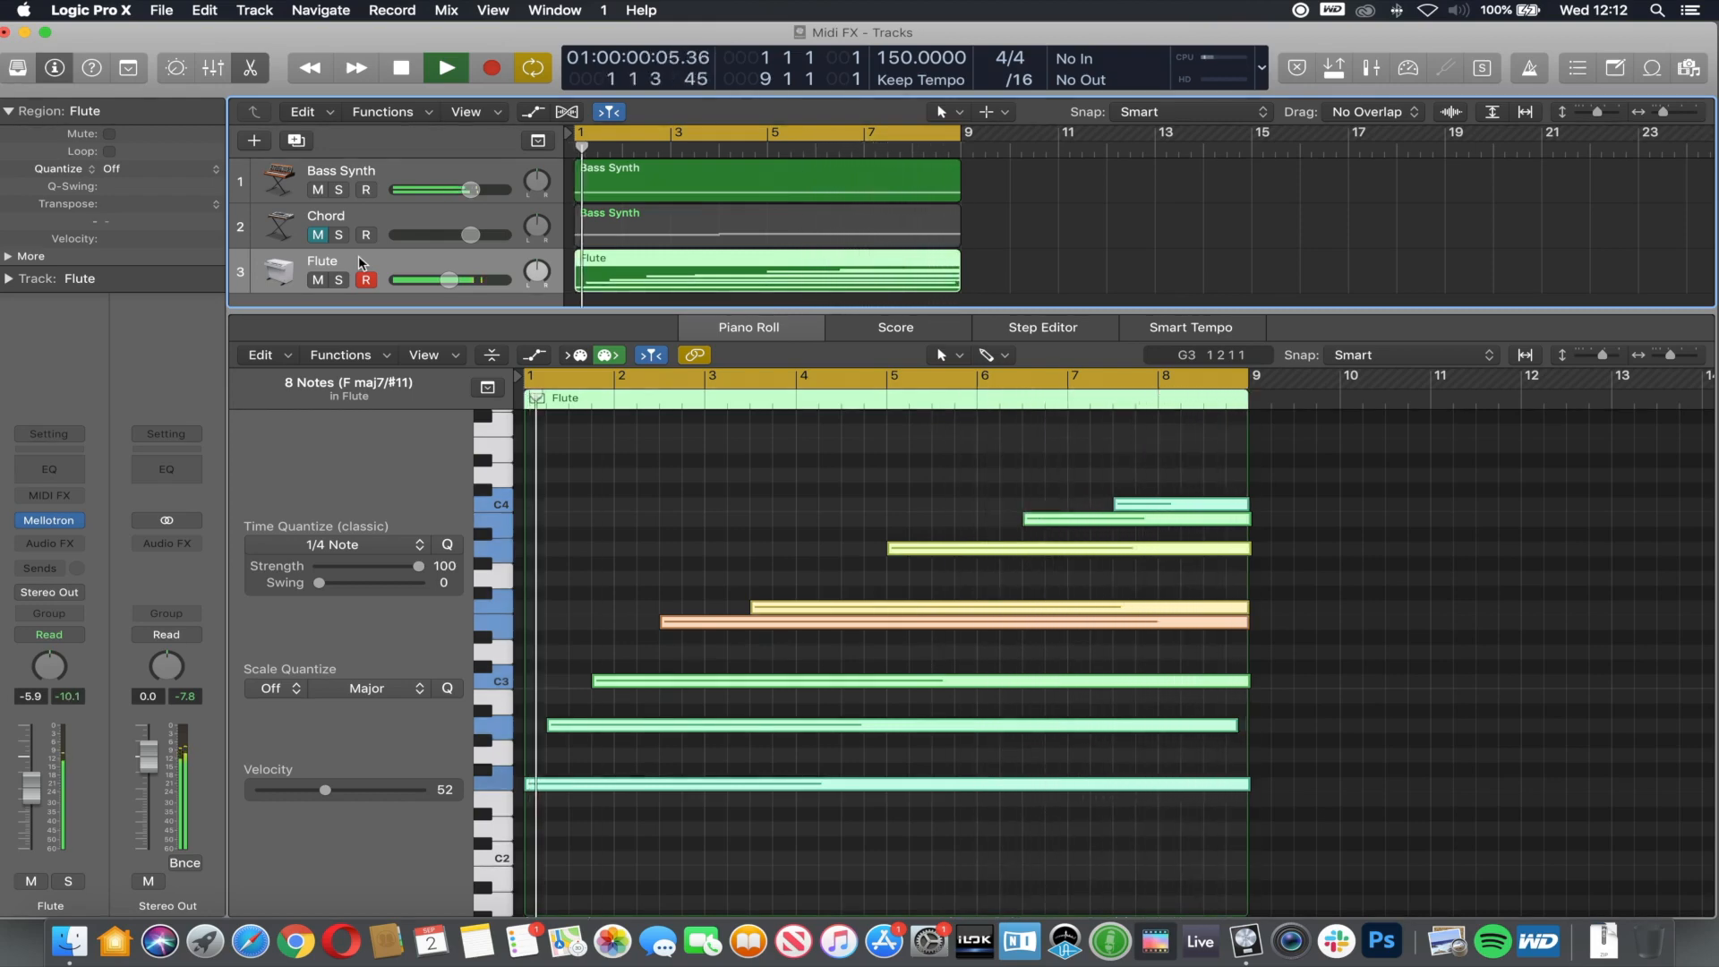
key(space)
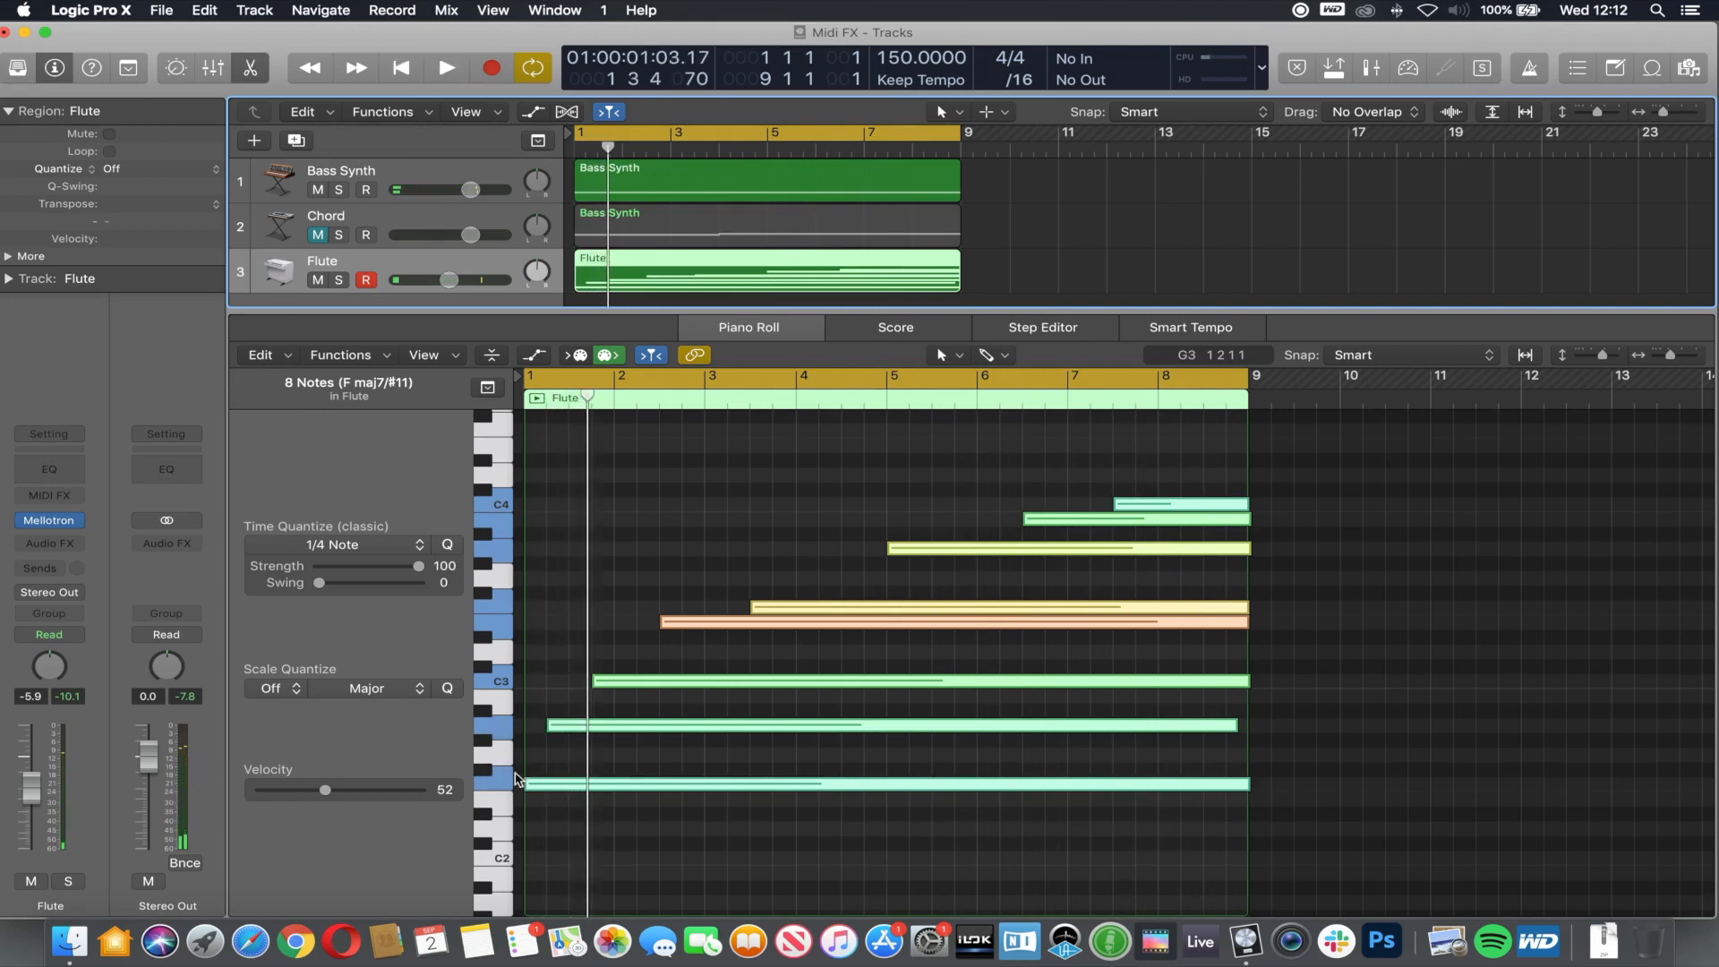
- Insert the Arpeggiator MIDI effect on the Flute track and move its window clear of the track headers
click(33, 491)
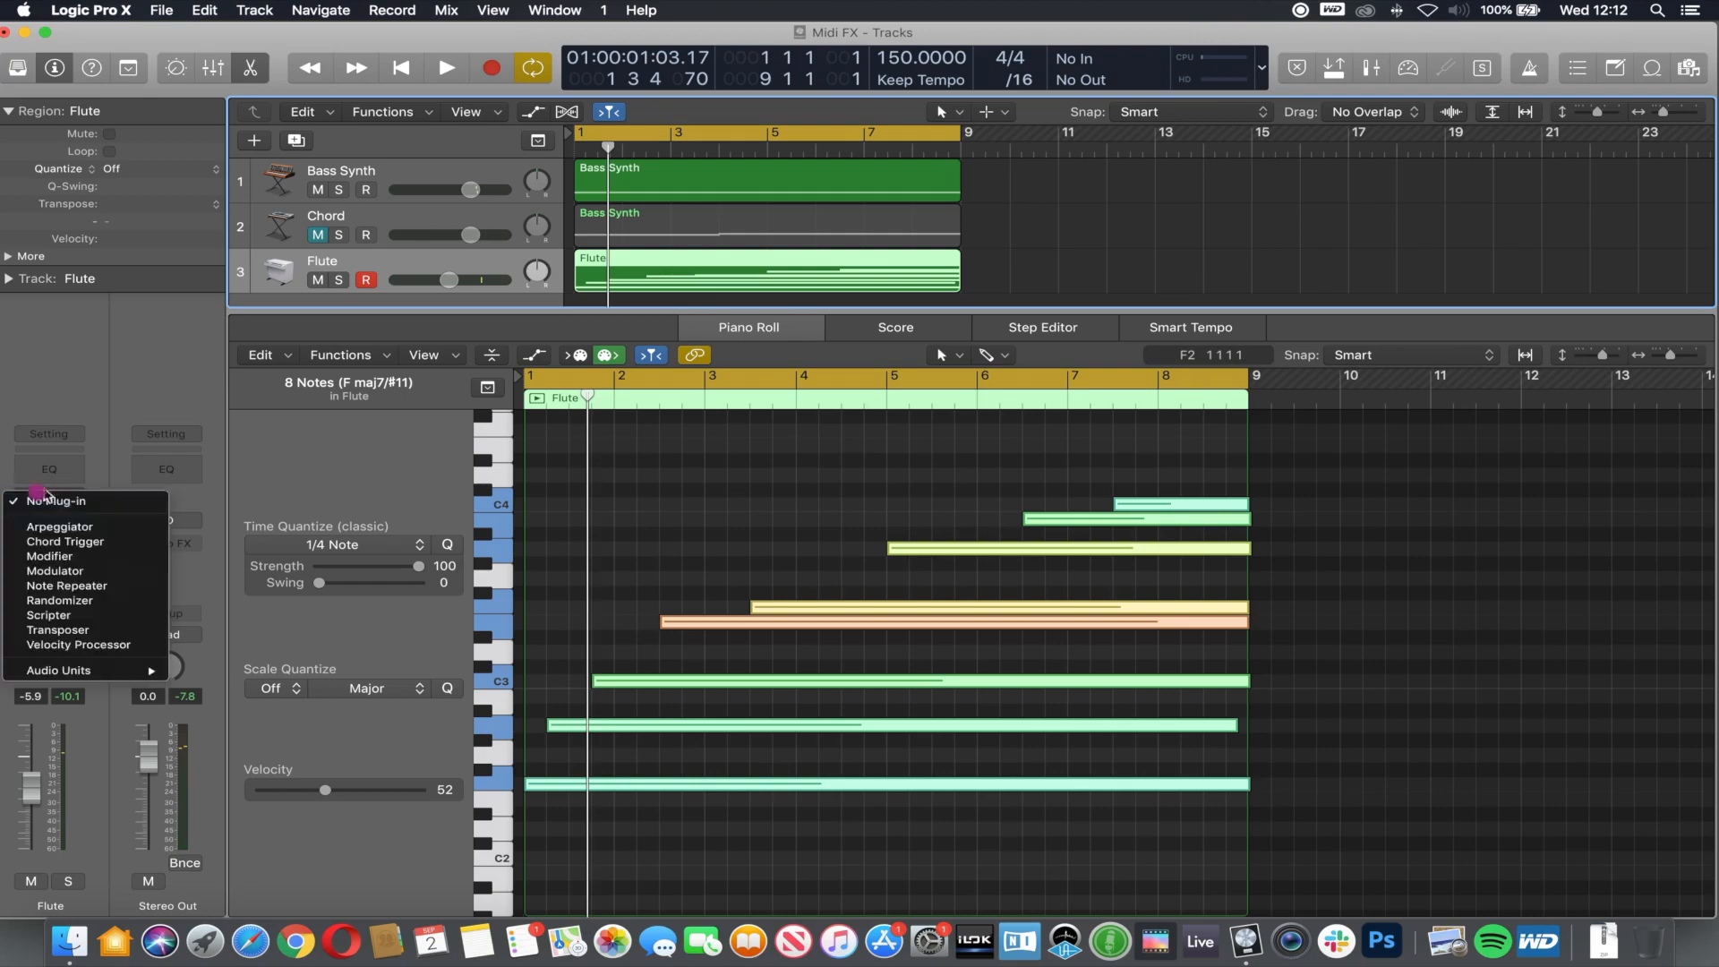
click(80, 528)
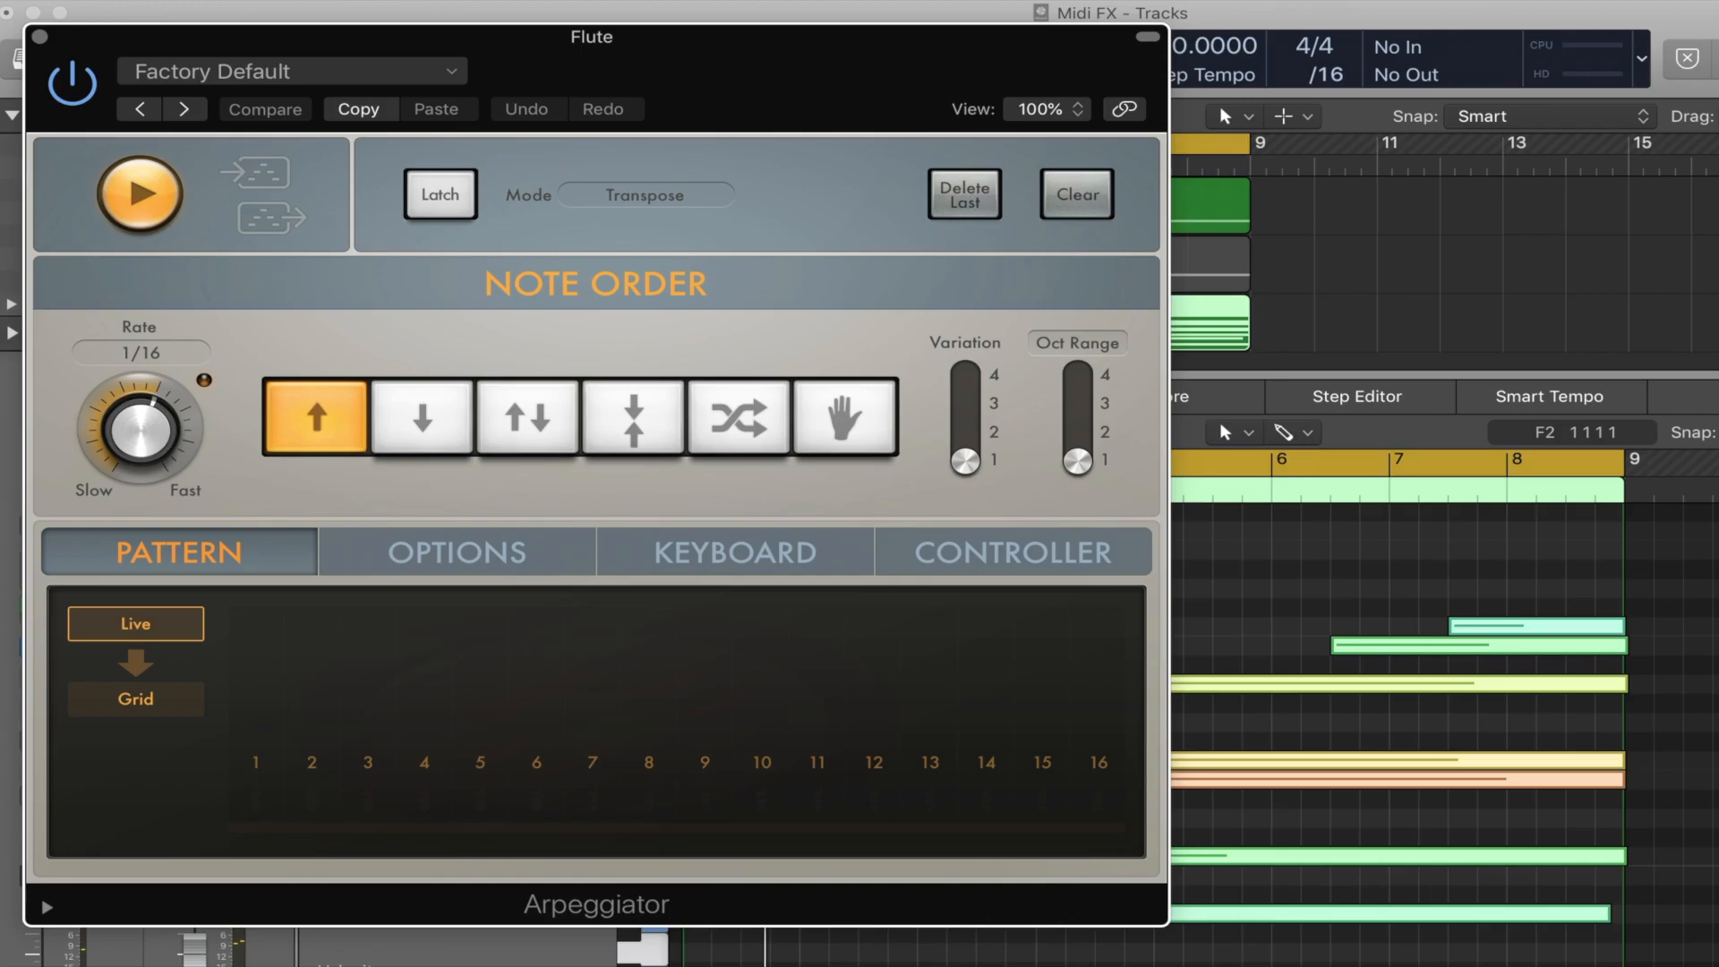
drag(489, 57, 1300, 116)
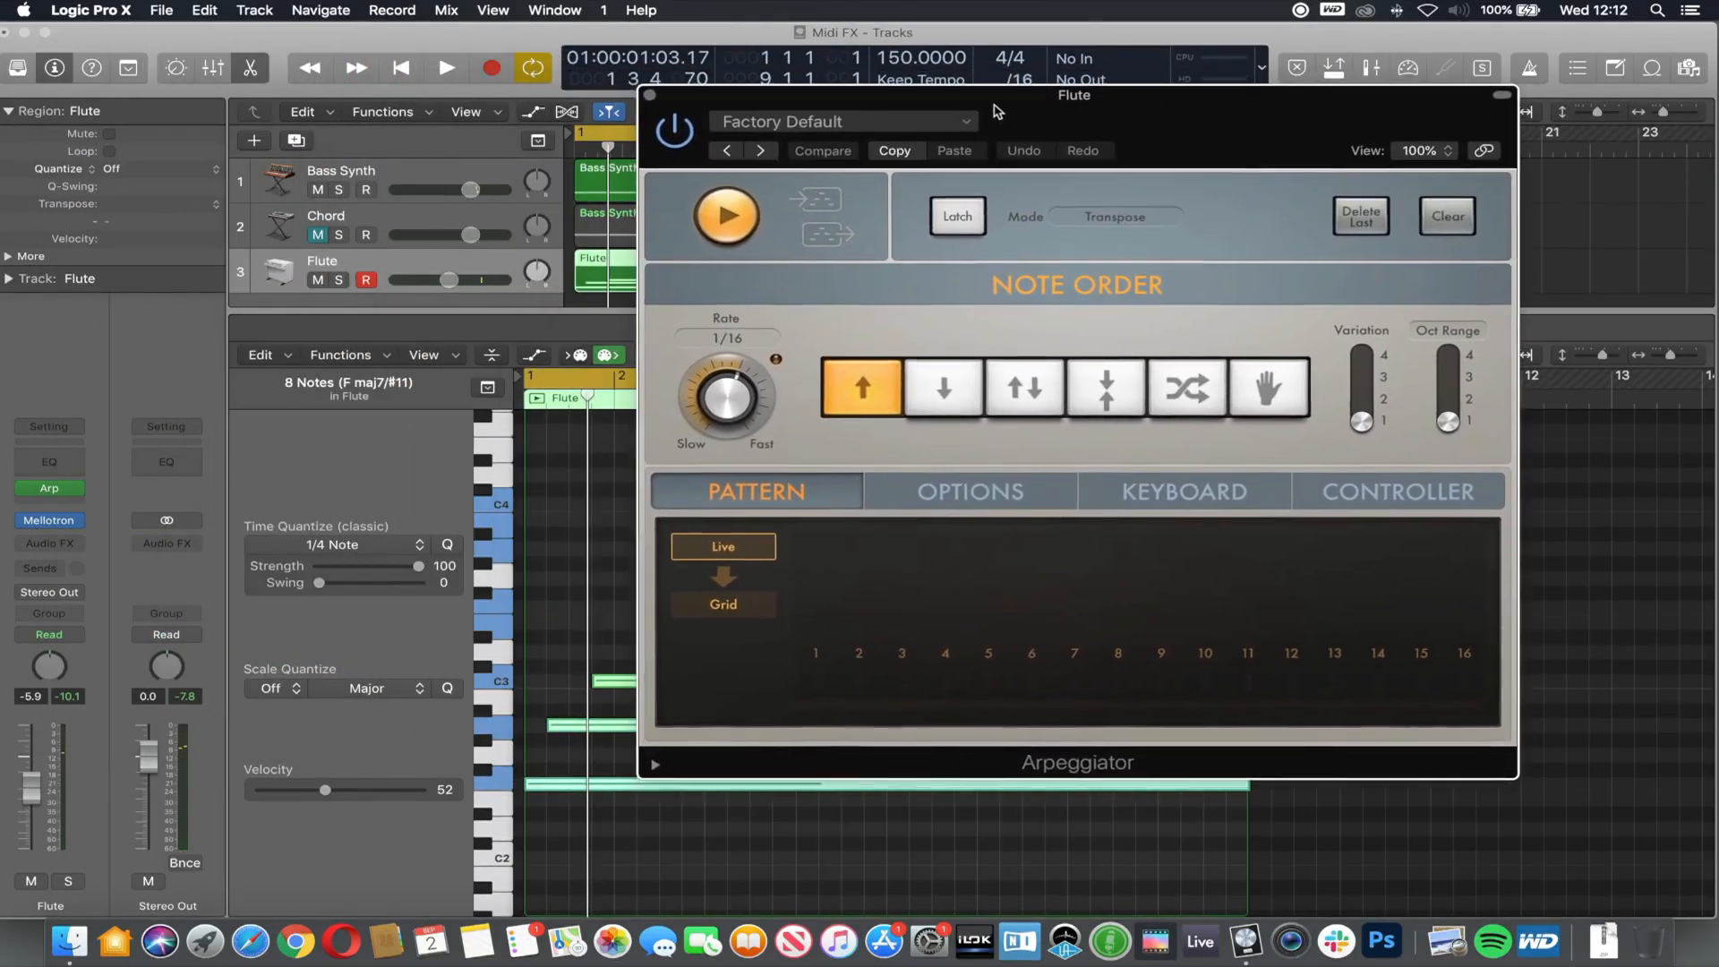
drag(996, 111, 1116, 210)
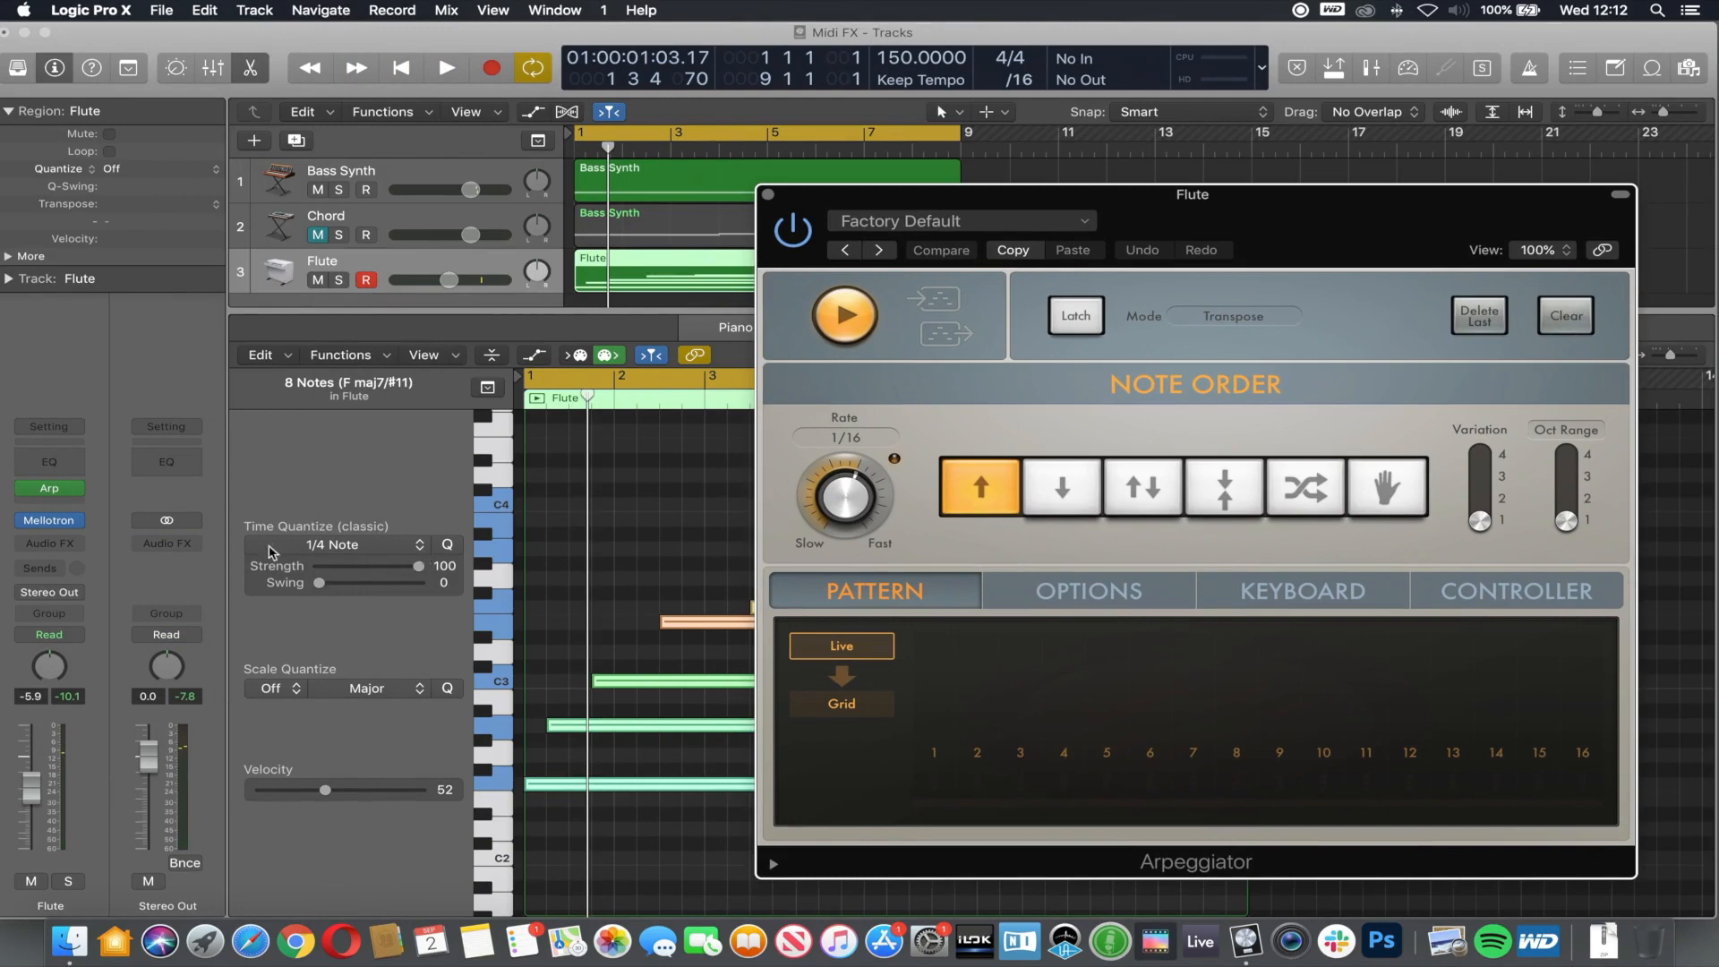
- Look through the note values offered for Time Quantize and for the Arpeggiator's Rate, without changing either
click(339, 546)
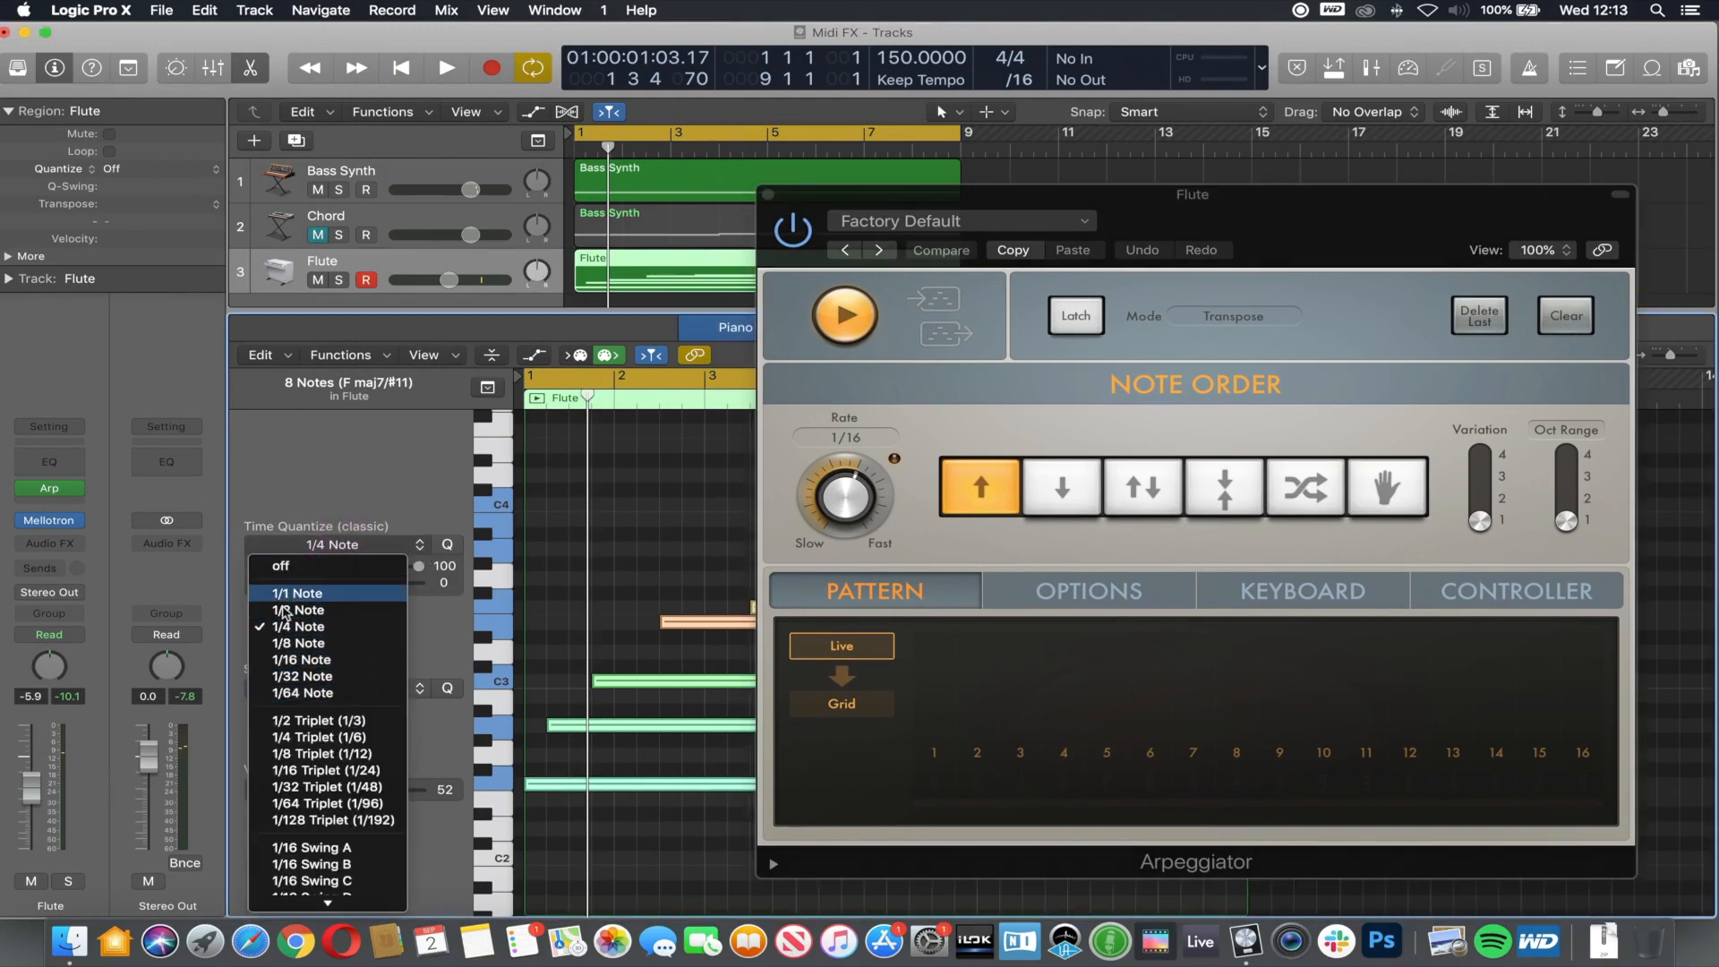
click(851, 455)
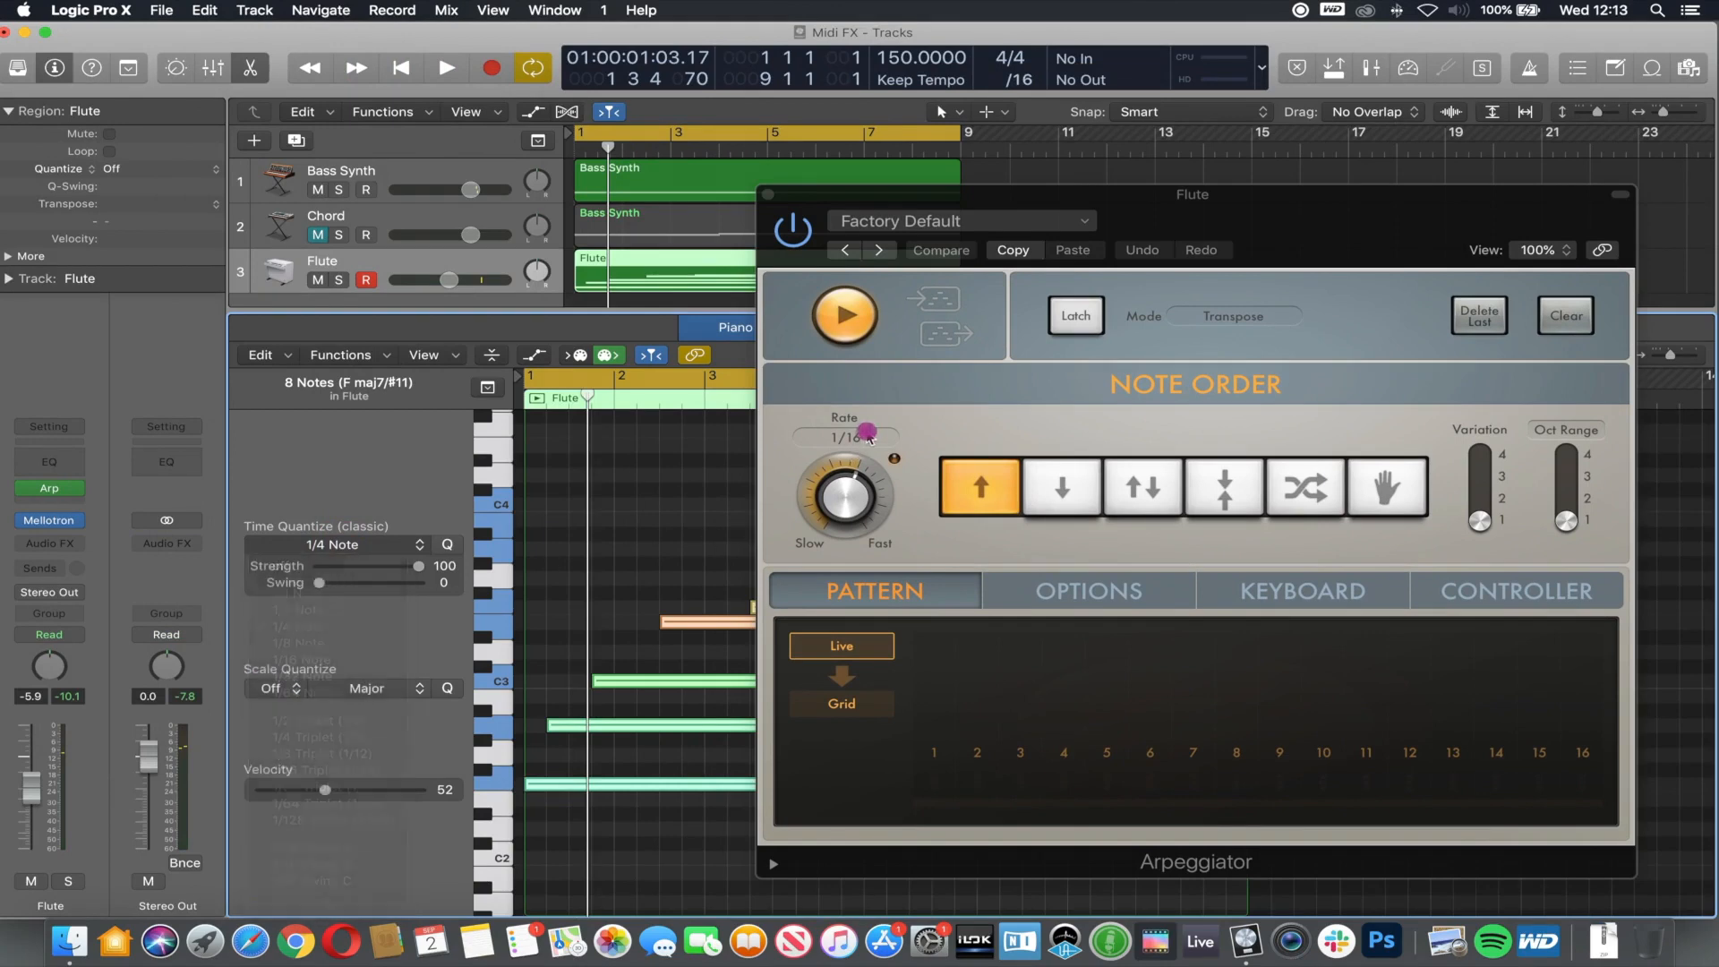
click(846, 438)
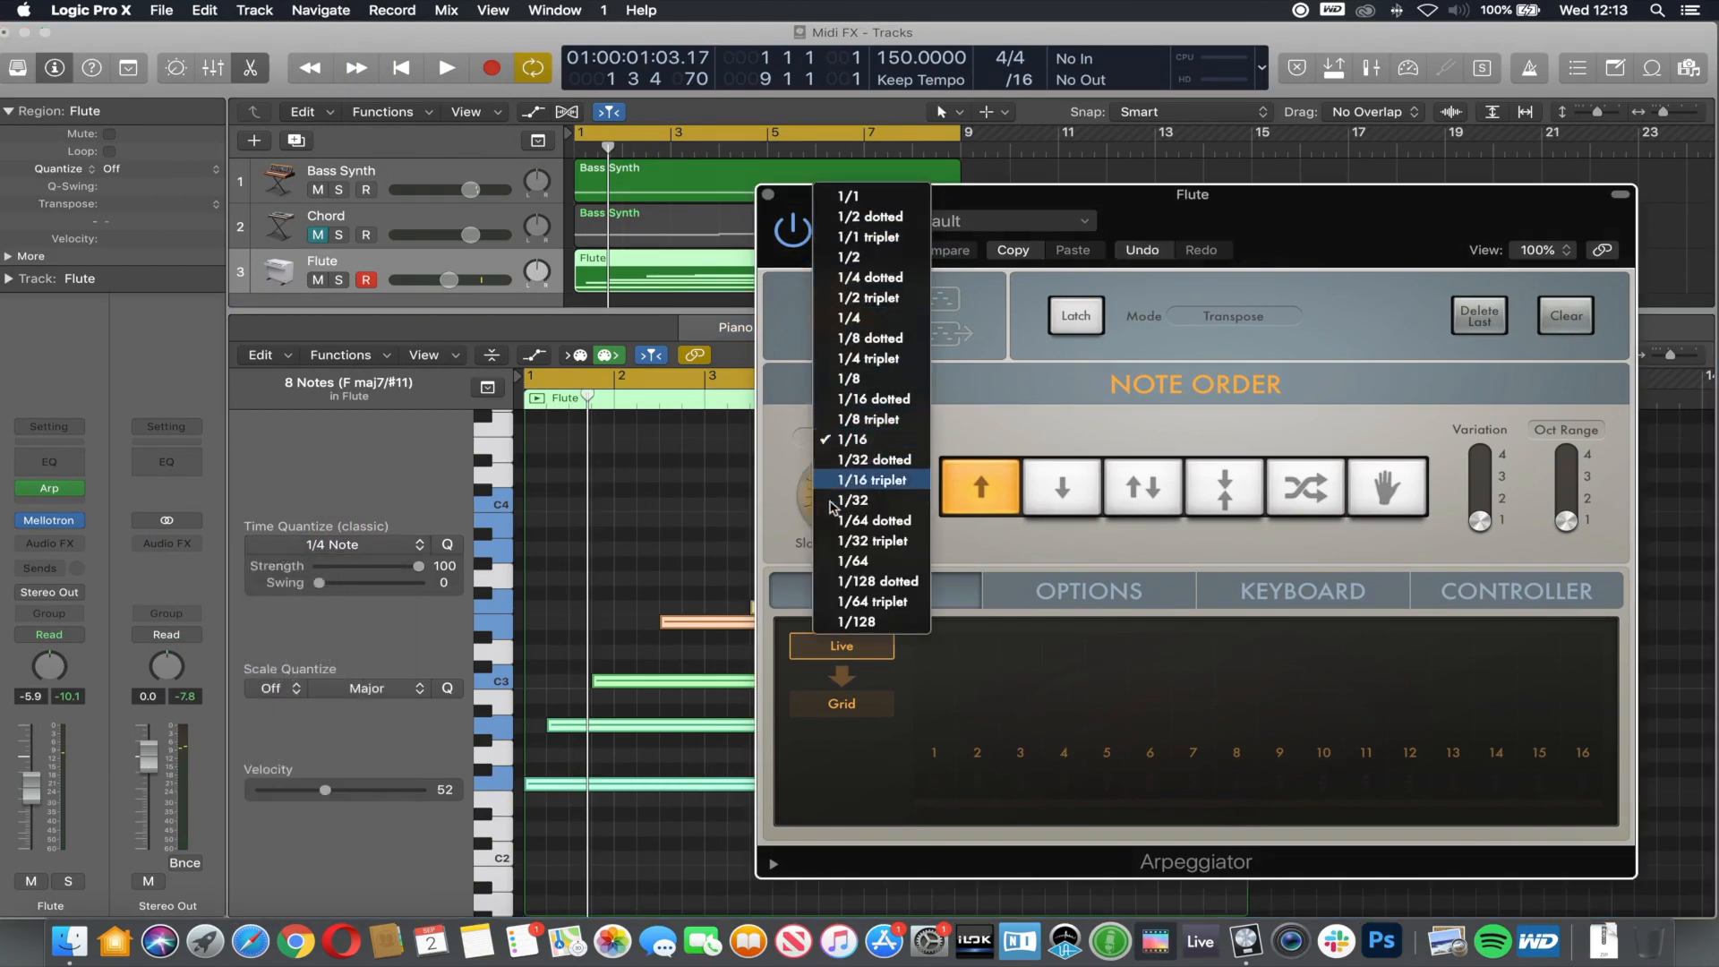
click(769, 455)
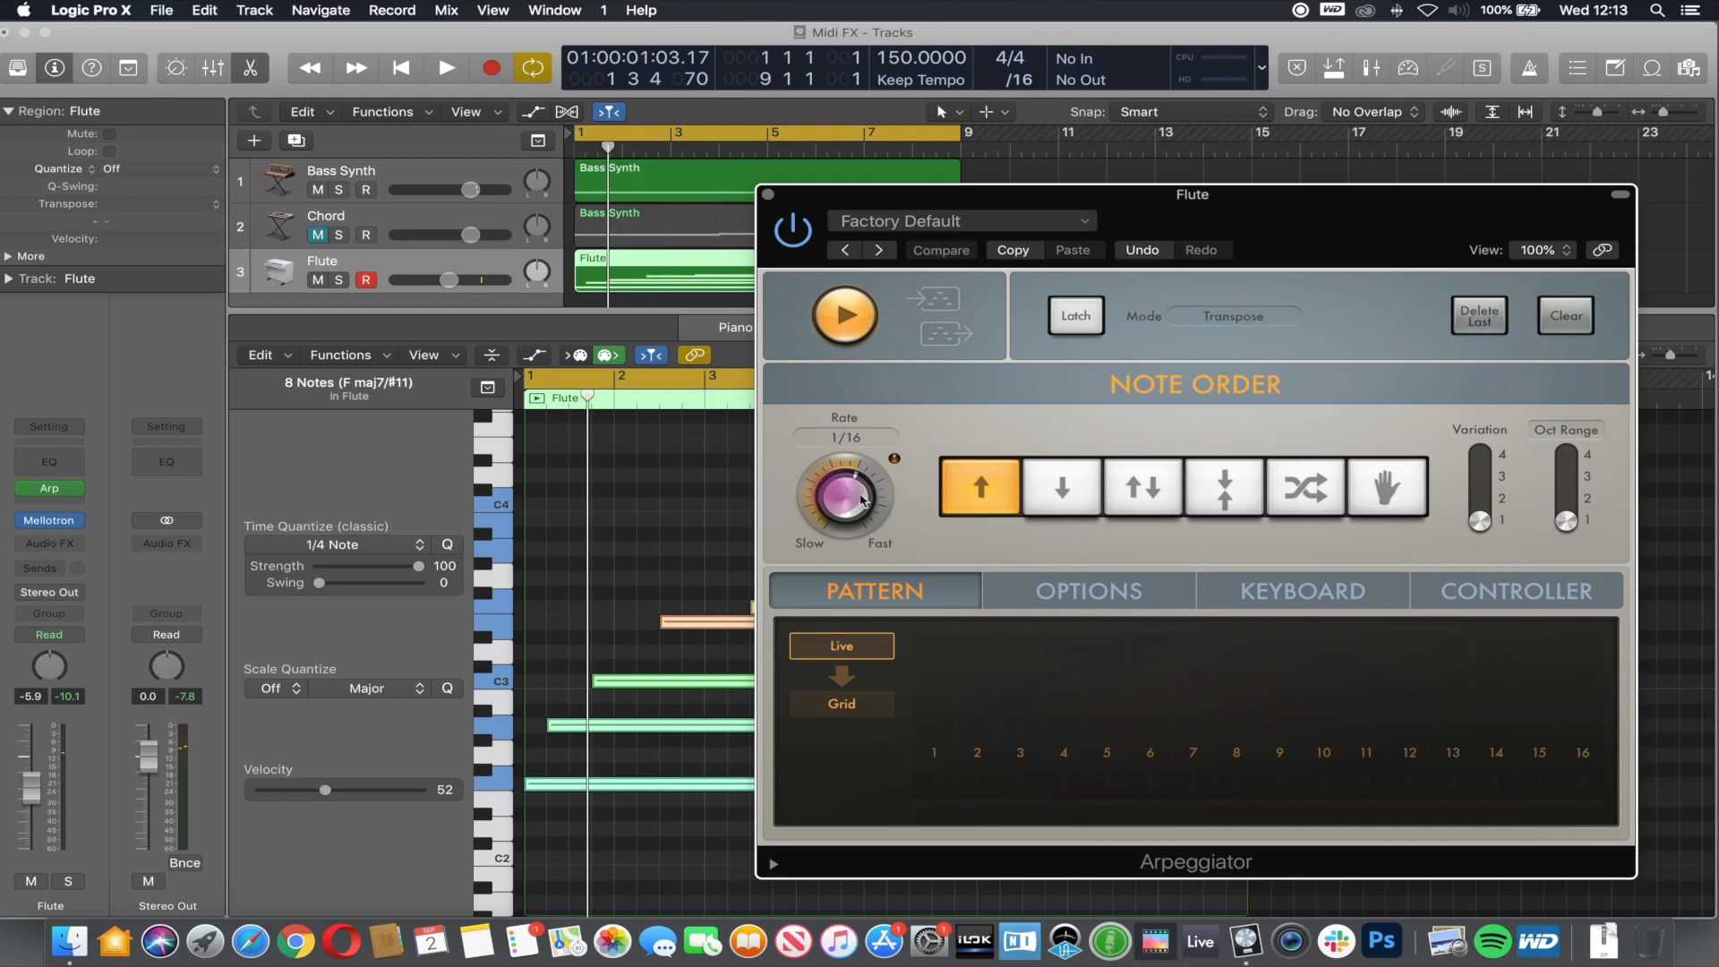
- Bypass and re-enable the Arpeggiator, and slow its rate to 1/8
click(791, 231)
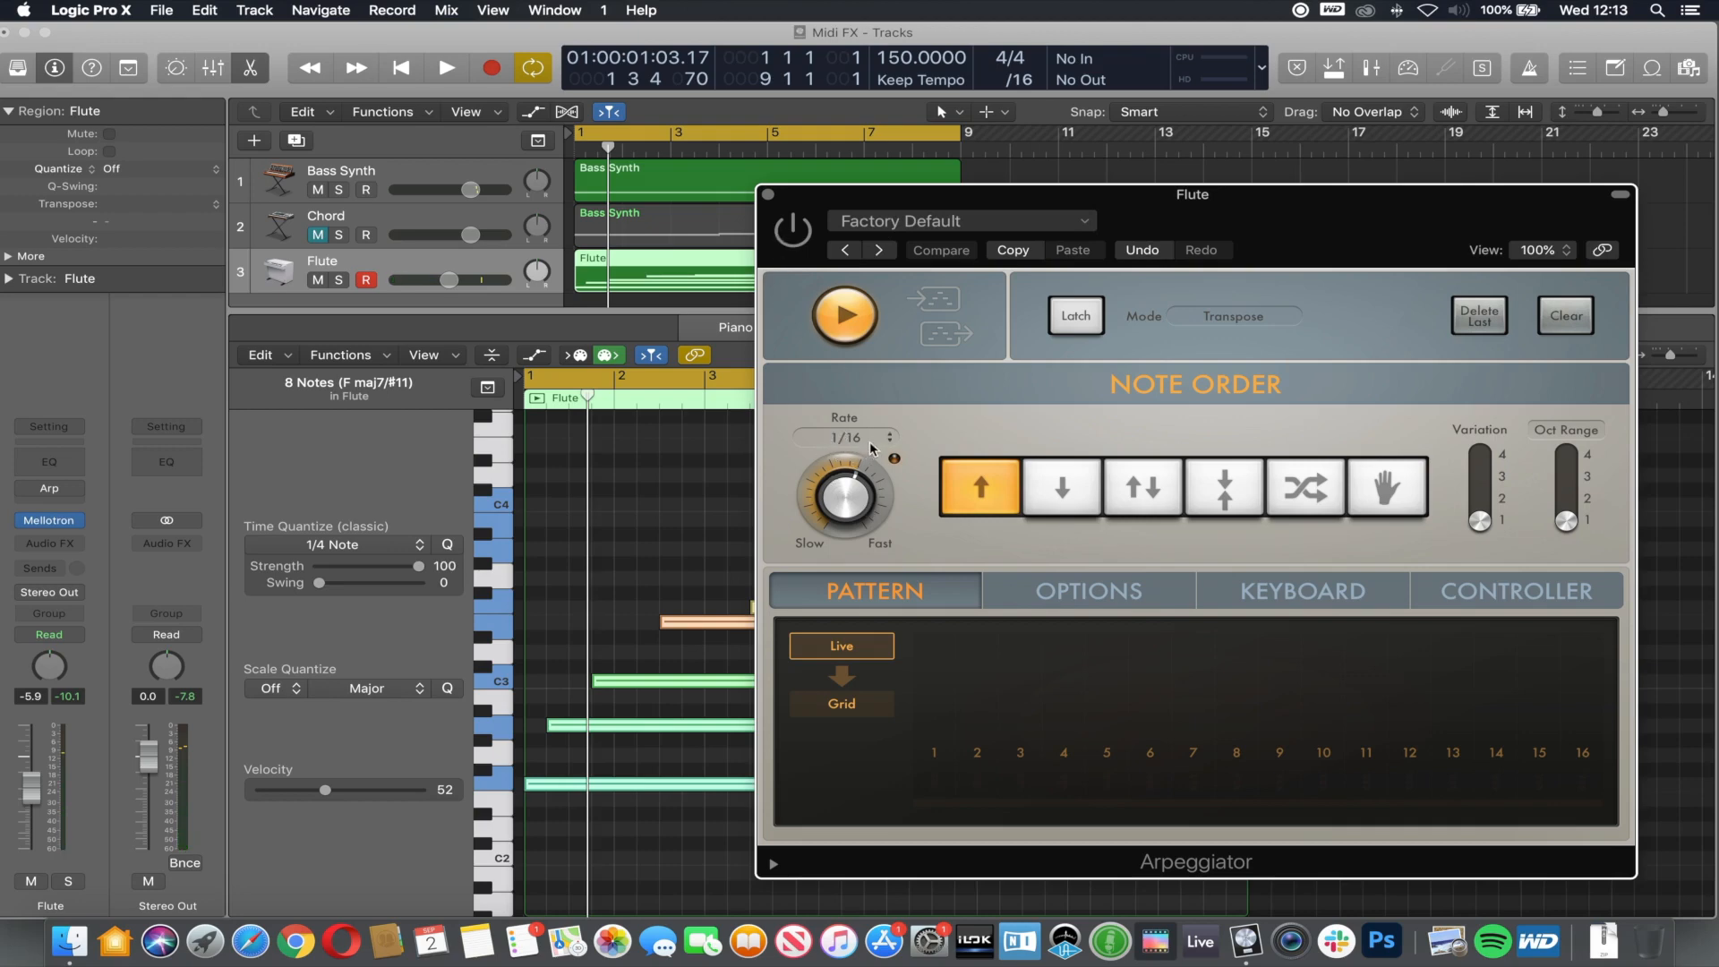
click(794, 230)
drag(844, 504, 844, 533)
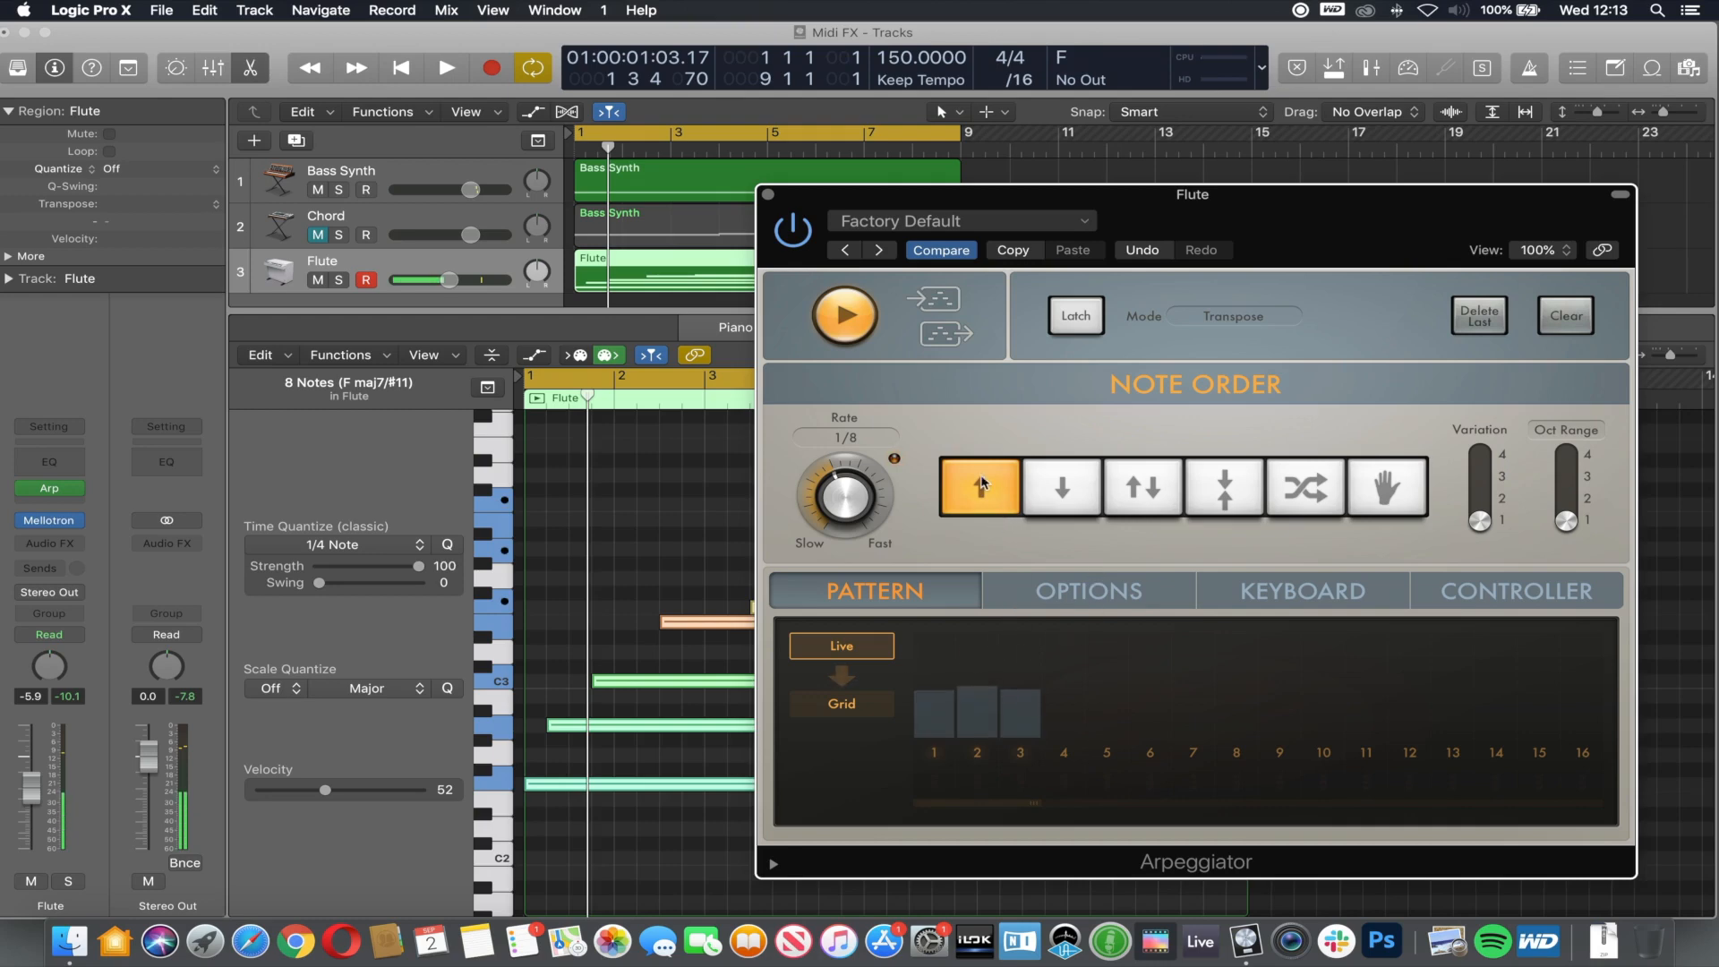
- Try the Arpeggiator's down, up-and-down, outside-in, random and as-played note orders in turn on the Flute track
click(1062, 486)
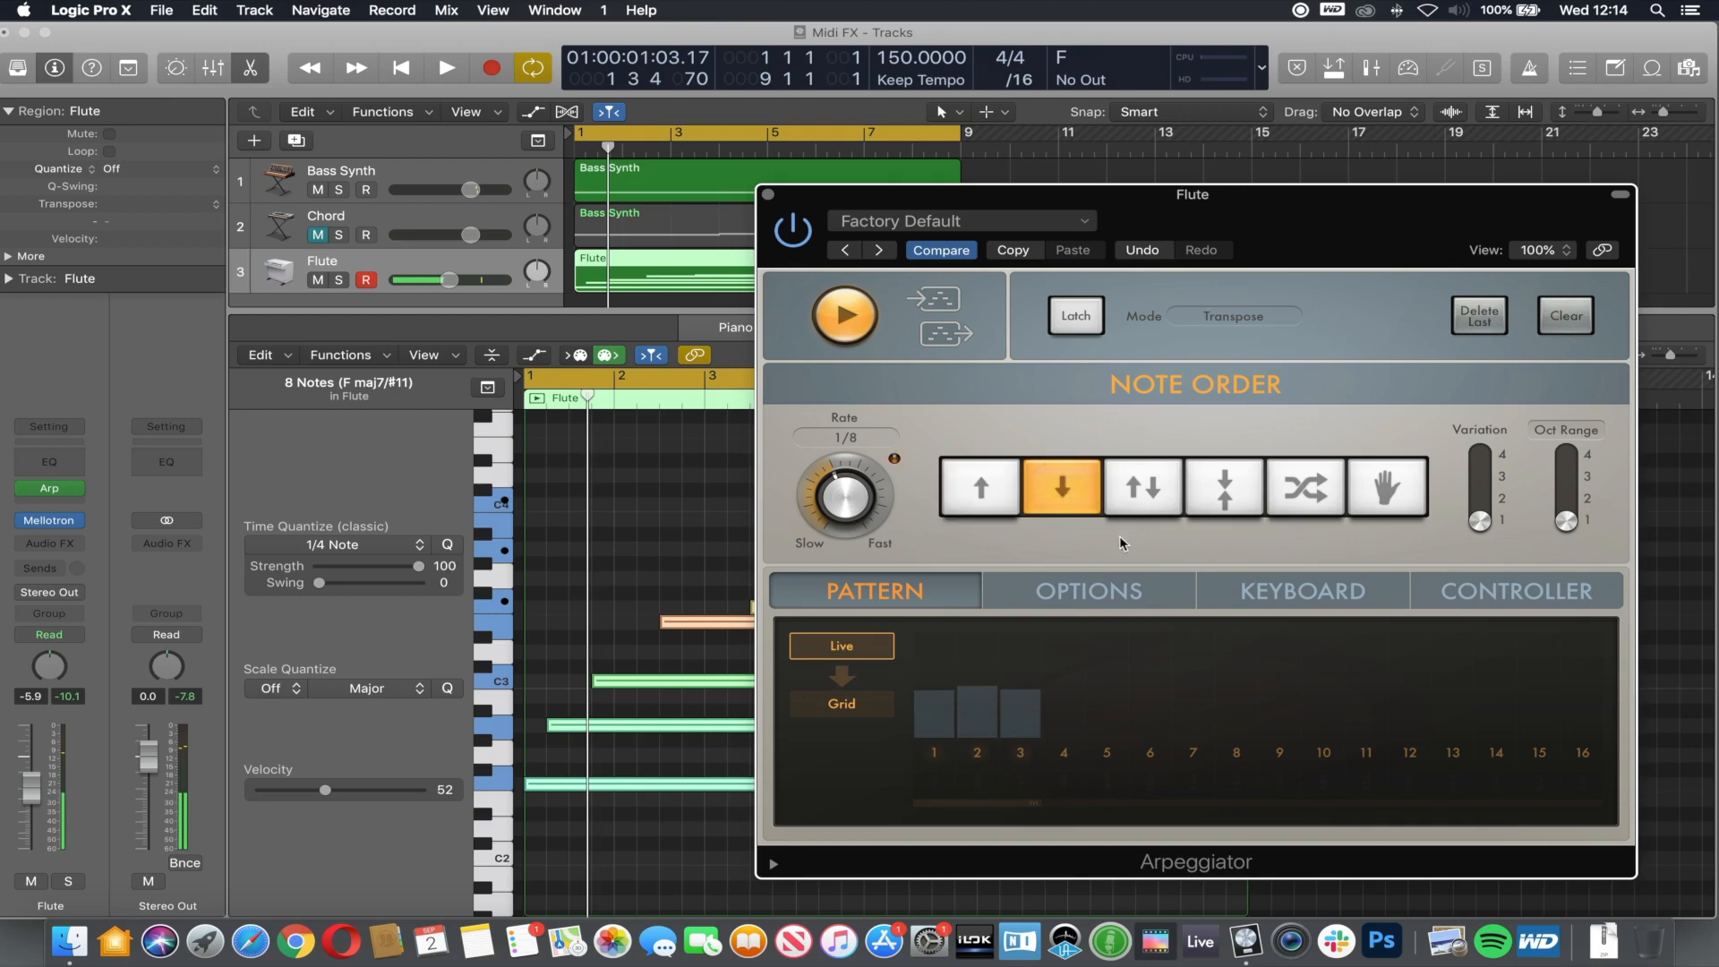
click(1147, 495)
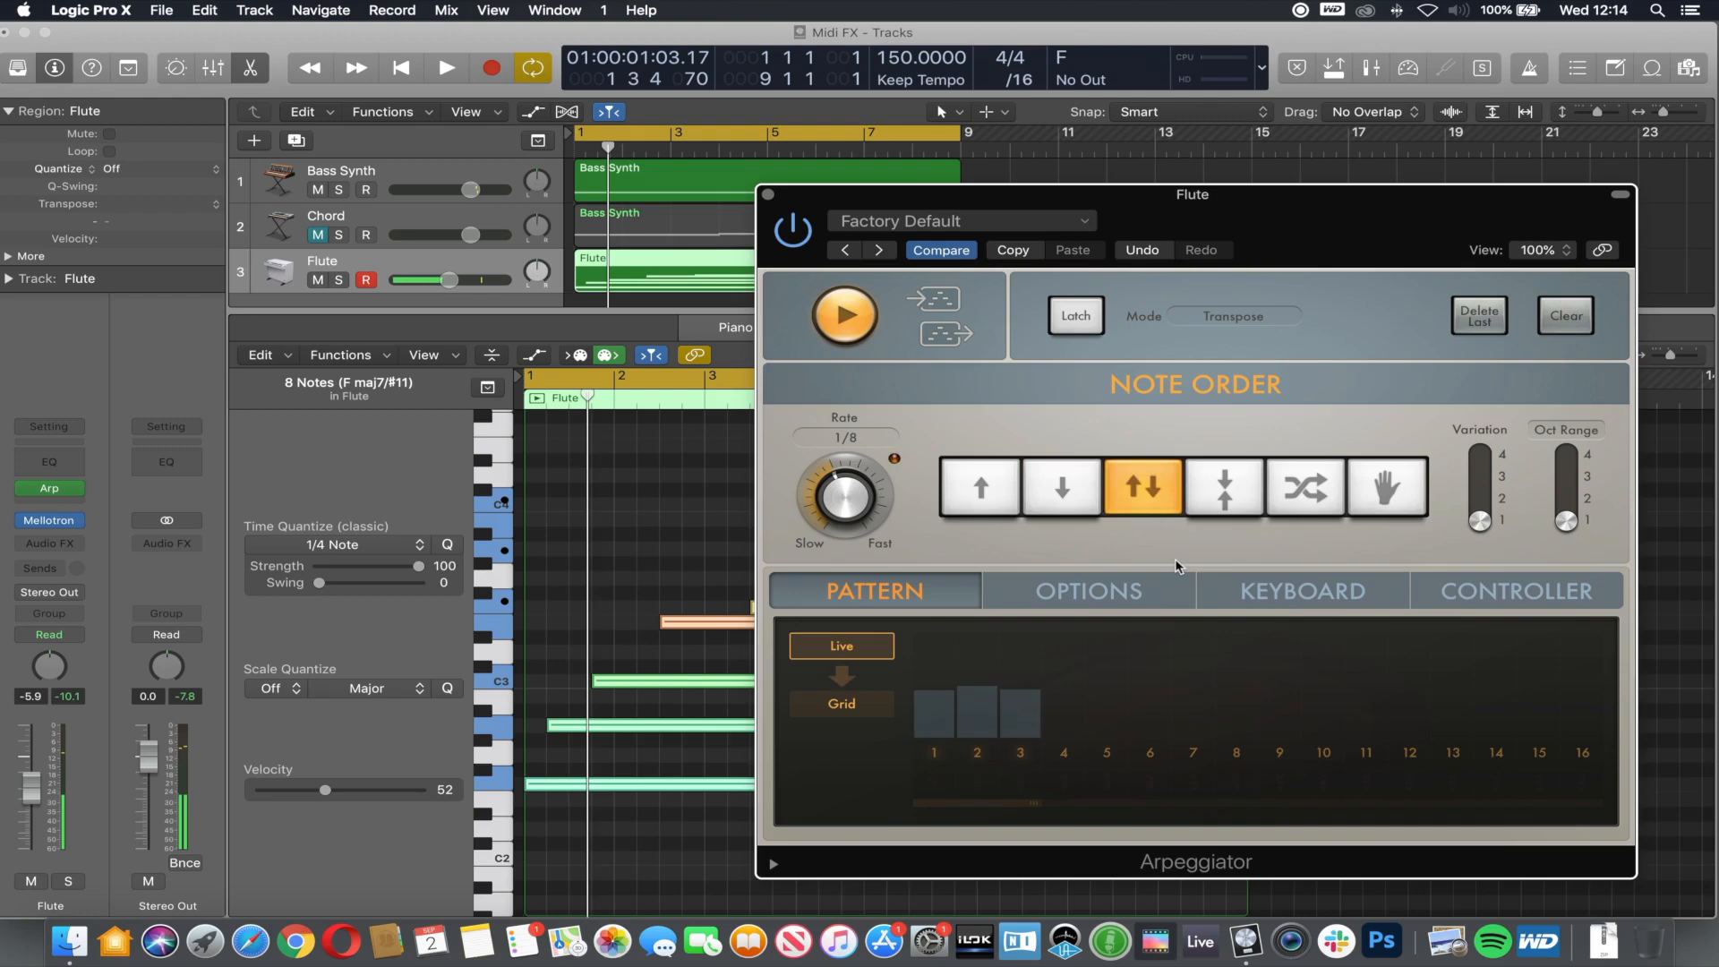
click(1232, 492)
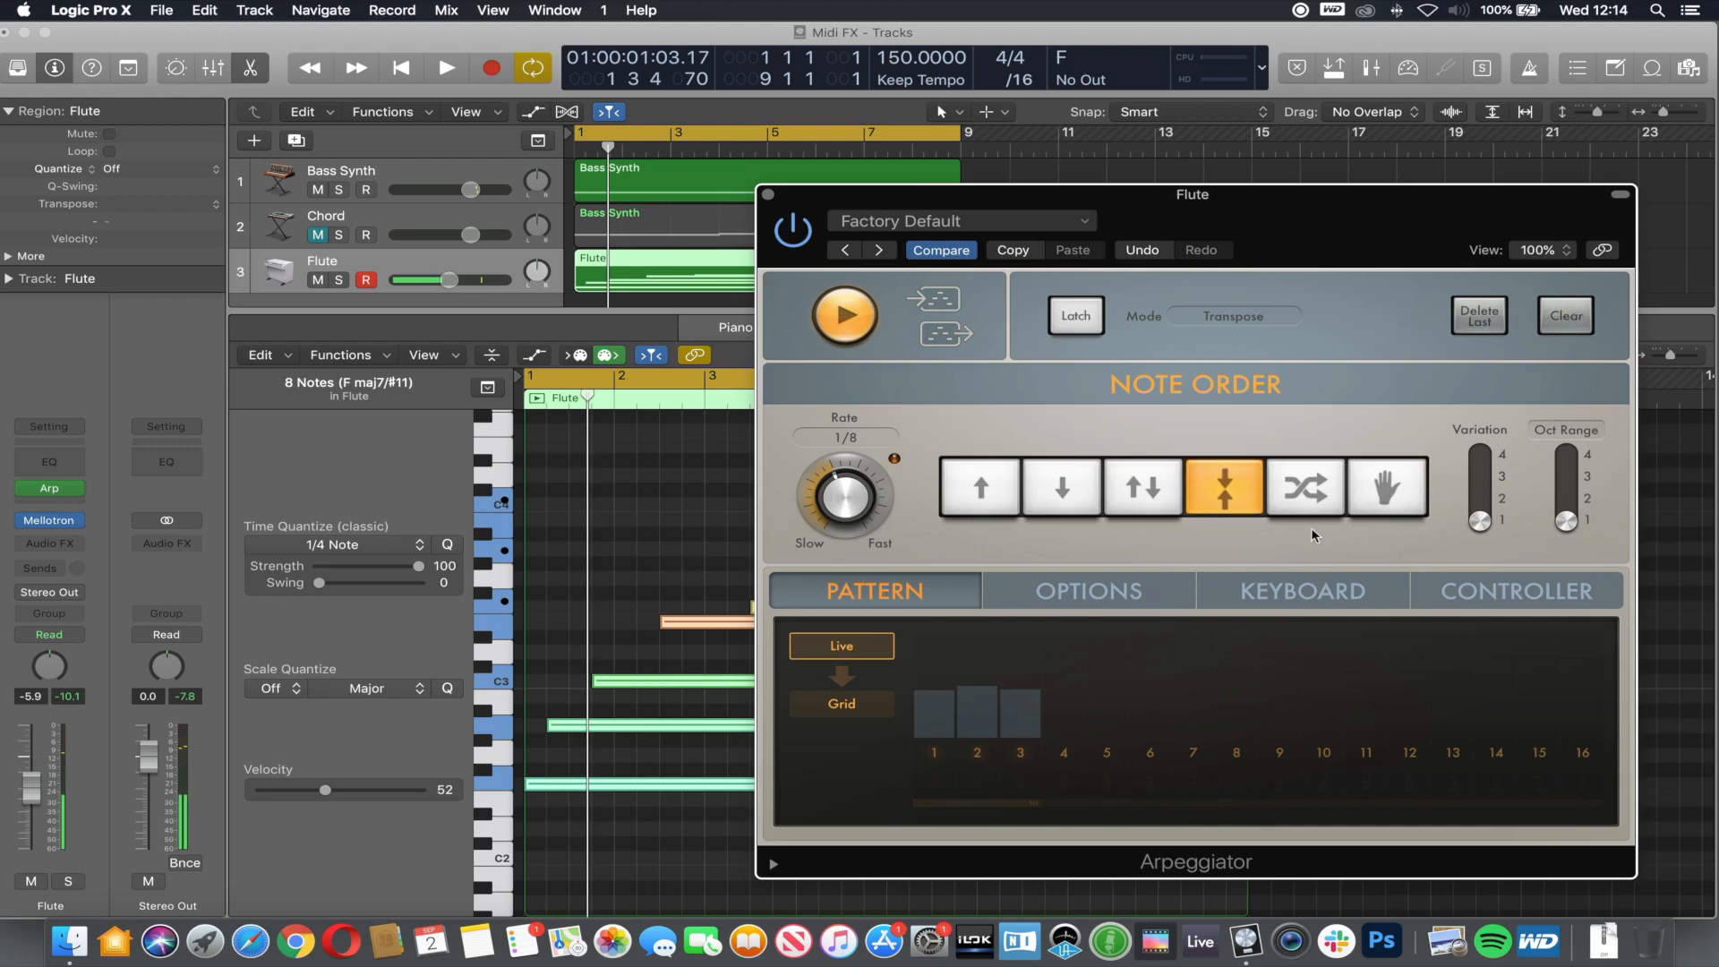
click(1307, 492)
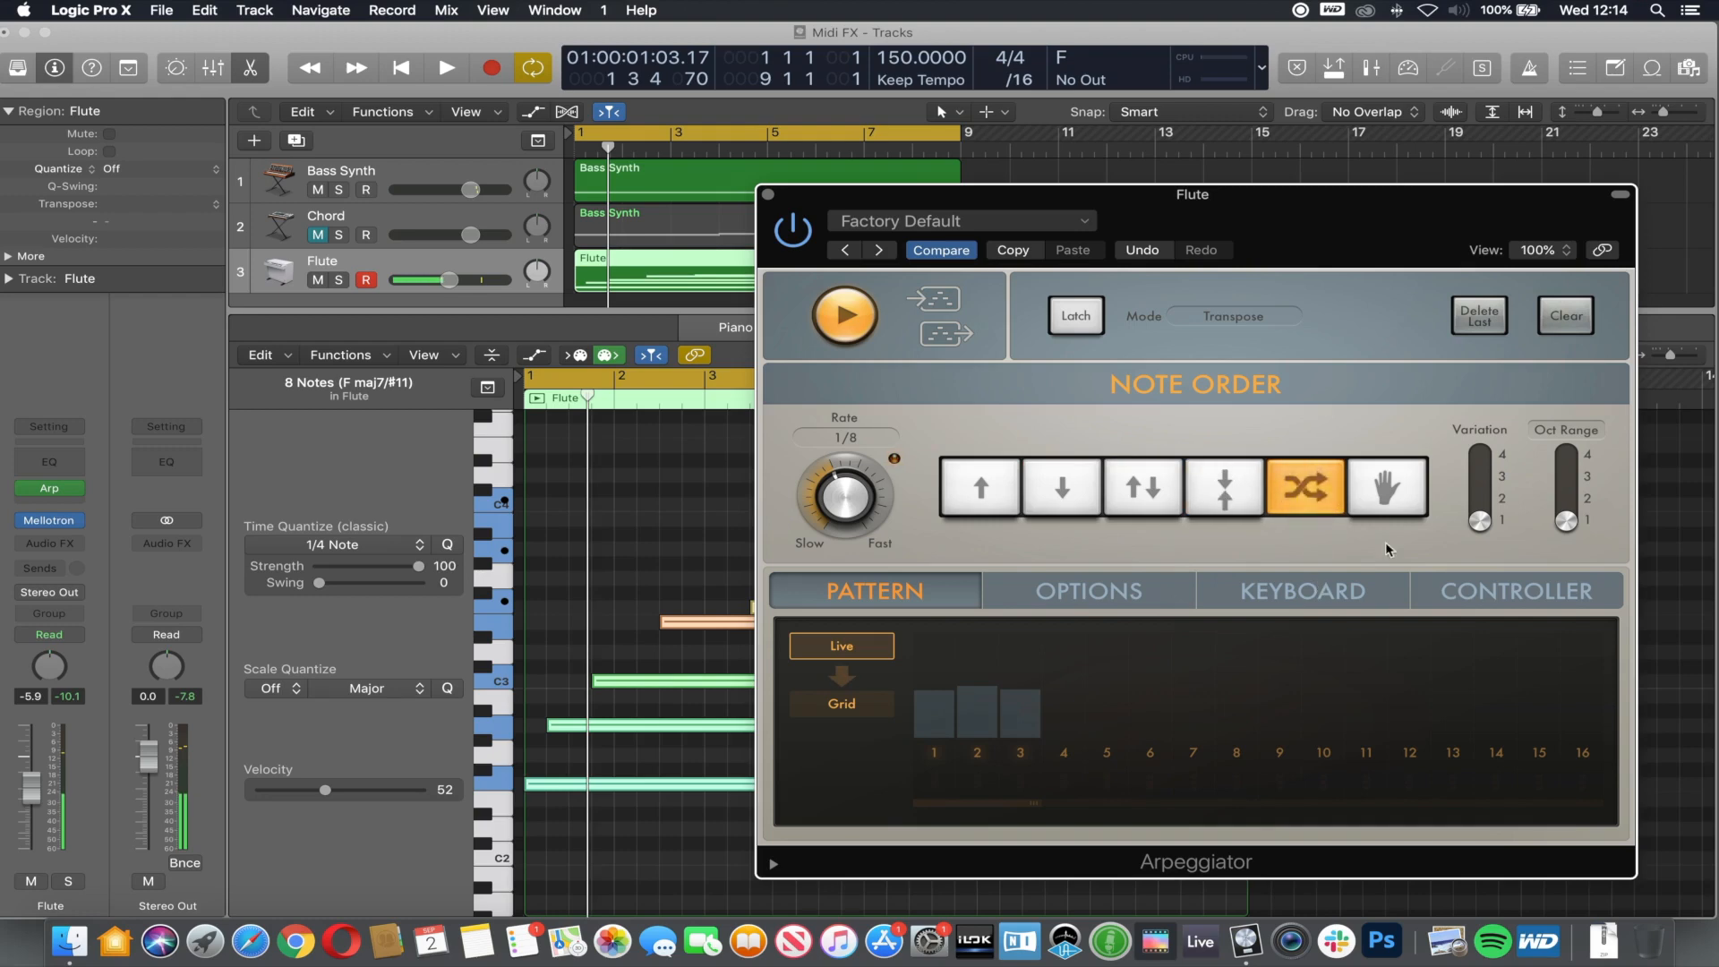
click(1387, 487)
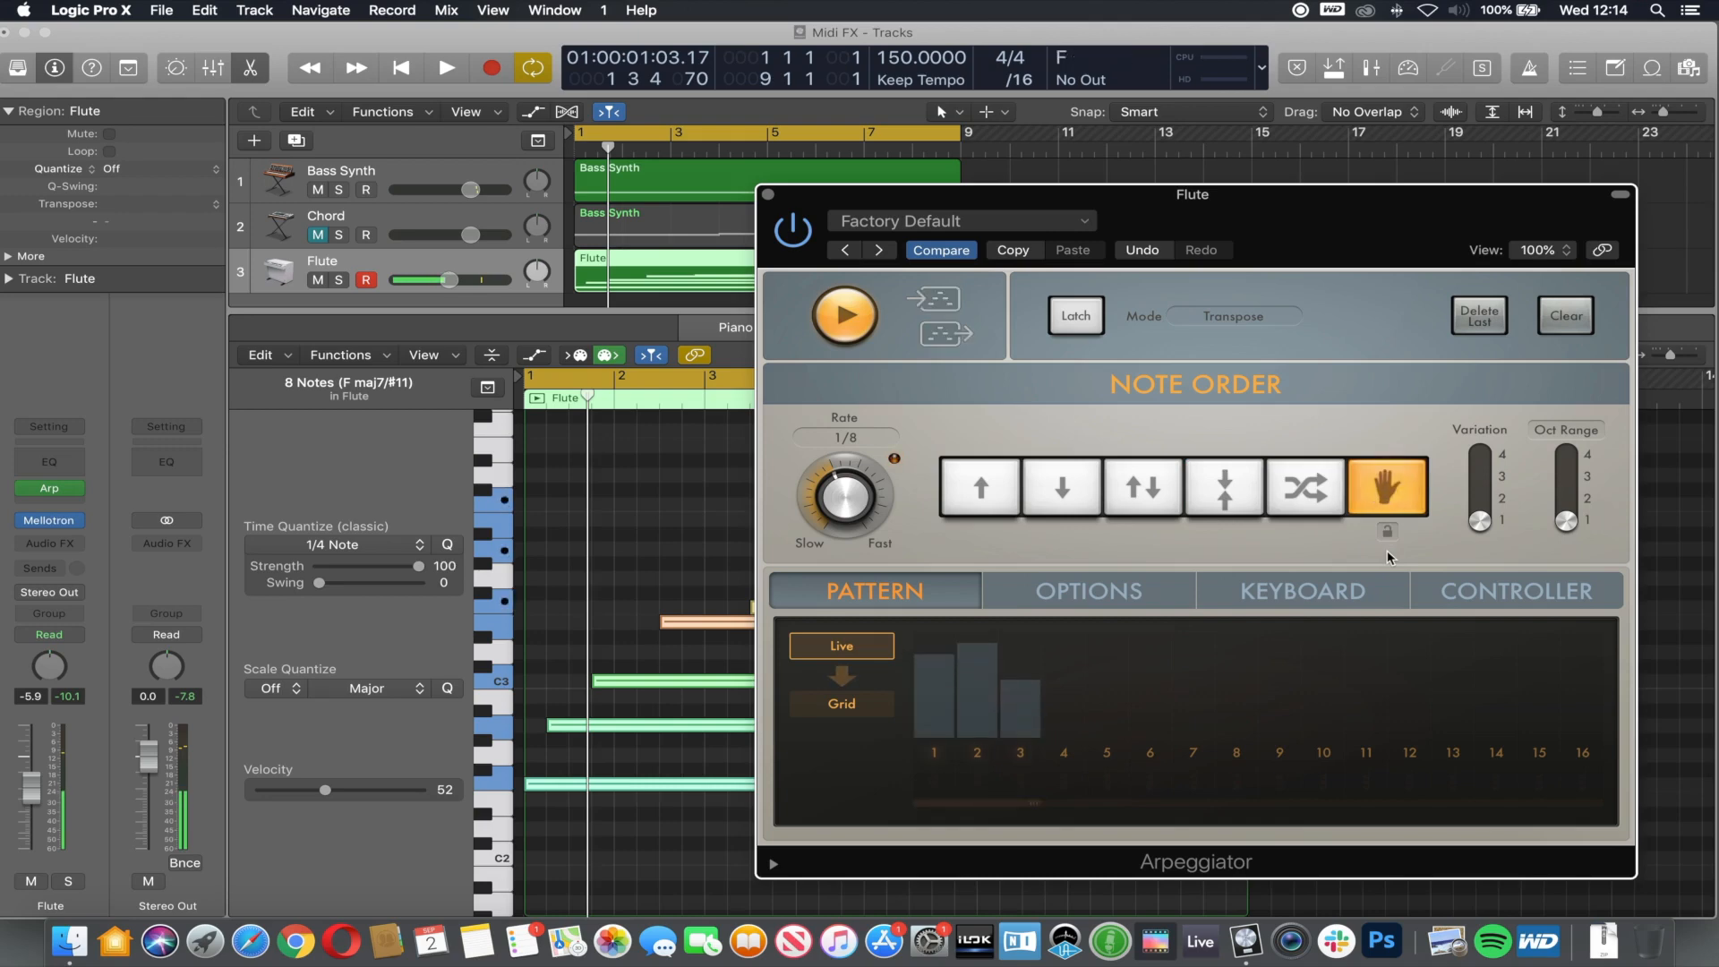
- Return the Arpeggiator's note order to ascending and raise its octave range to 2
click(982, 489)
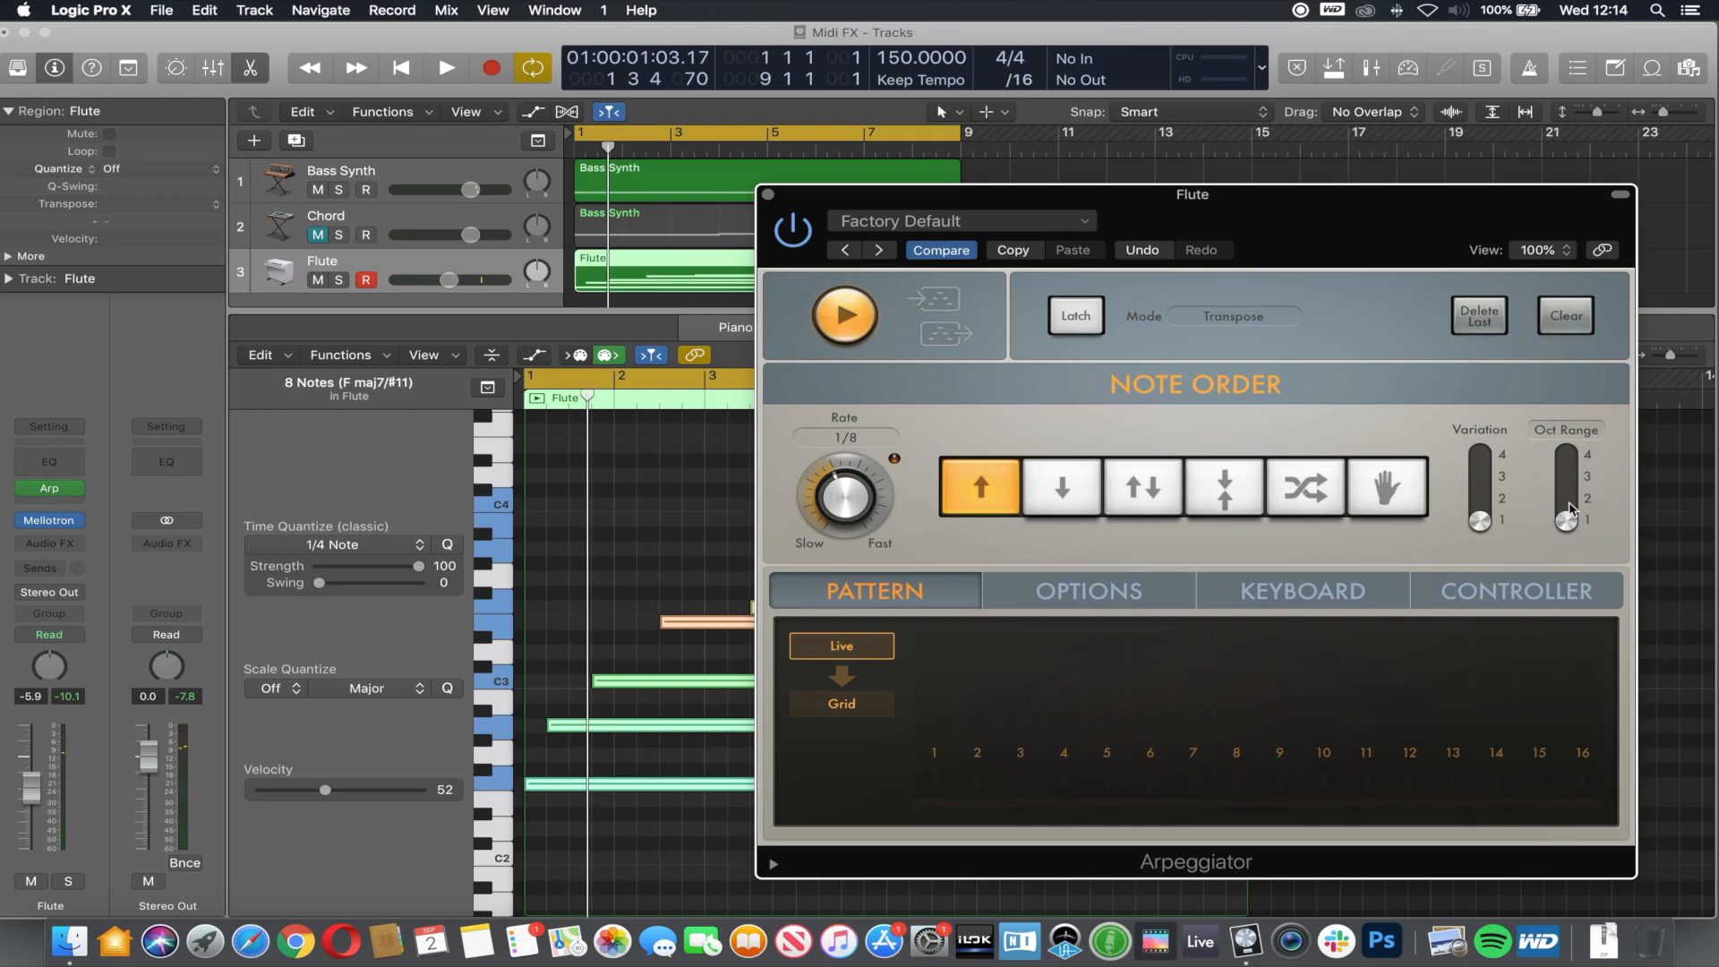
drag(1568, 522, 1569, 510)
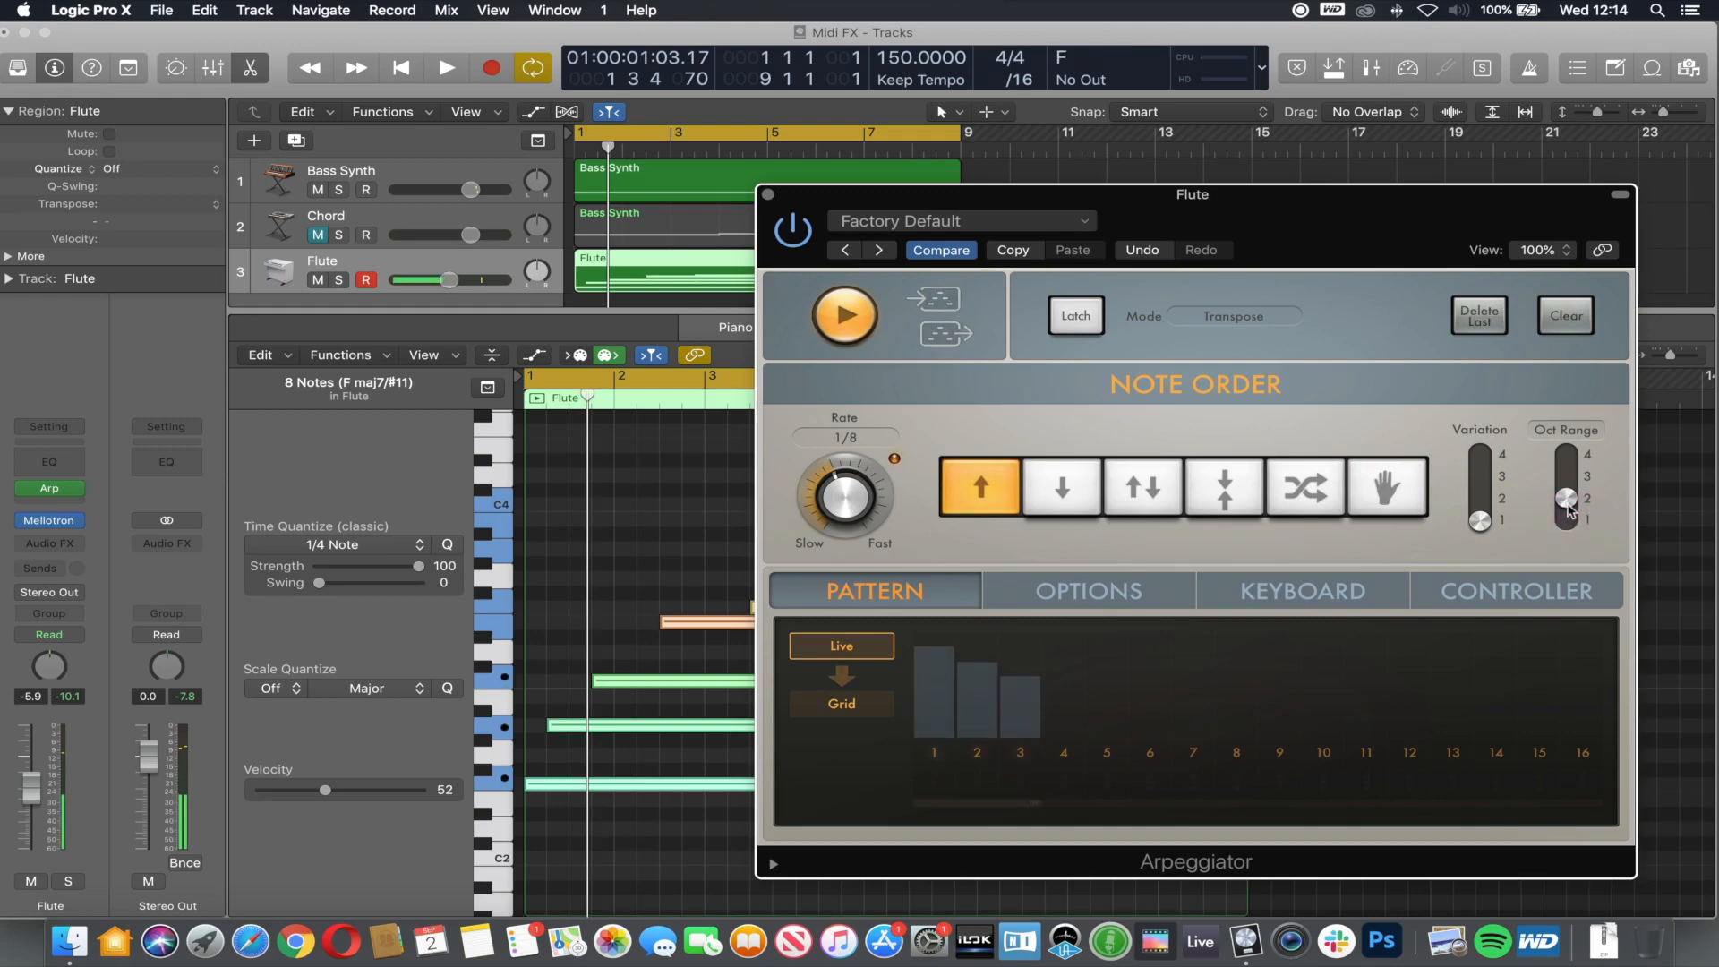
- Try octave ranges 3 and 4 on the Flute track's Arpeggiator, and return the range to 1
drag(1567, 501, 1568, 484)
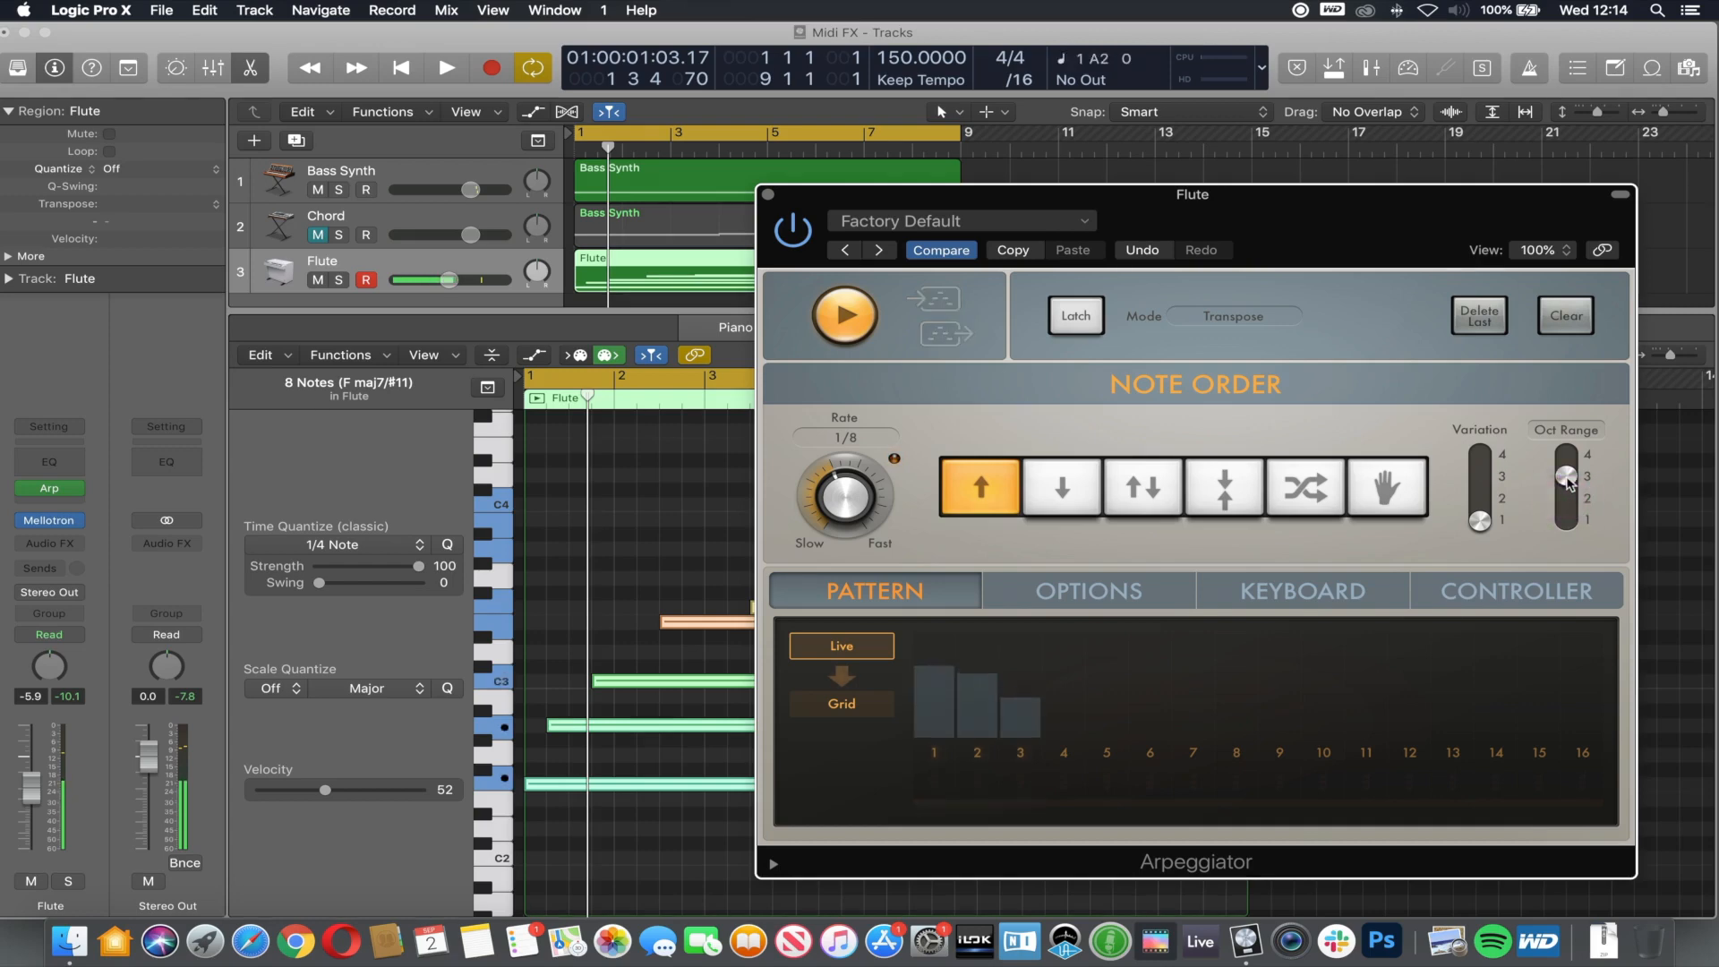
drag(1566, 484, 1566, 456)
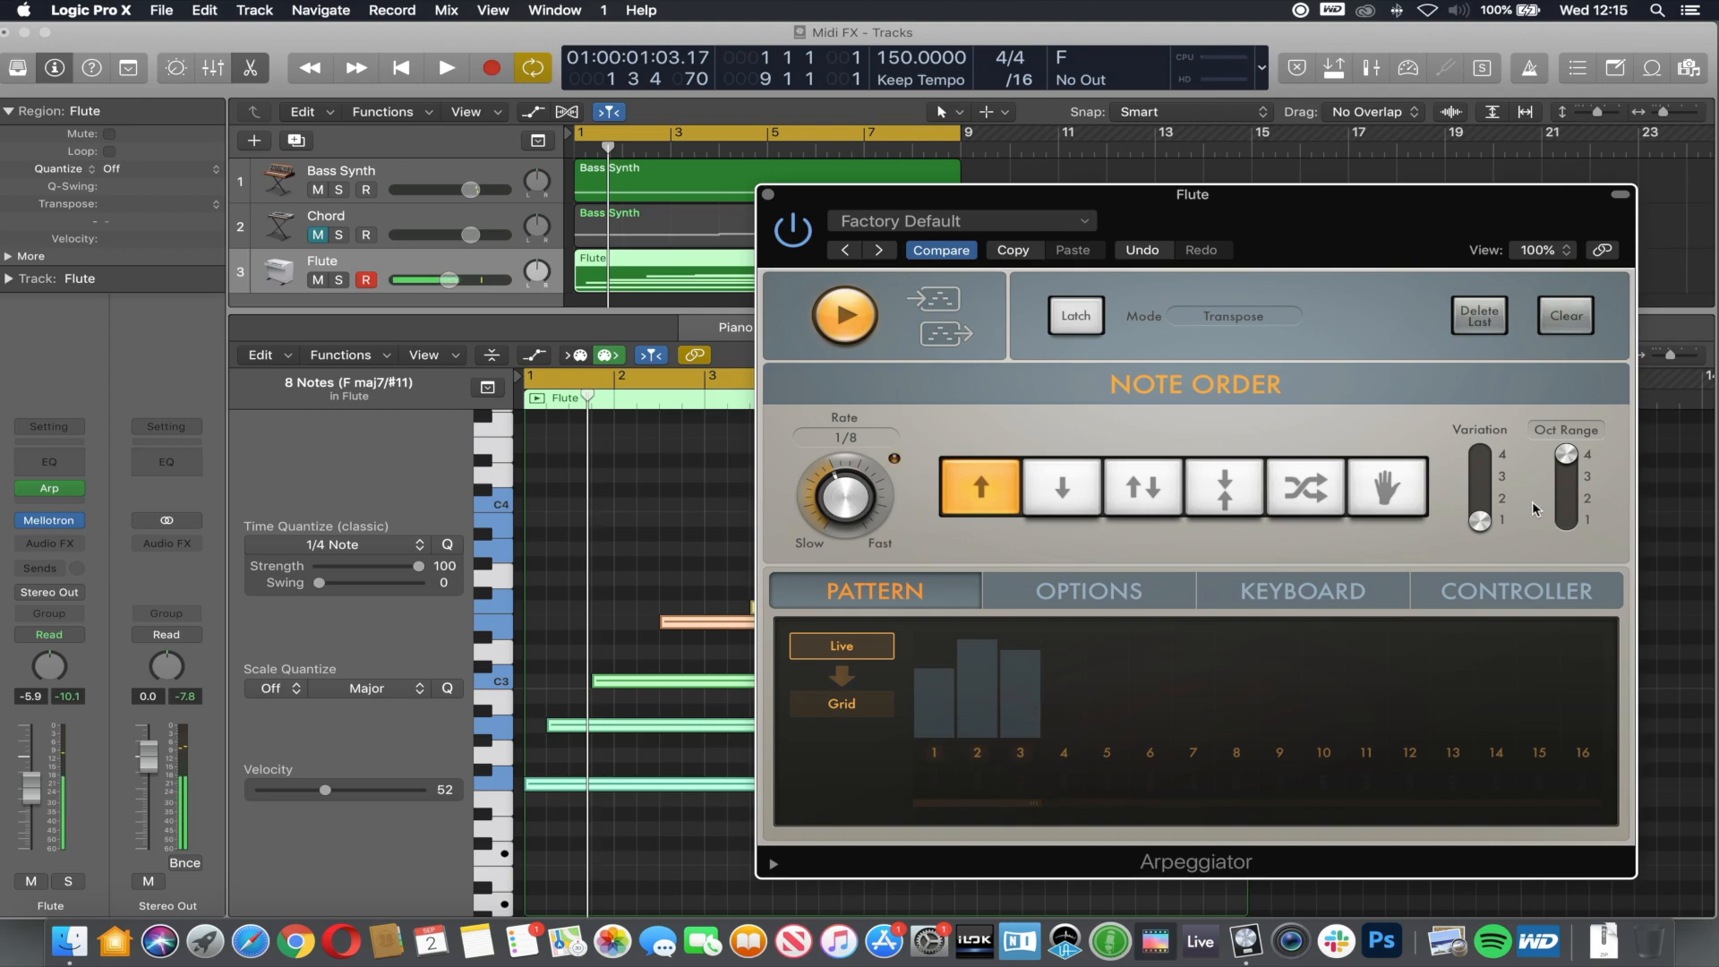
drag(1568, 457, 1576, 549)
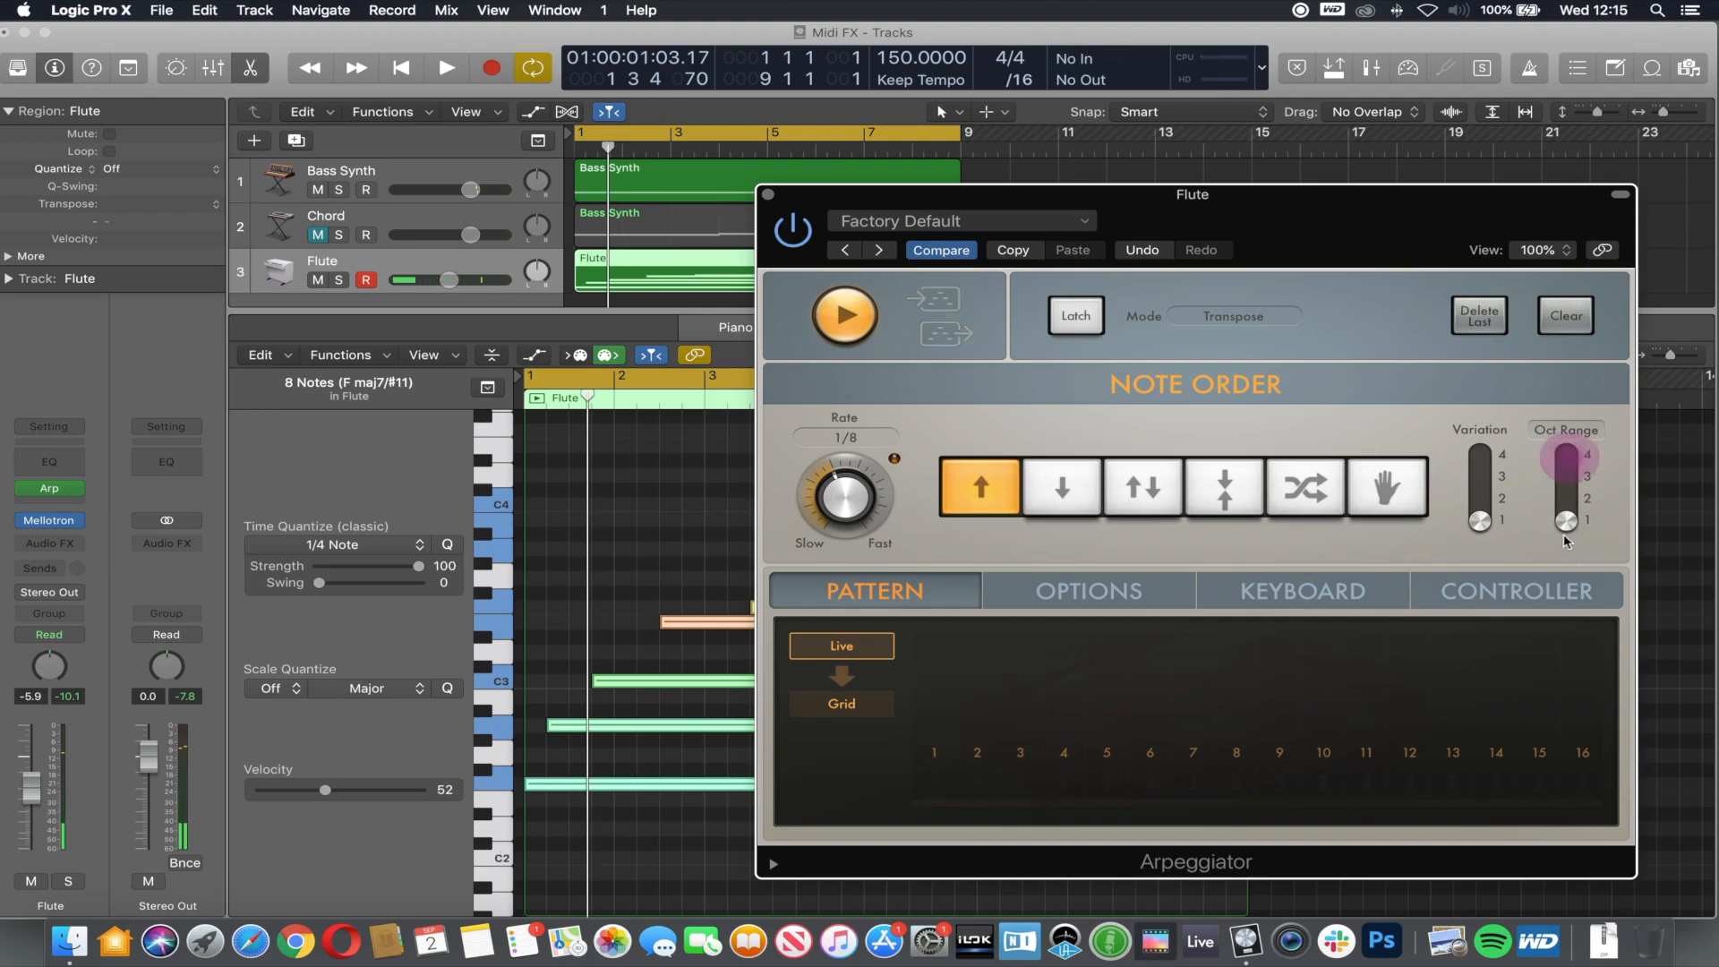
- Move the Arpeggiator window clear of the Flute notes and play back the arpeggiated flute with the bass
drag(772, 196, 967, 201)
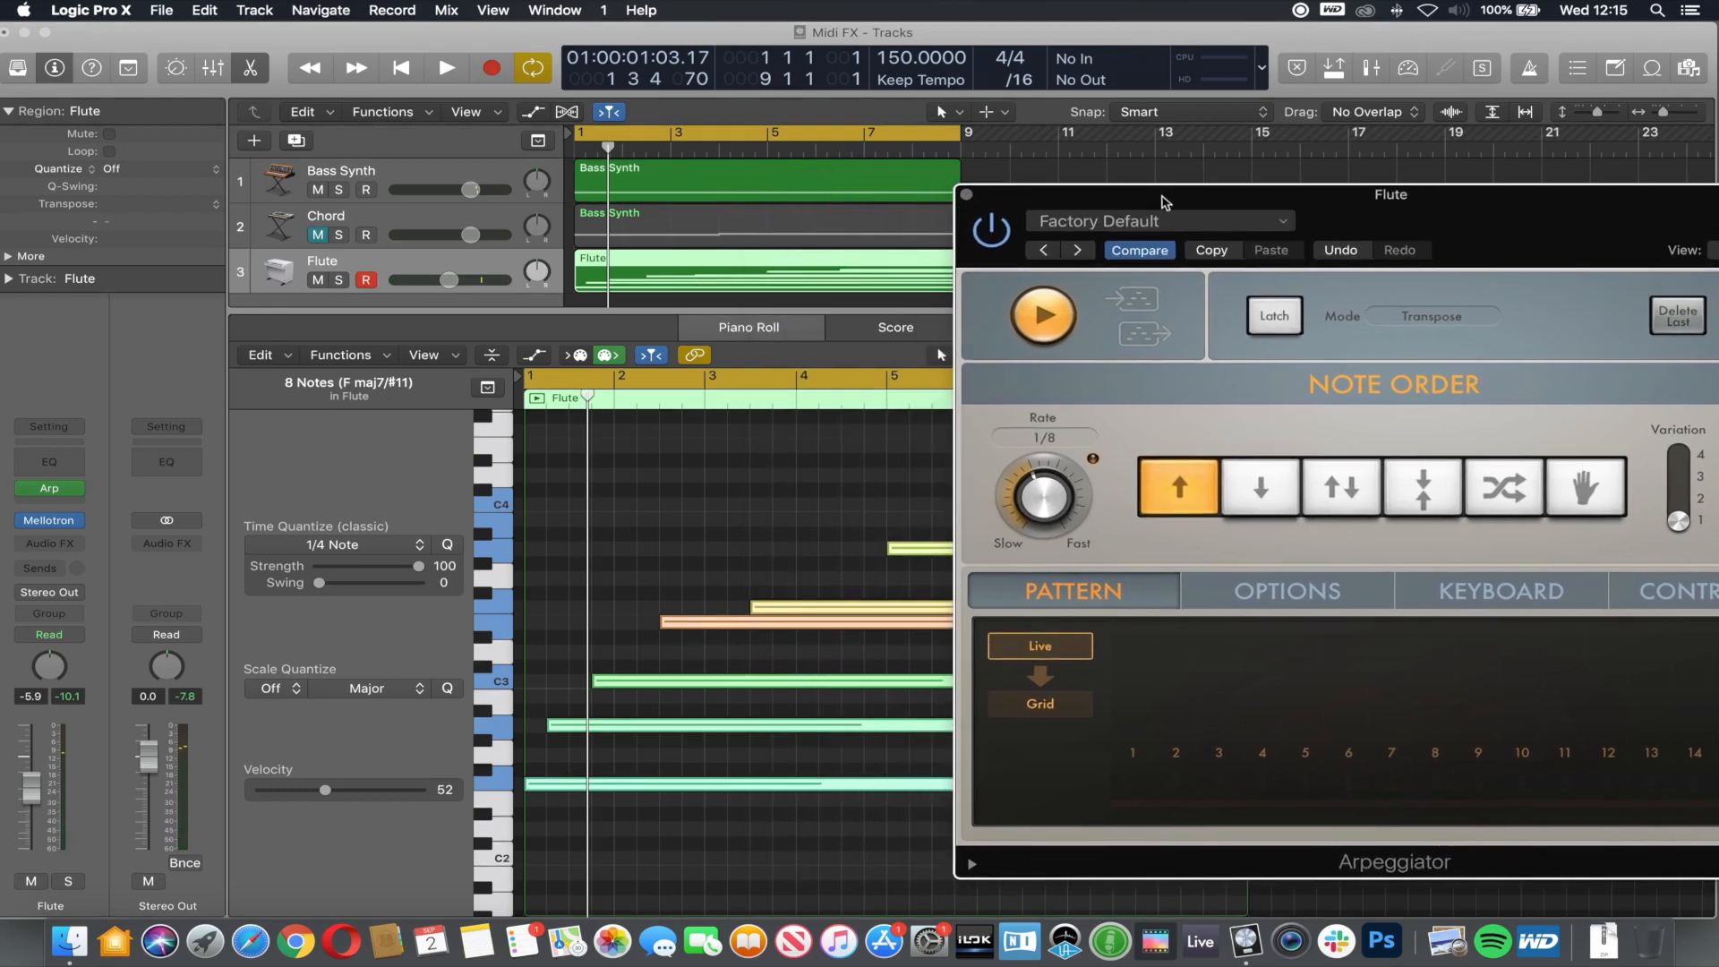
drag(1164, 201, 1161, 177)
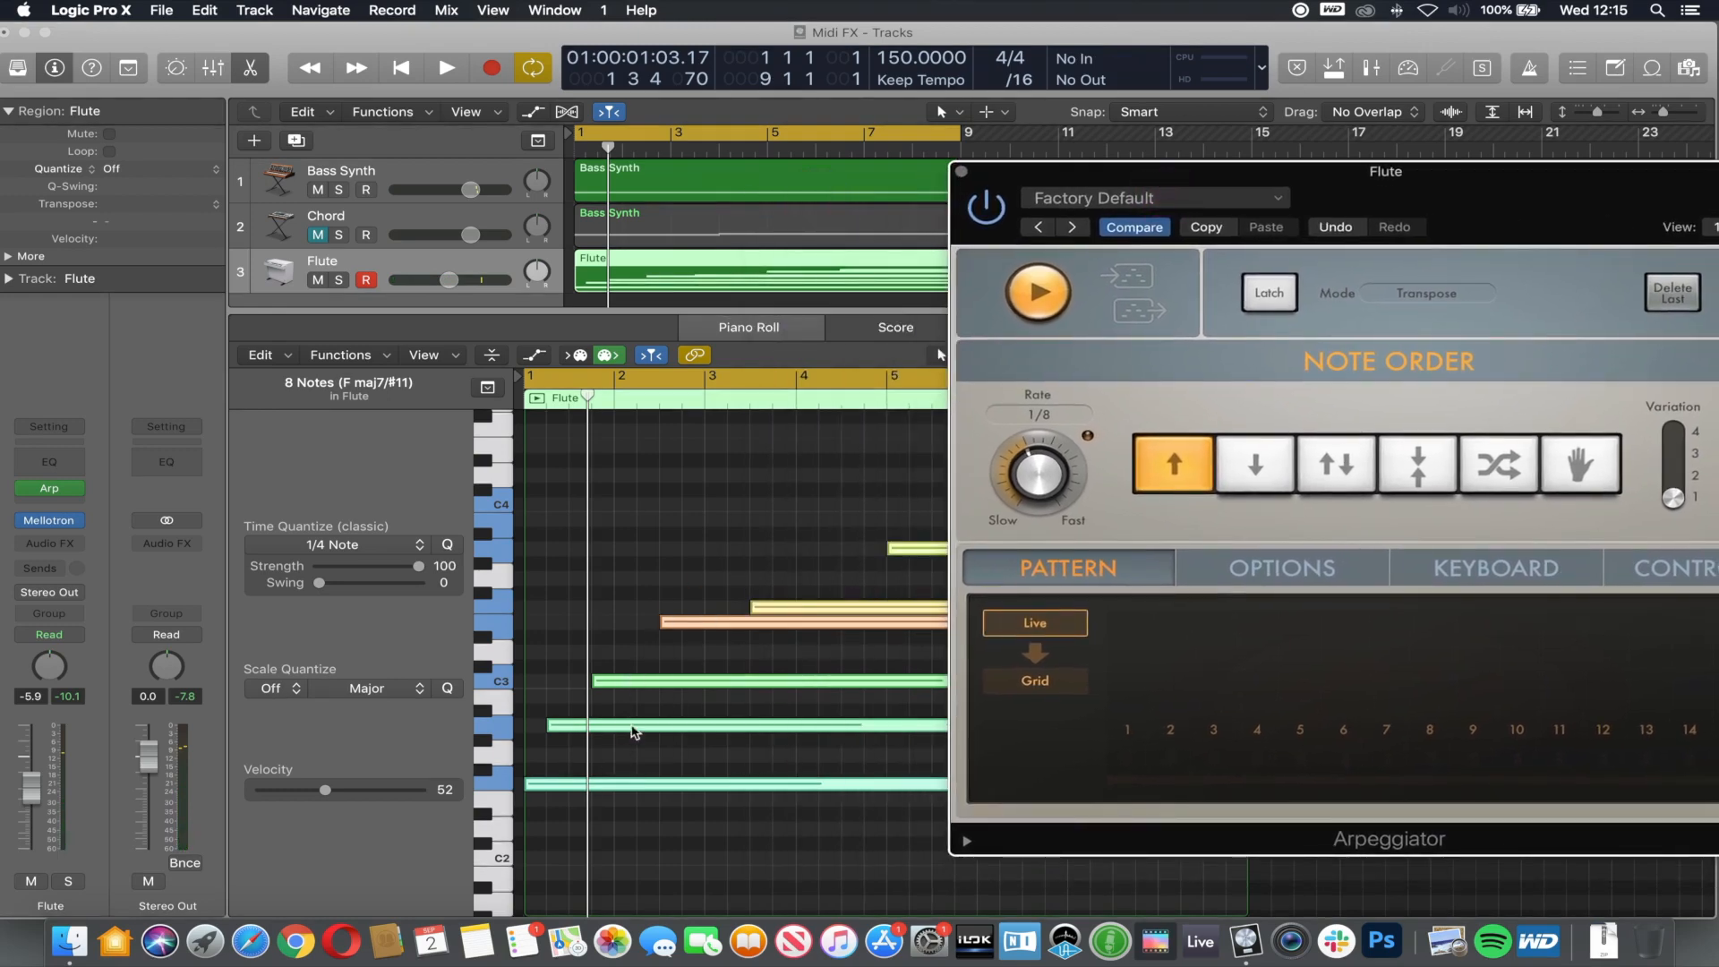
key(space)
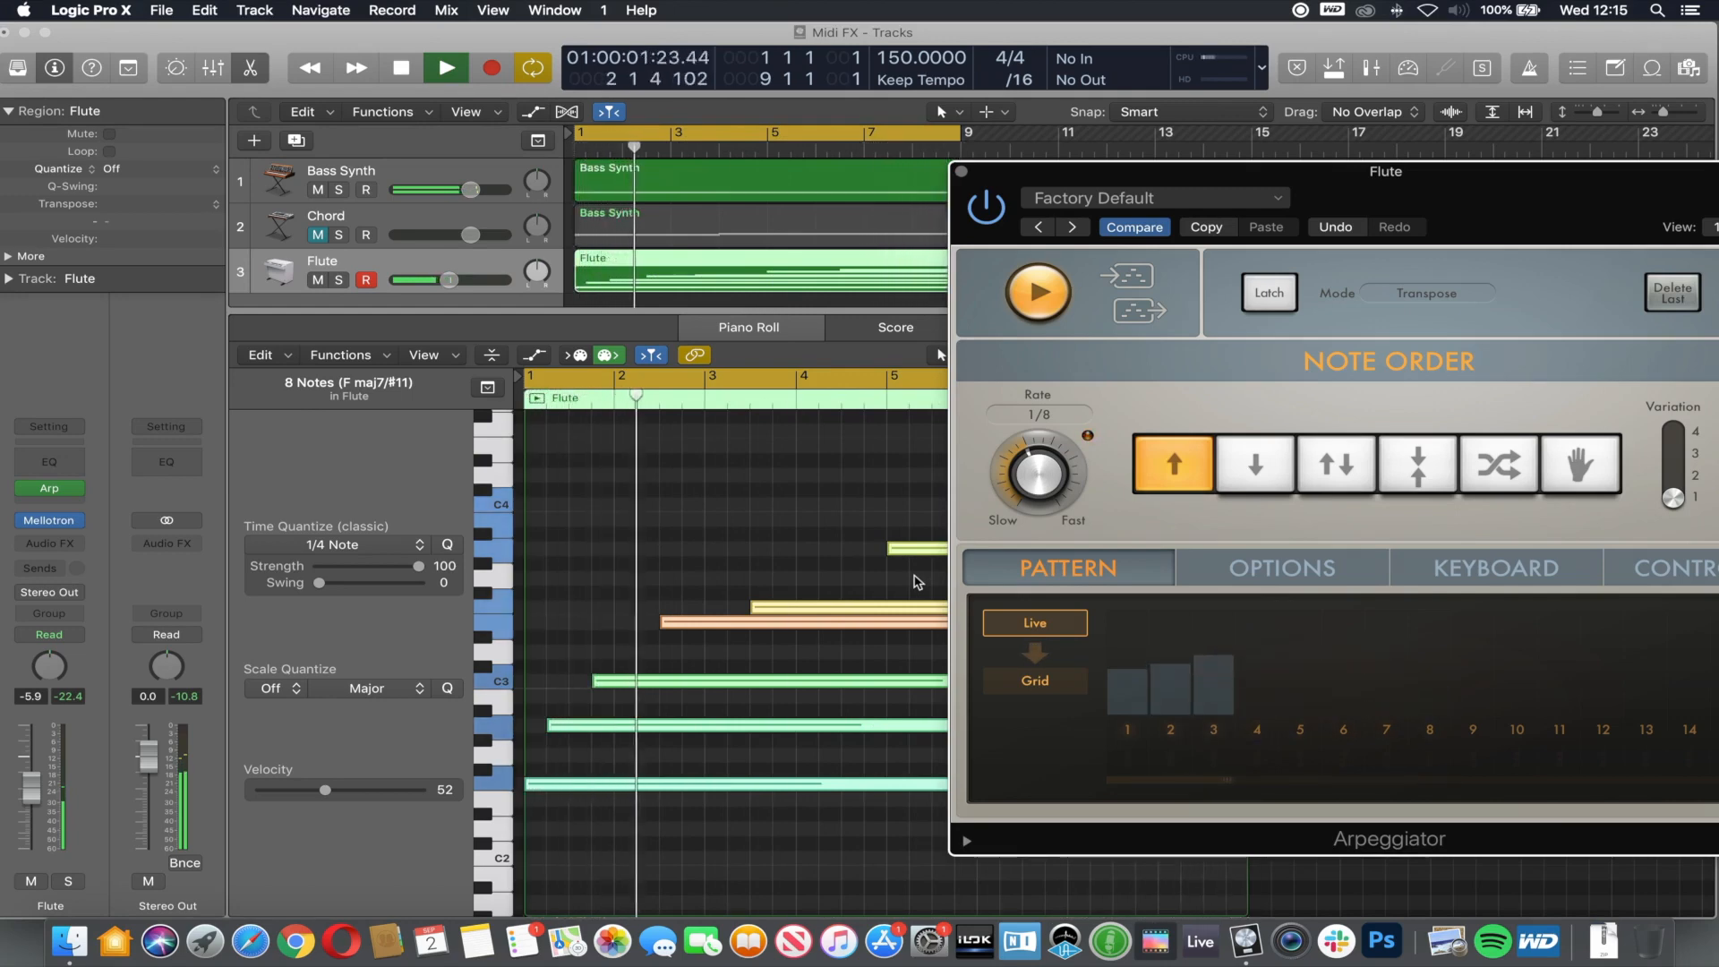
key(space)
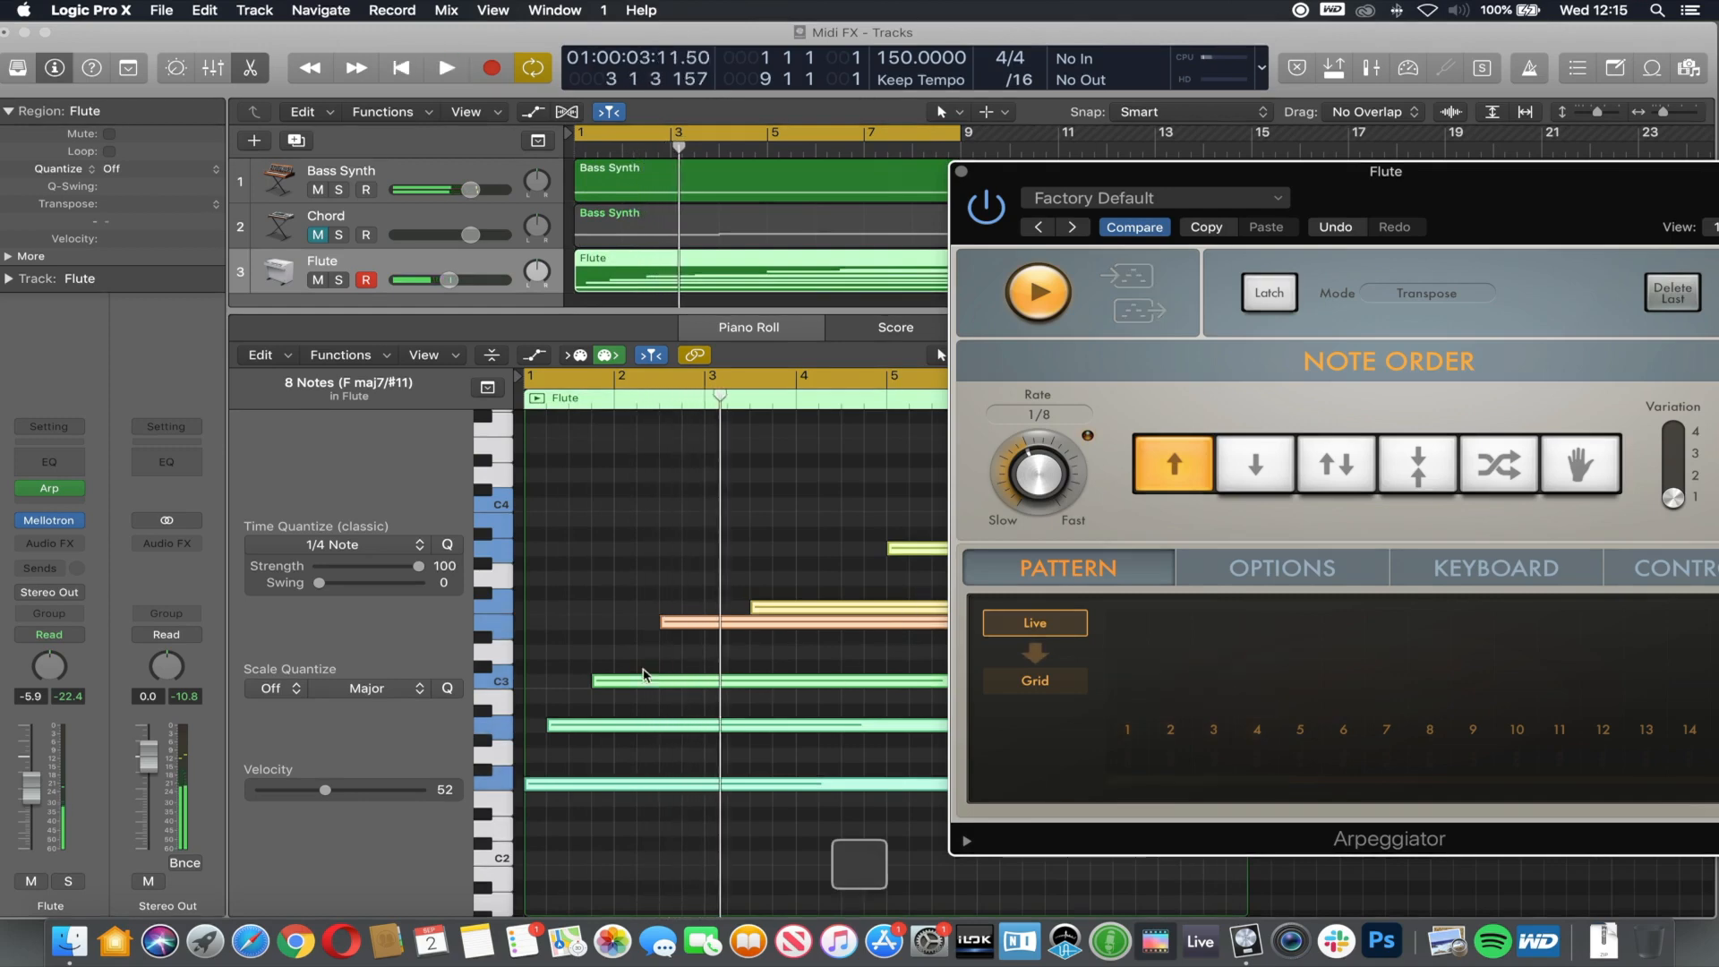
- Unmute the Chord track and play the bass, chord and flute tracks together
click(318, 234)
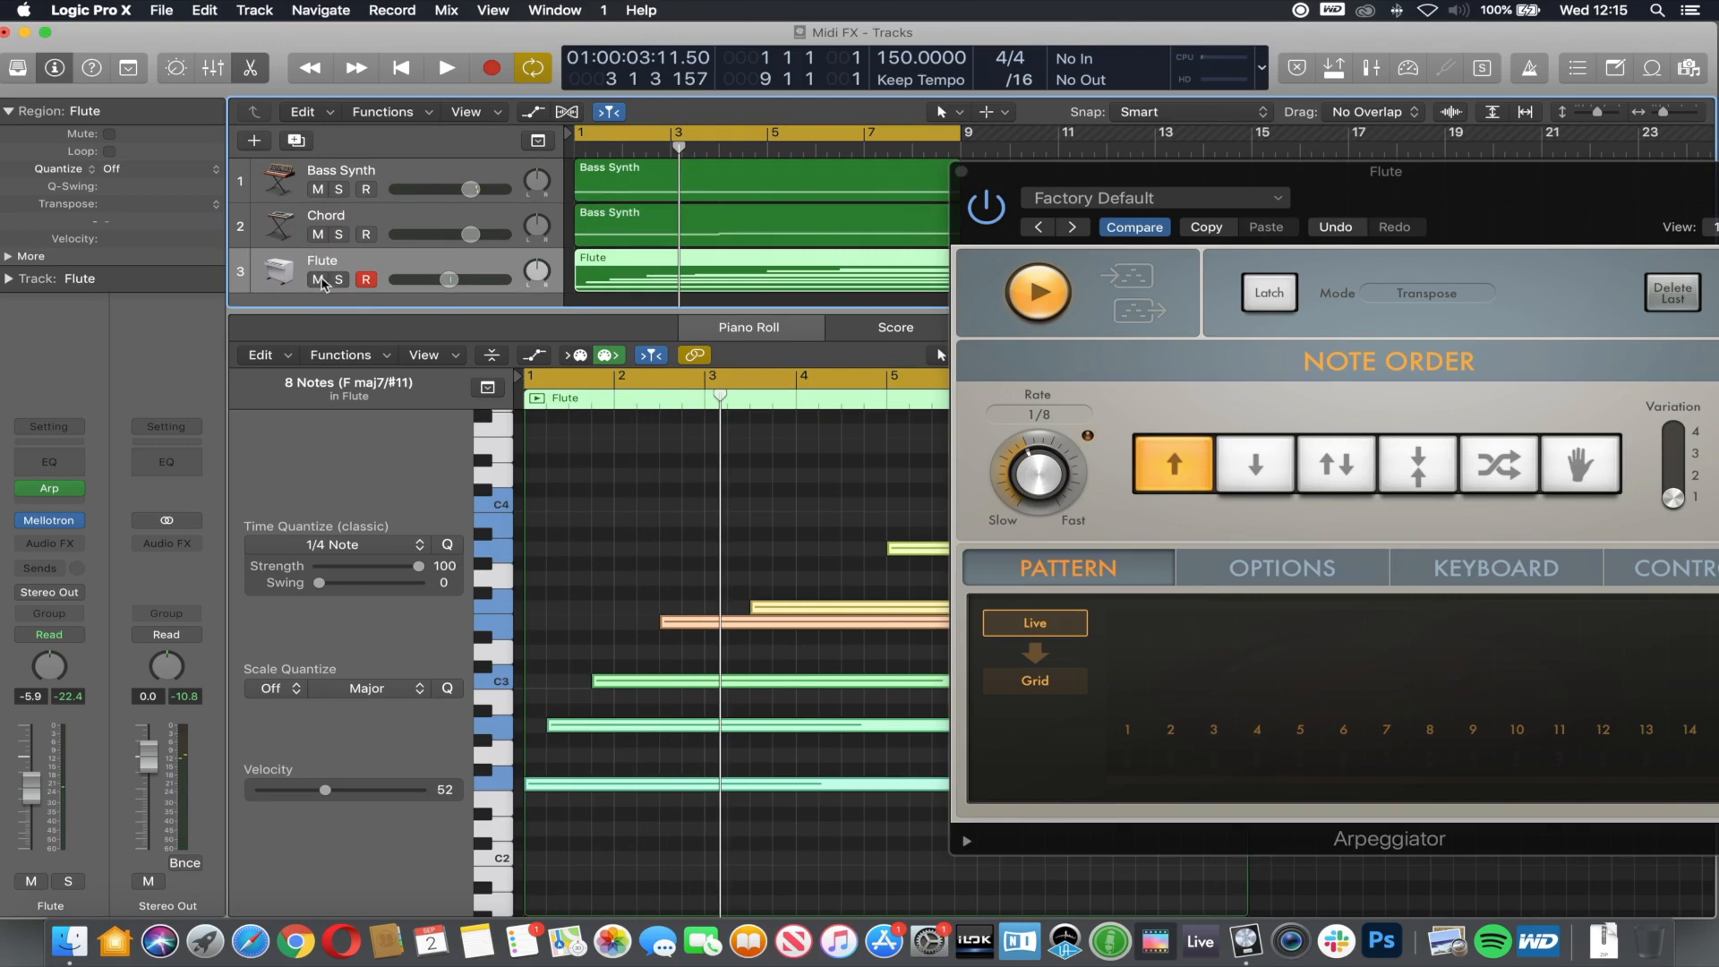
key(space)
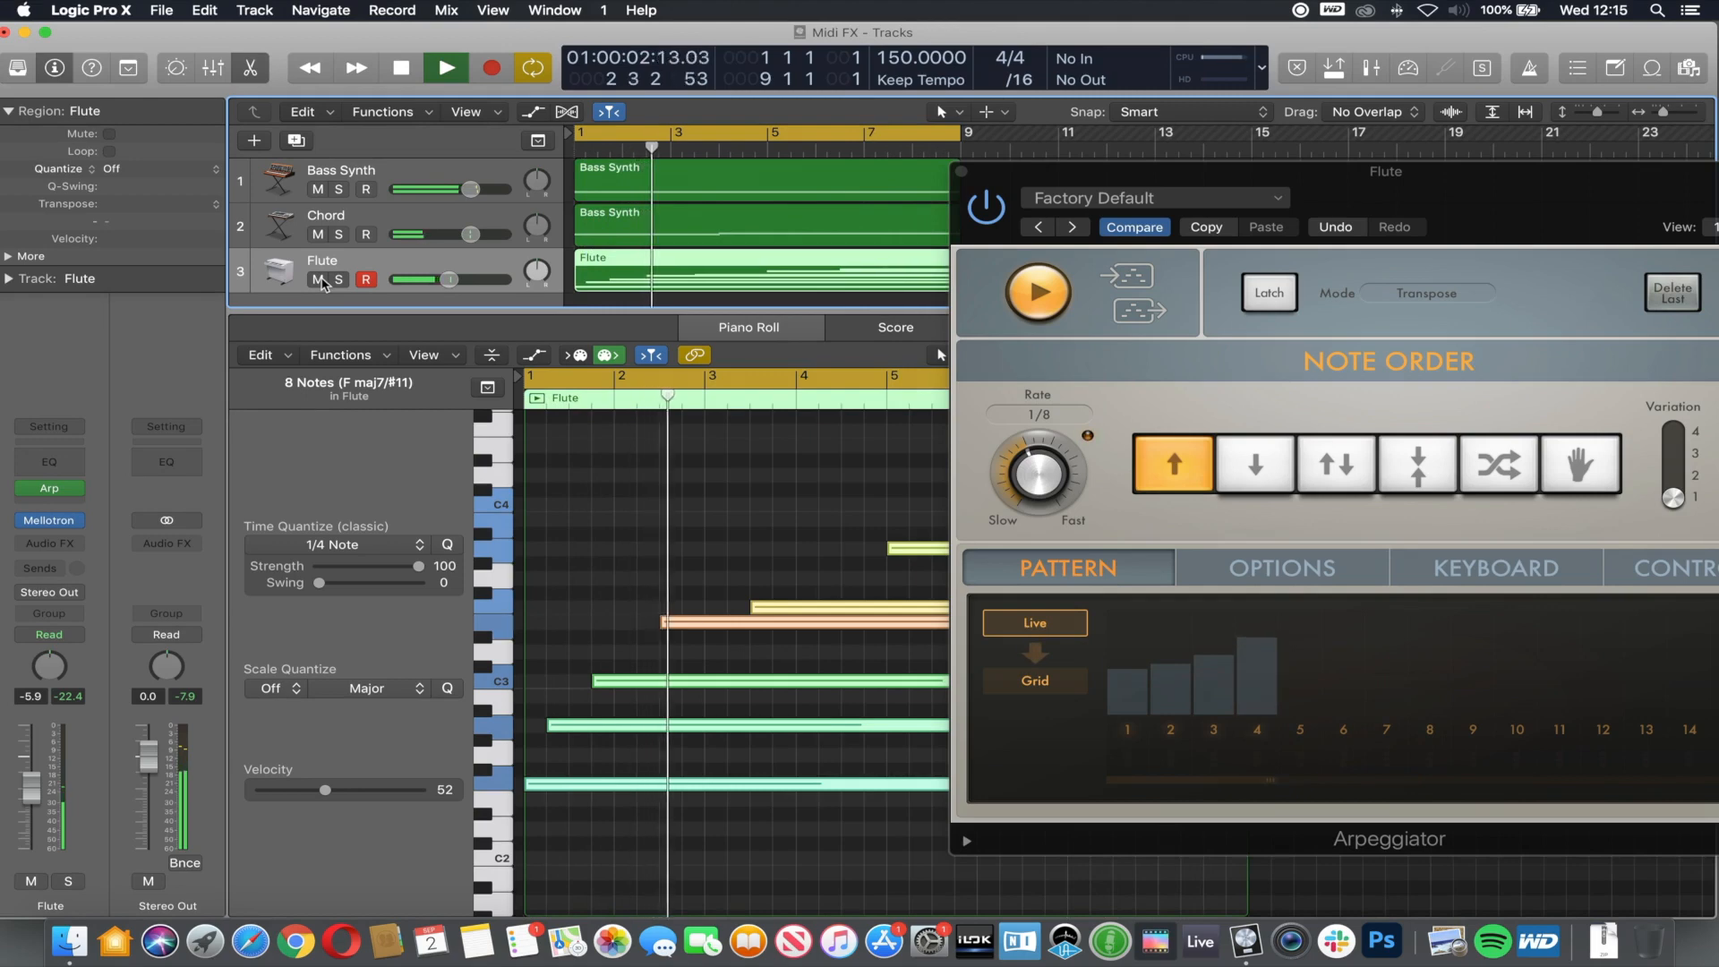
key(space)
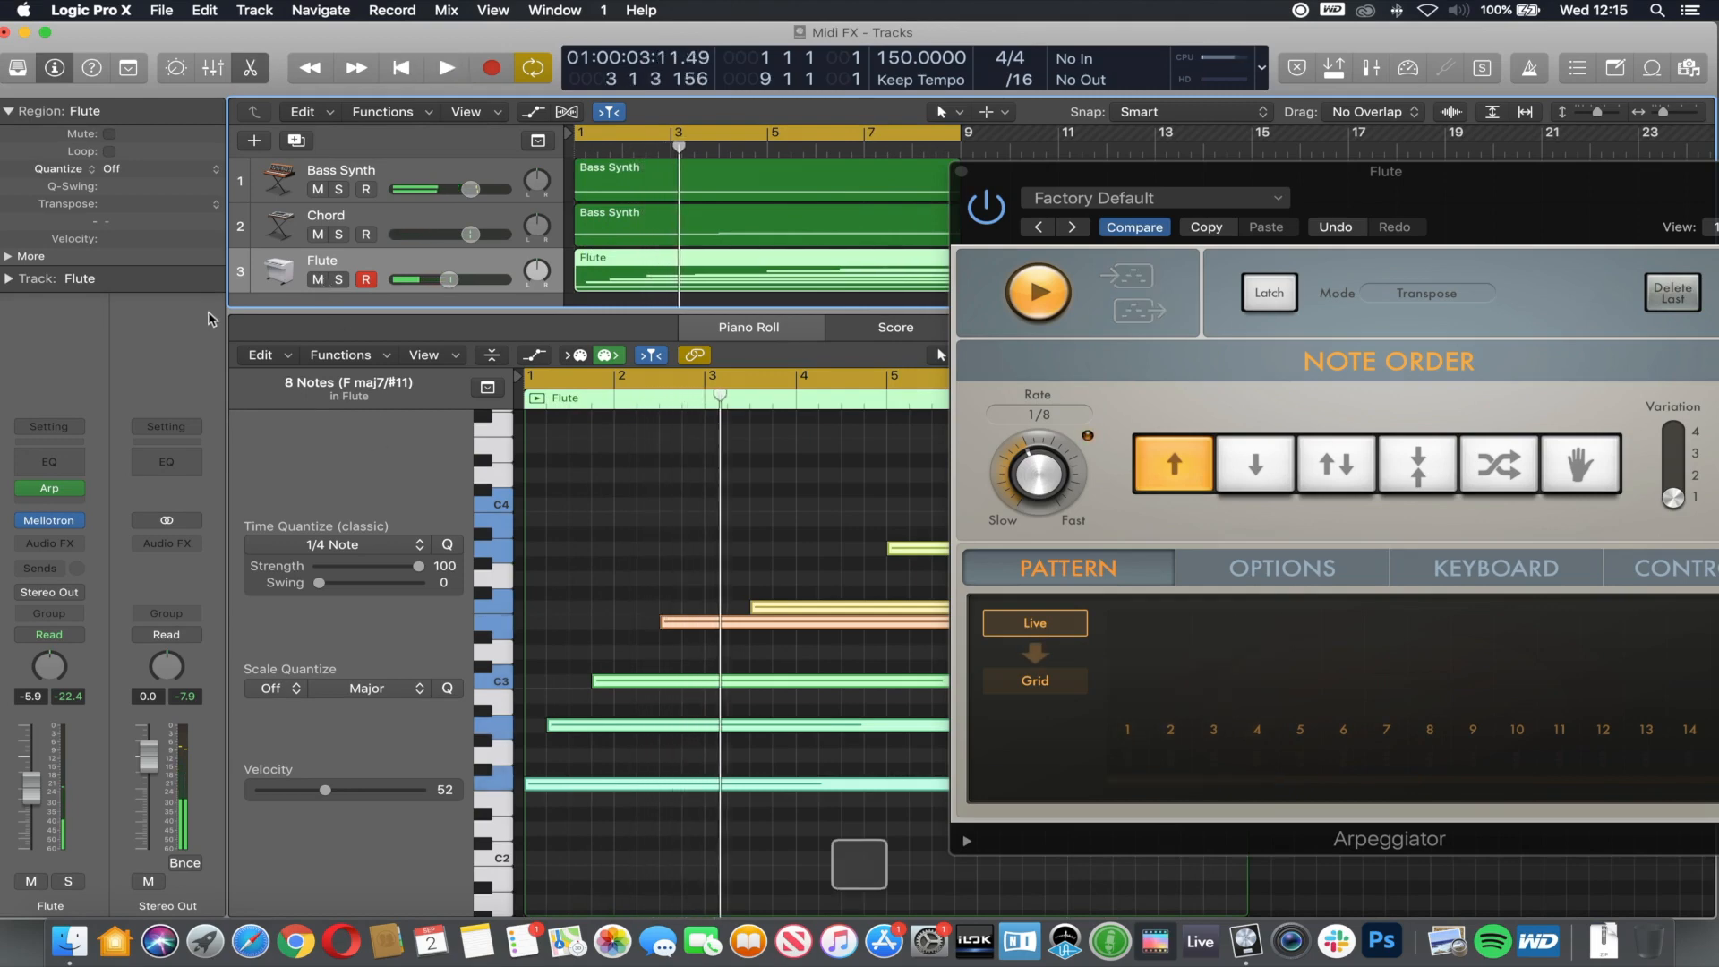
- Mute the Flute track and add an Arpeggiator after the Chord Trigger on the Chord track
click(318, 279)
click(421, 217)
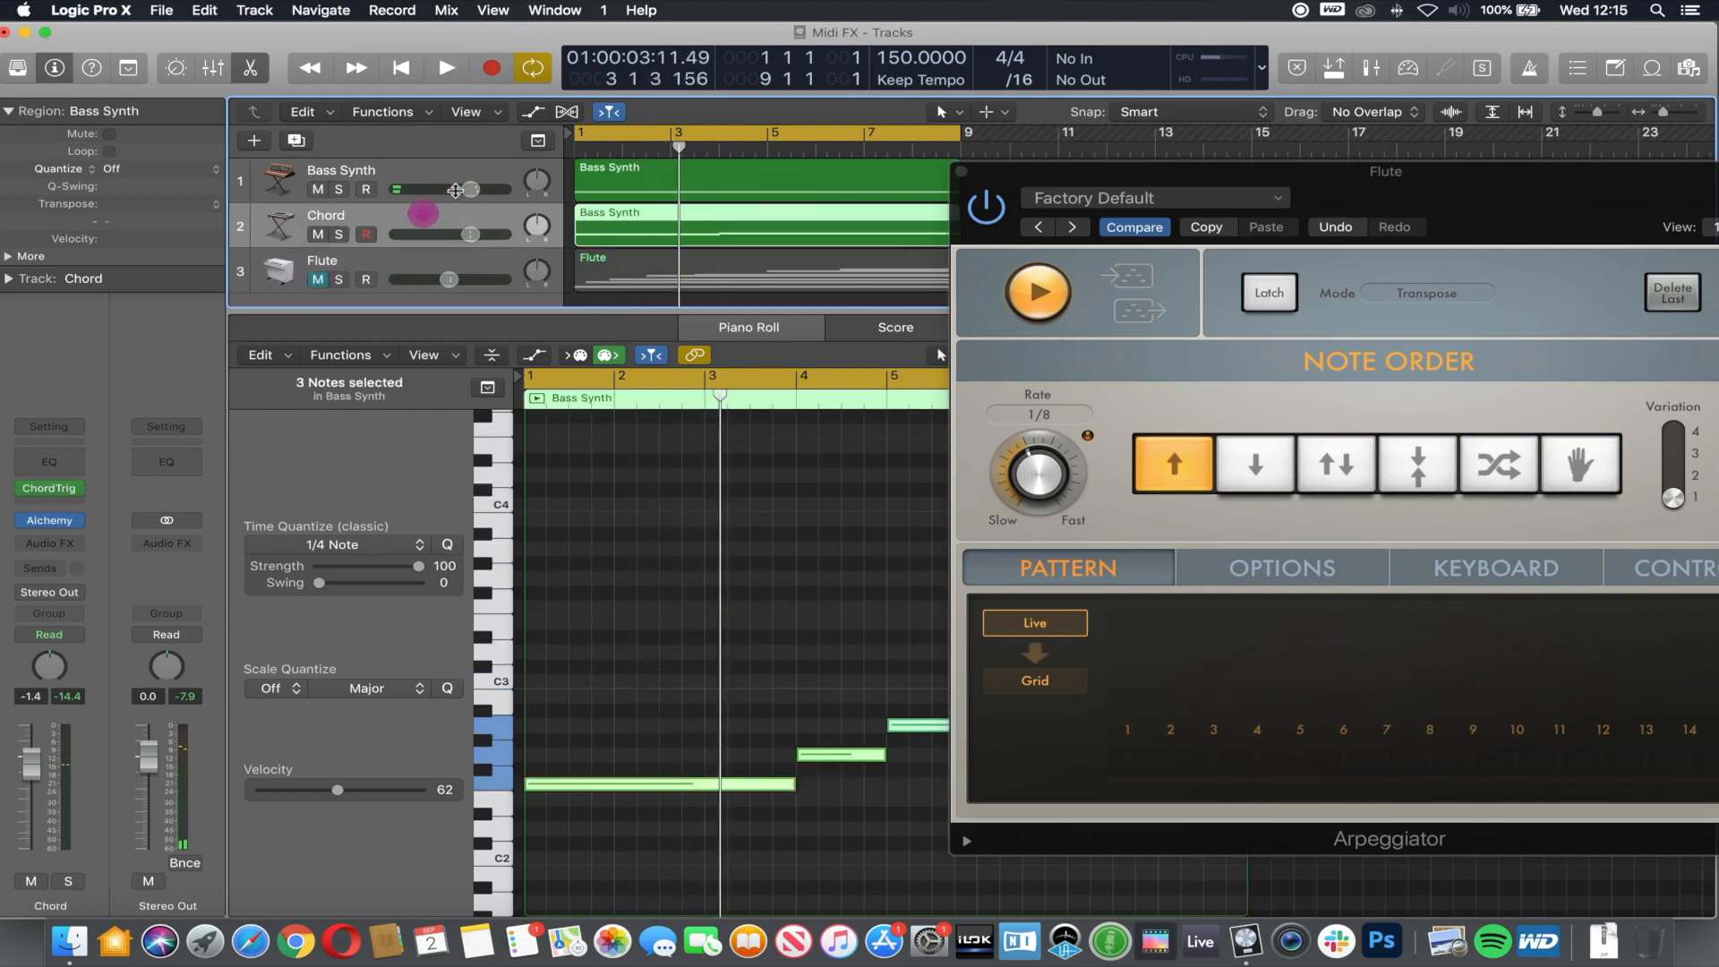
mouse_move(66, 489)
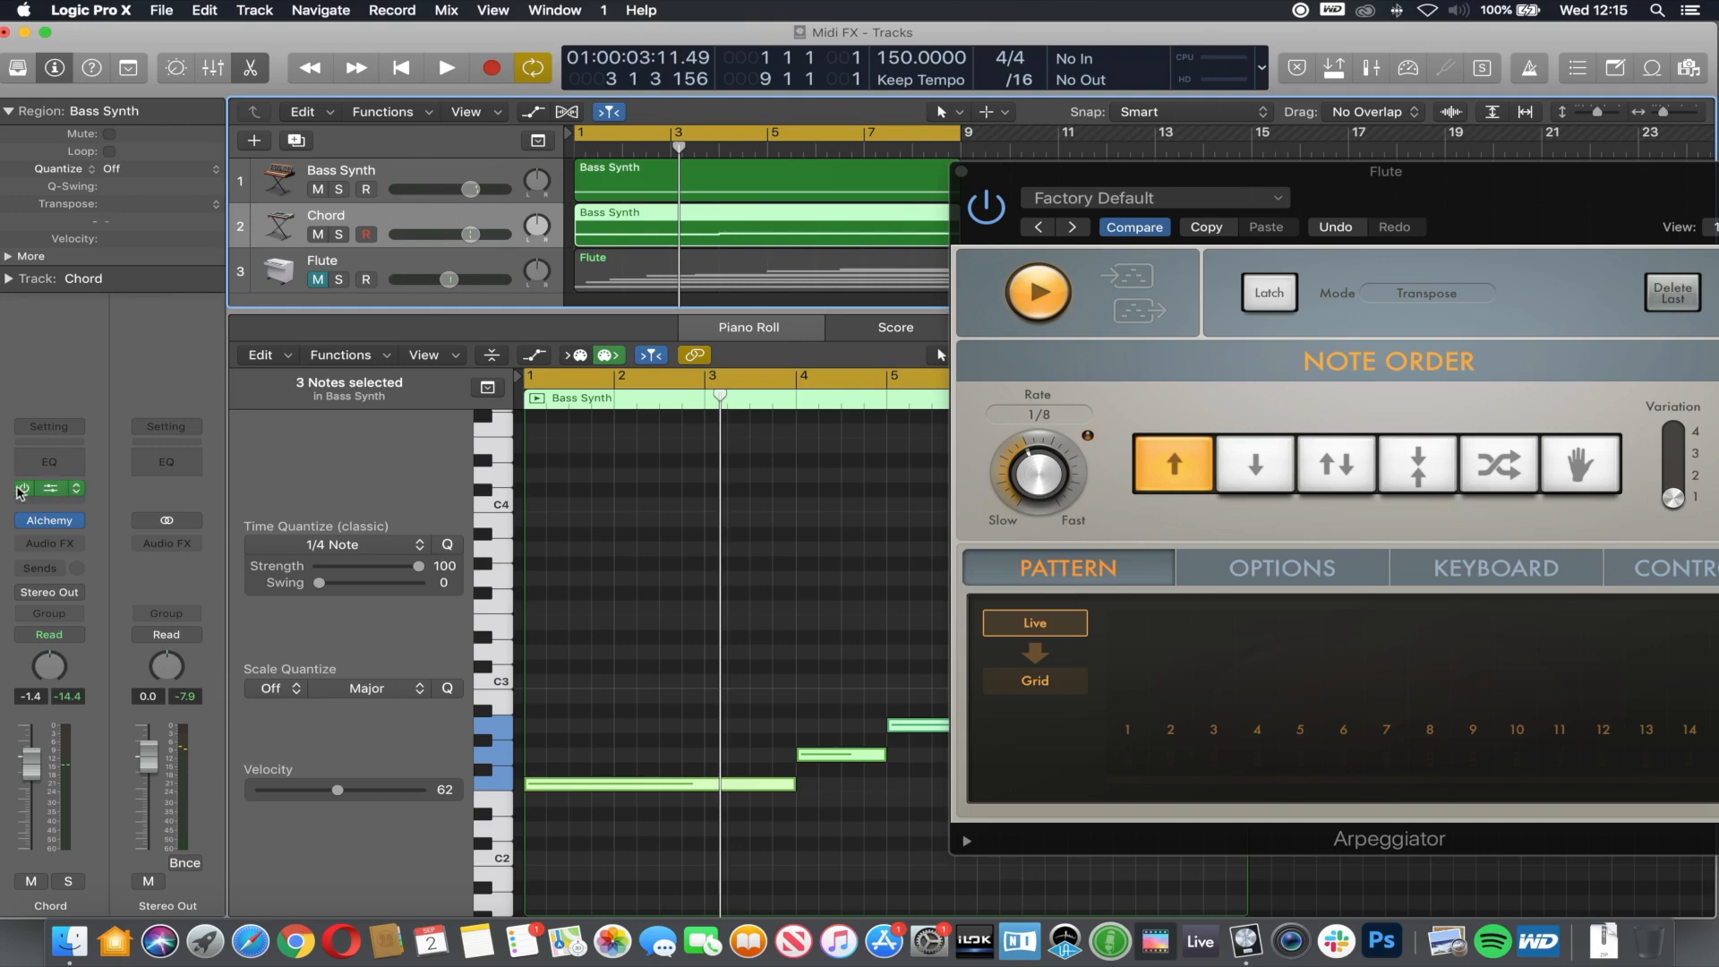
click(61, 503)
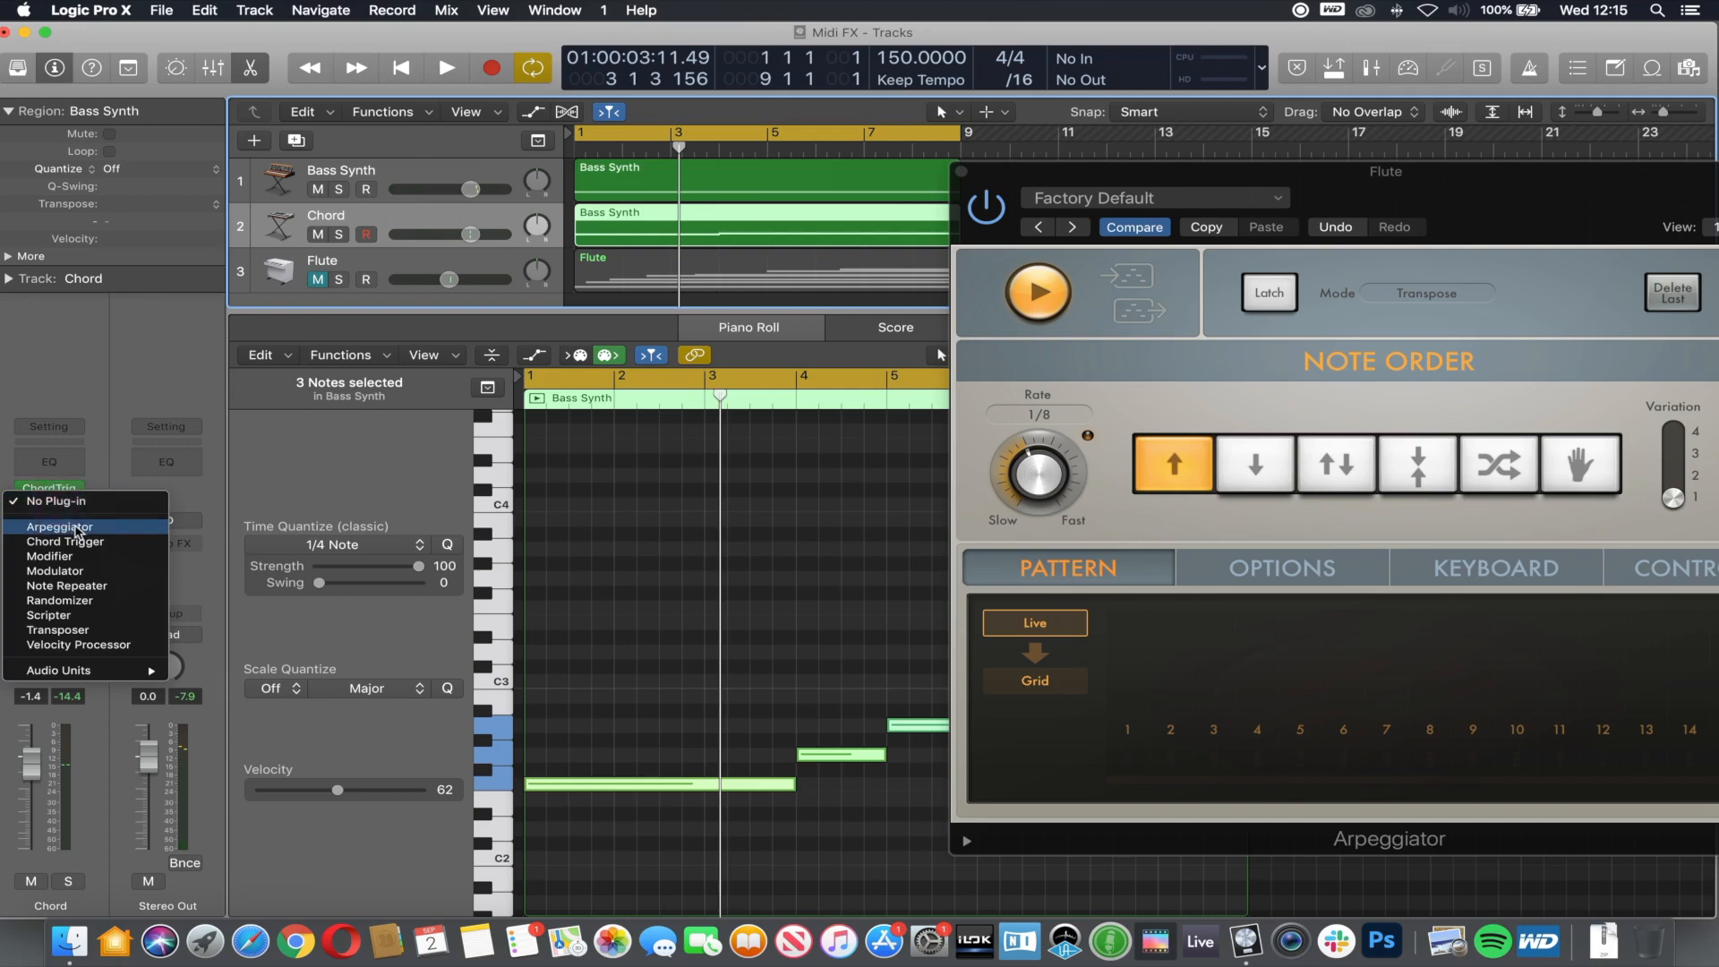
click(77, 532)
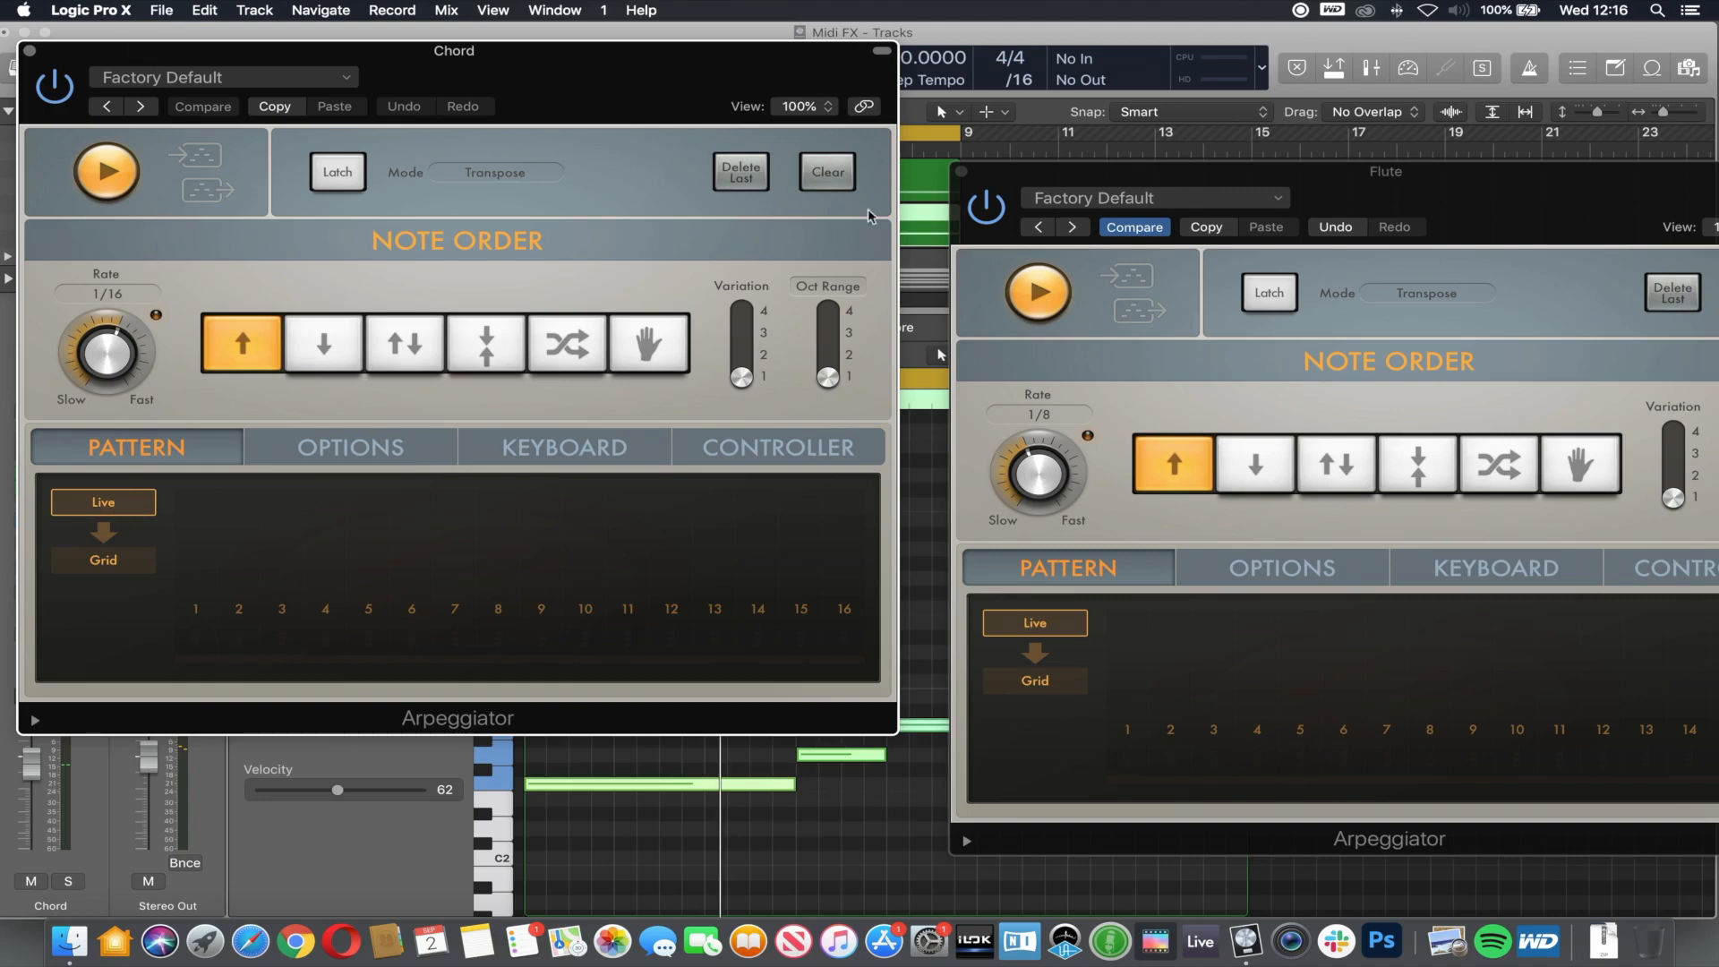
- Close both Arpeggiator windows, and open the Chord track's Chord Trigger window scaled down to 79%
click(958, 171)
drag(898, 193, 1308, 78)
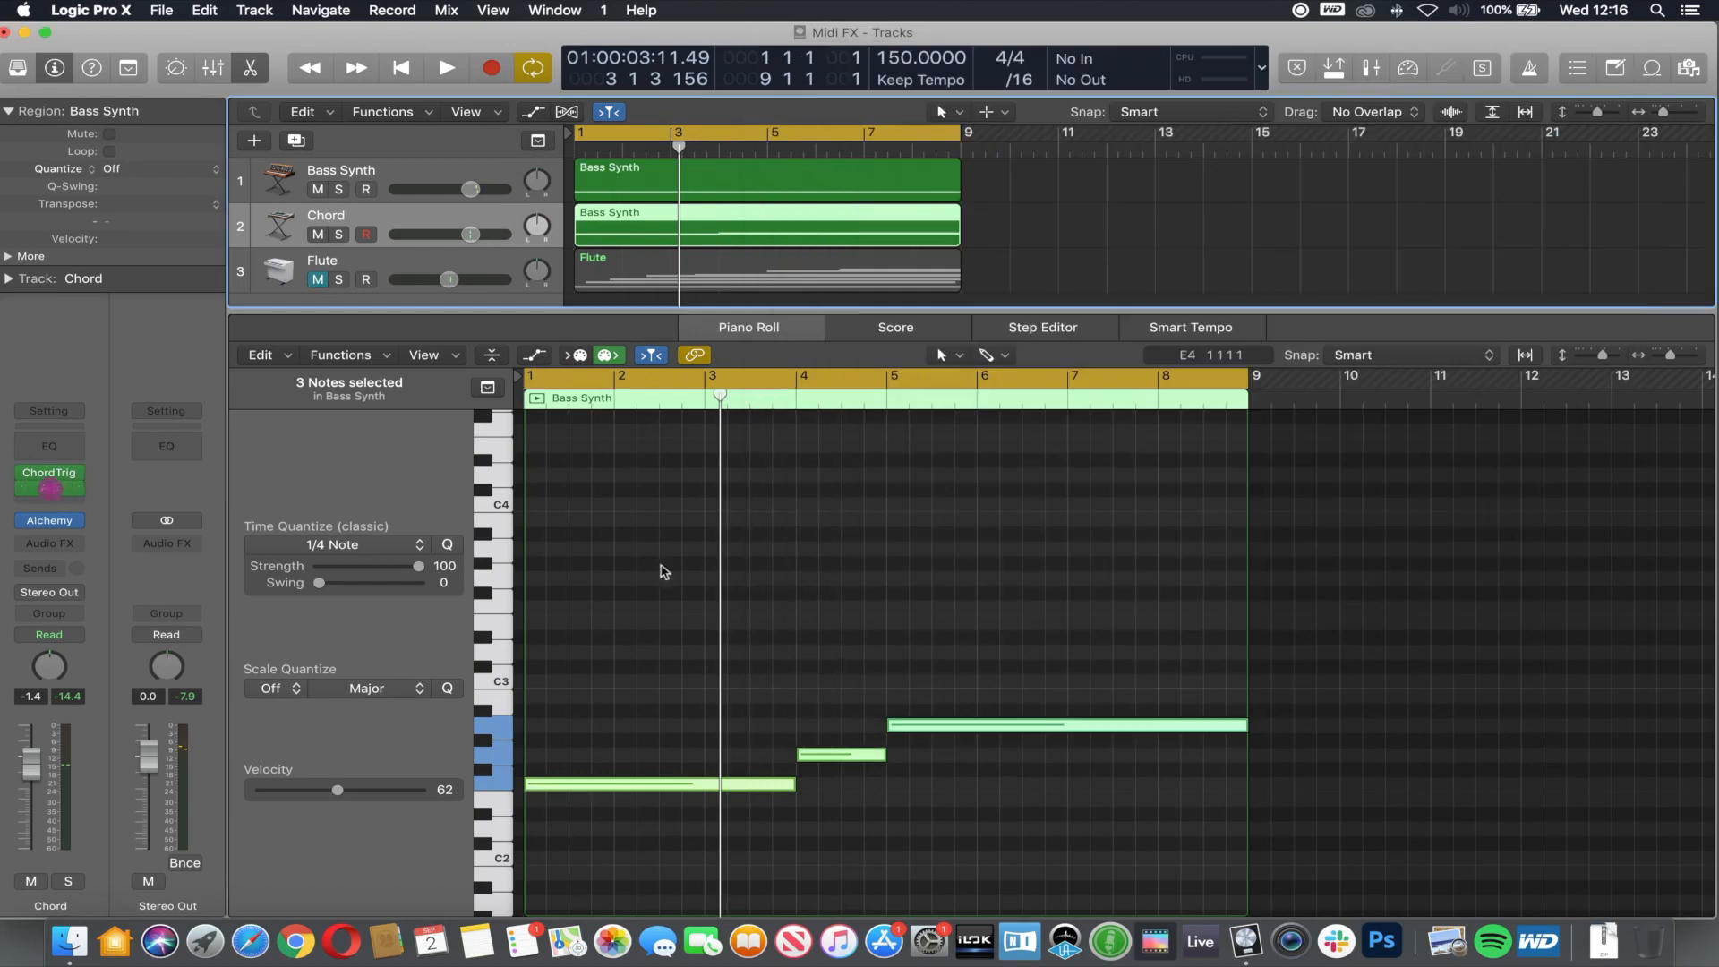
click(45, 484)
click(42, 482)
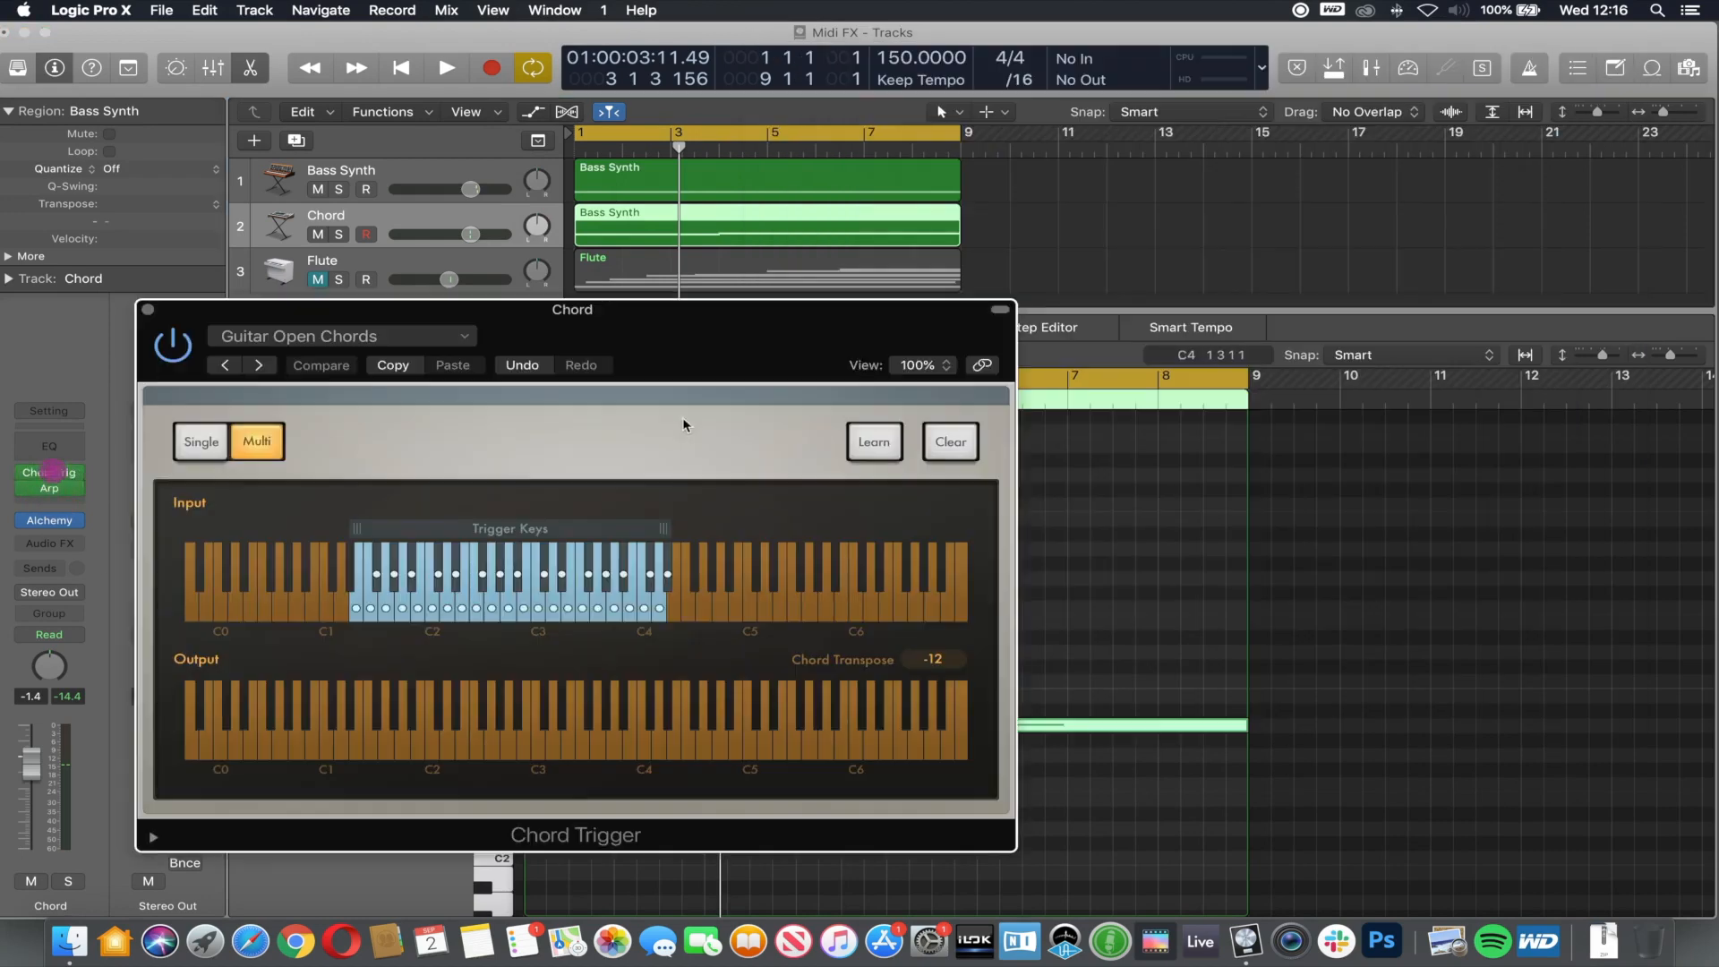
drag(752, 338, 791, 75)
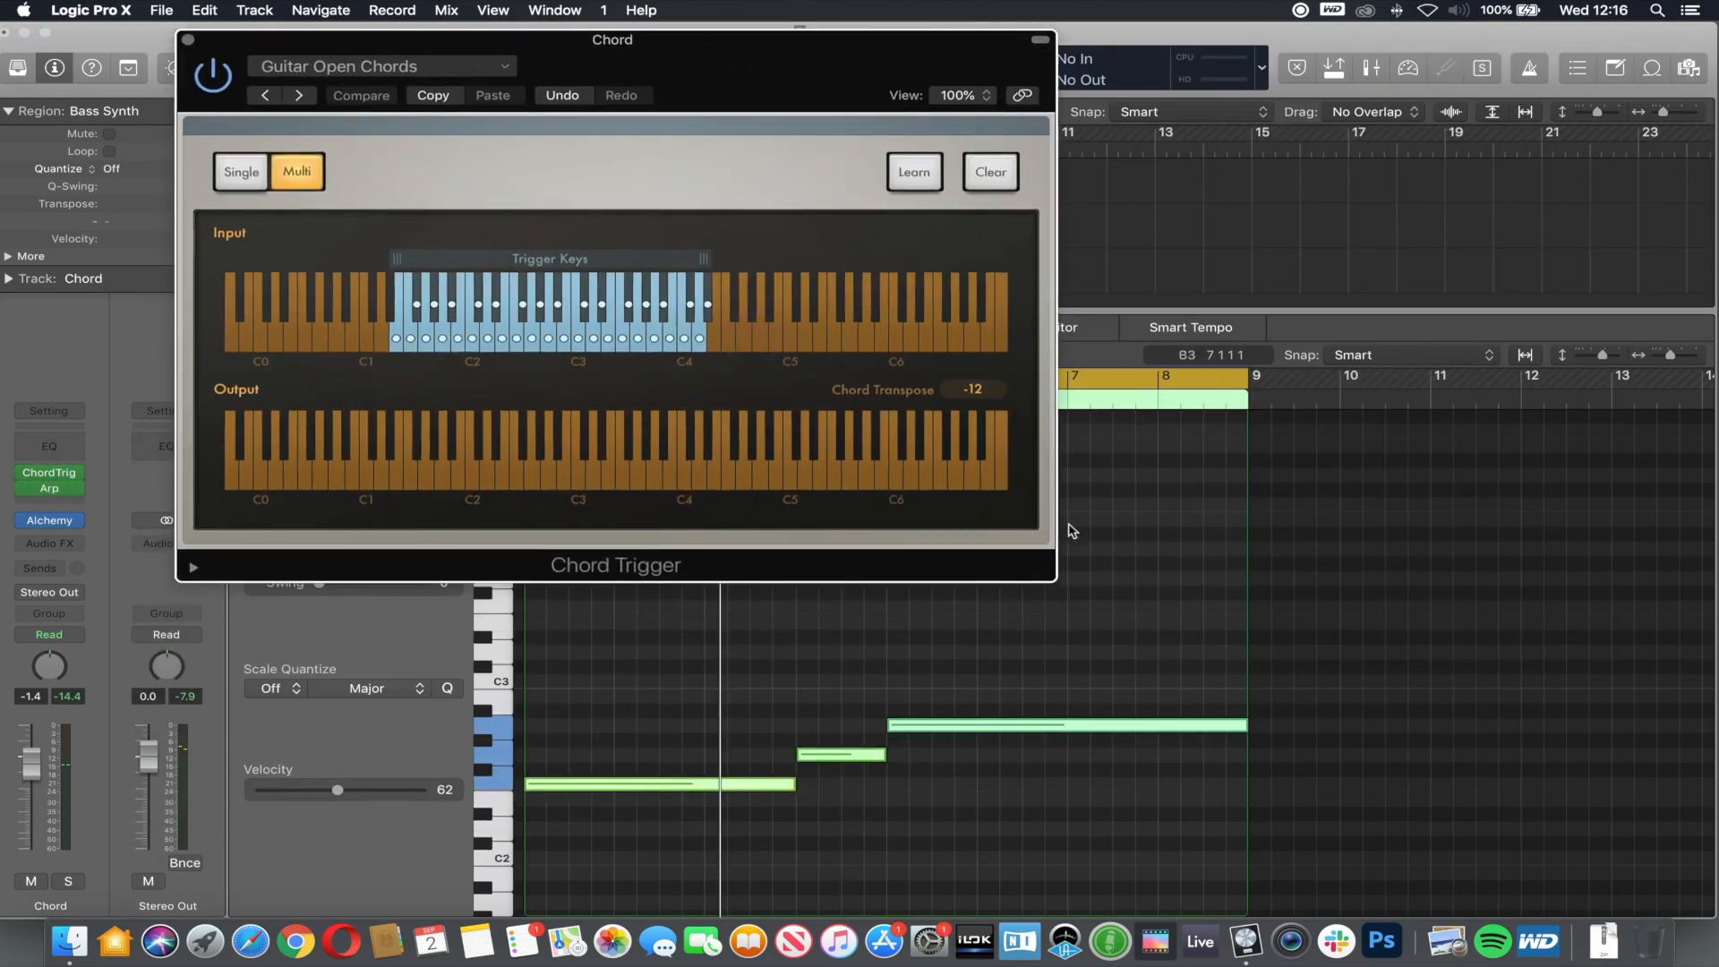
drag(1051, 577, 844, 372)
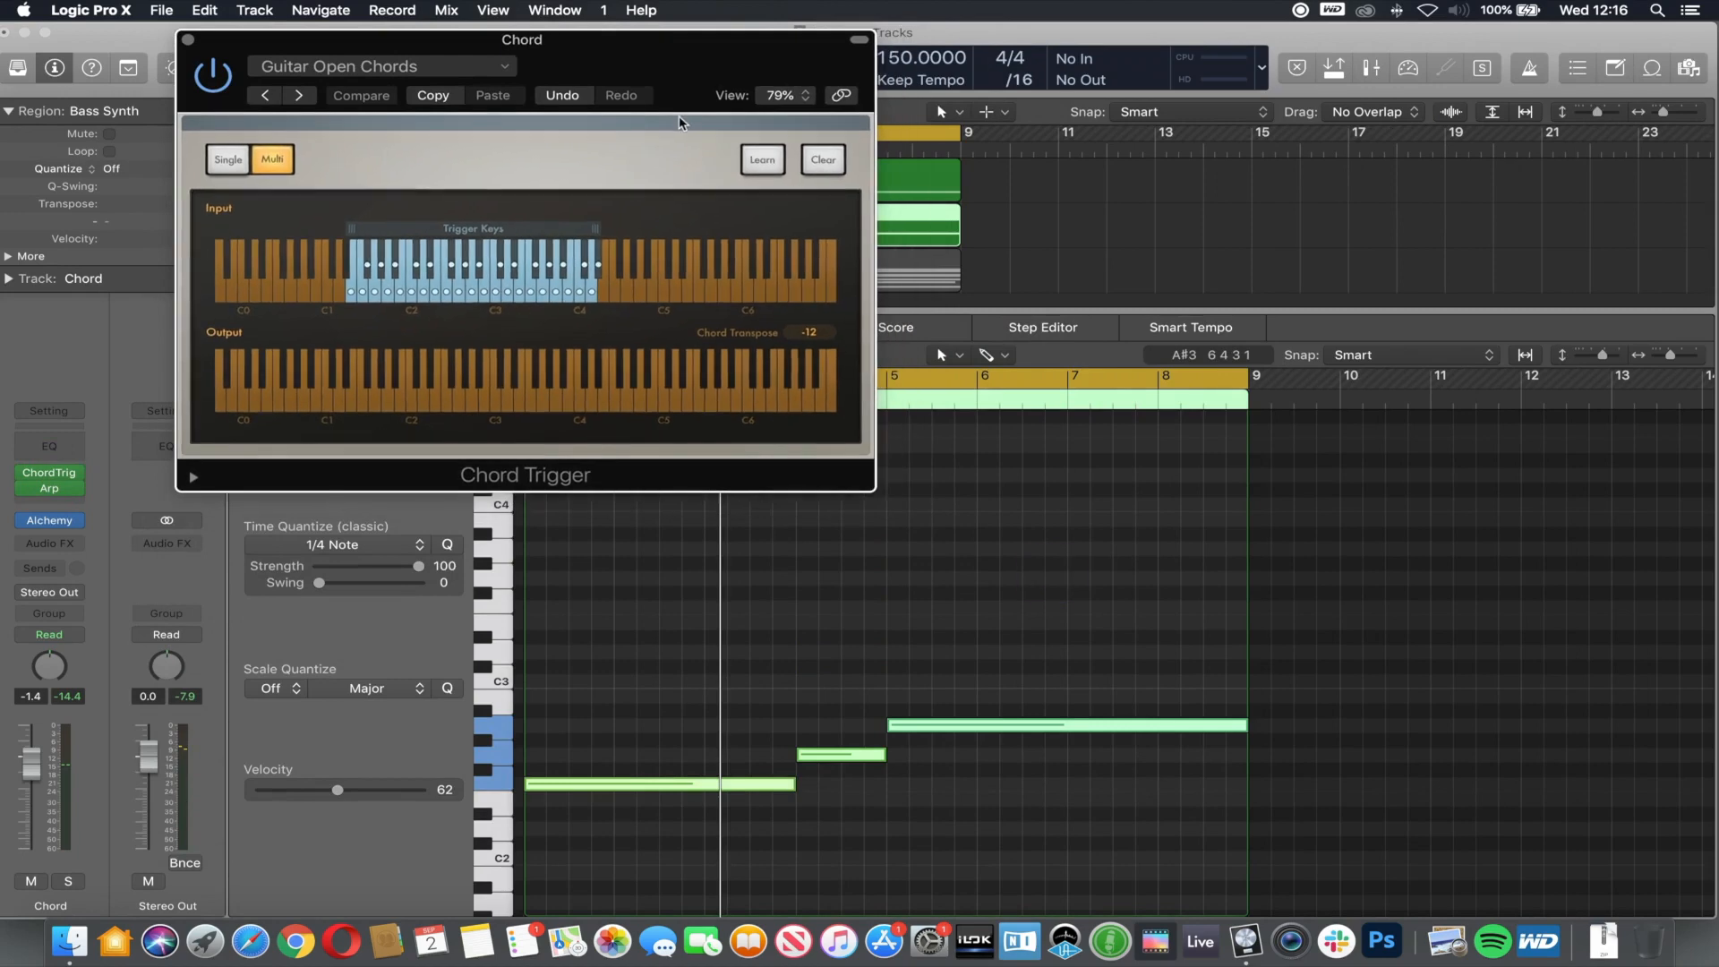
drag(627, 59, 1032, 80)
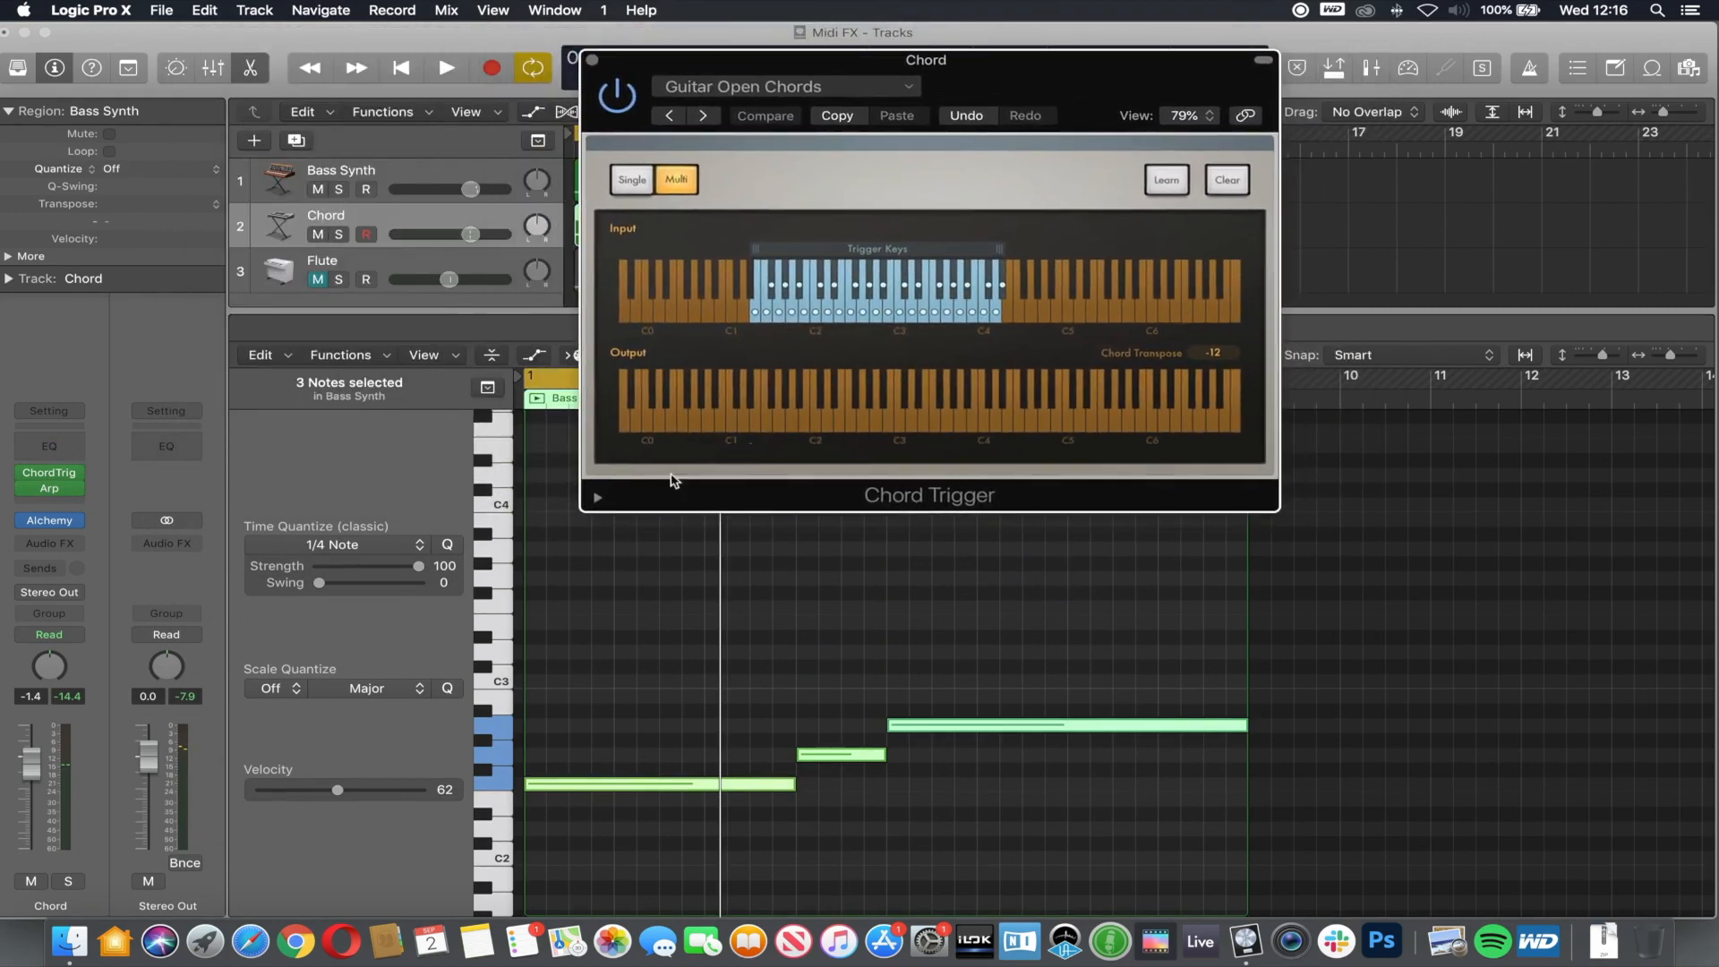
- Reopen the Chord track's Arpeggiator window, scale it to 74%, and arrange it alongside the Chord Trigger window
click(50, 483)
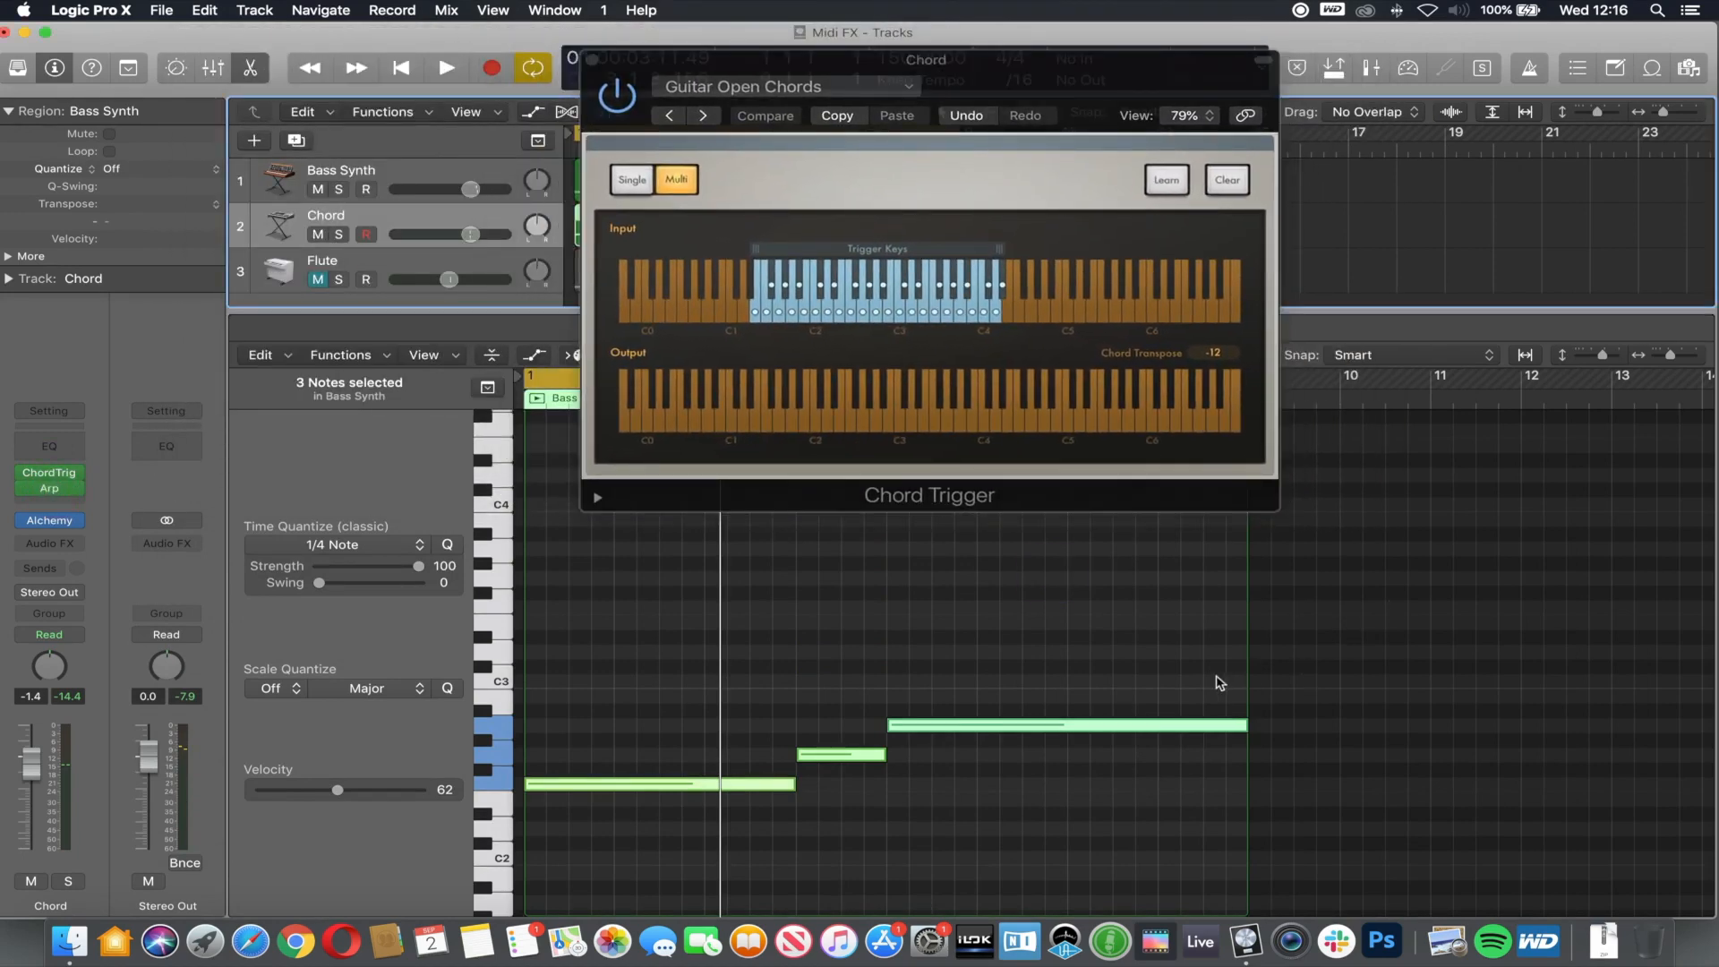
click(49, 487)
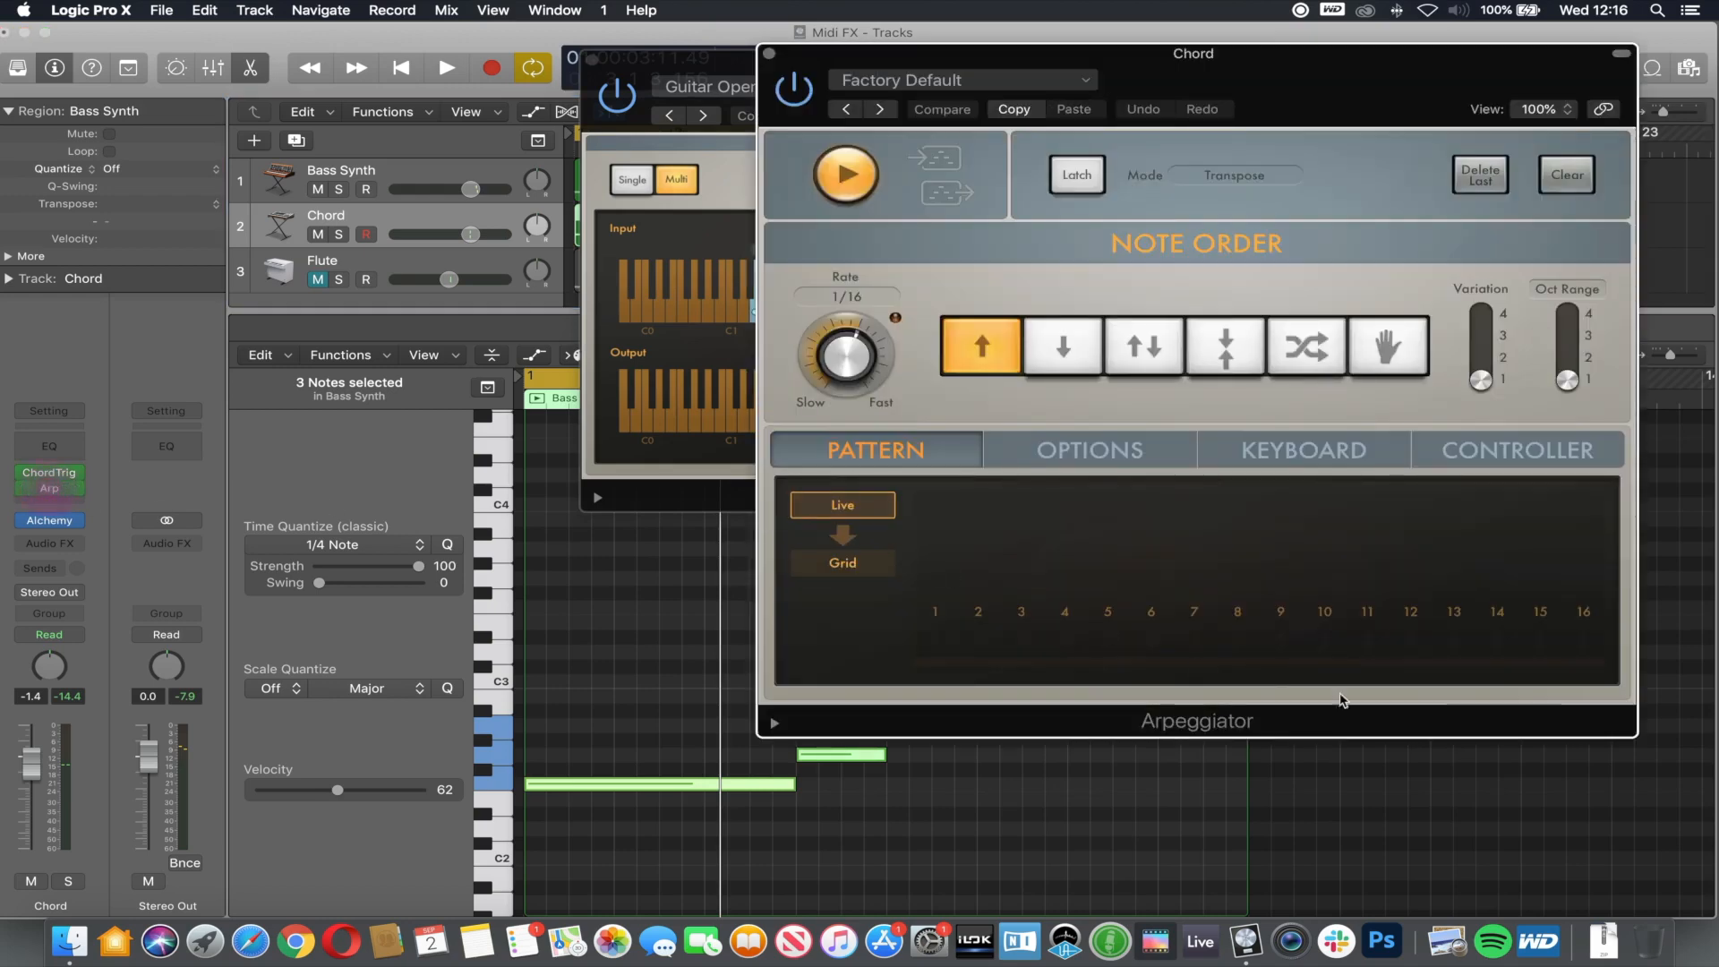
drag(1624, 728, 1349, 582)
drag(1158, 64, 1442, 368)
drag(1065, 61, 978, 7)
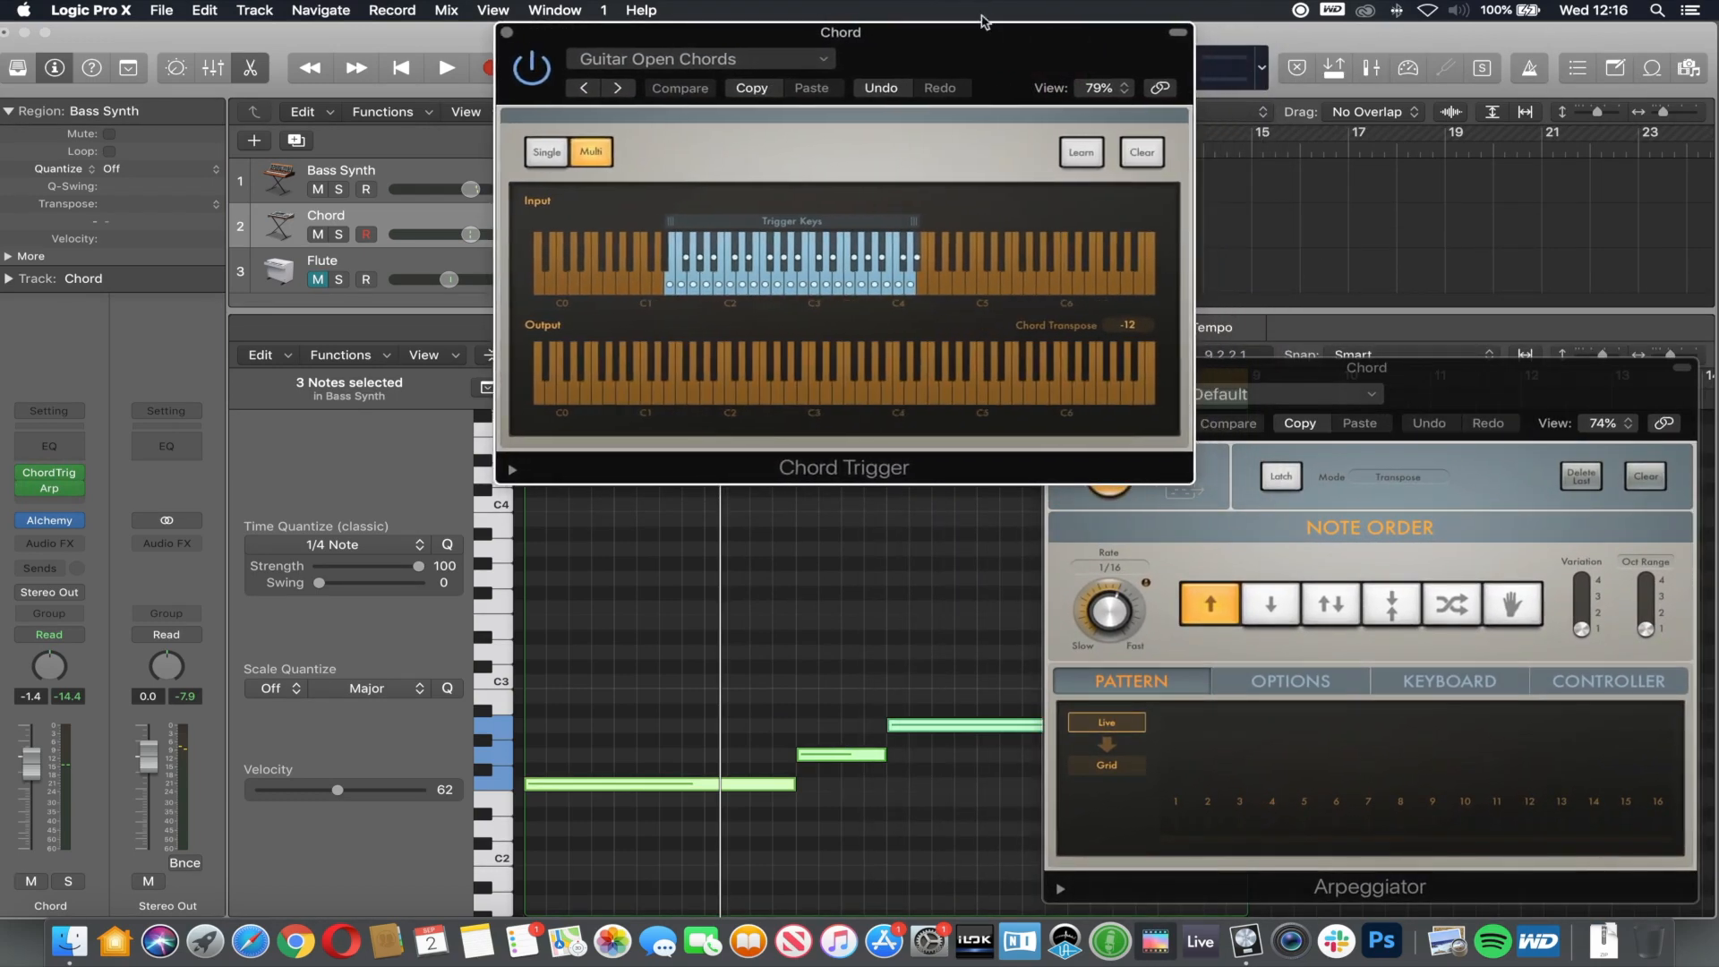
- Audition the Chord track with Chord Trigger and Arpeggiator bypassed, each enabled alone, and both enabled
mouse_move(23, 477)
click(24, 474)
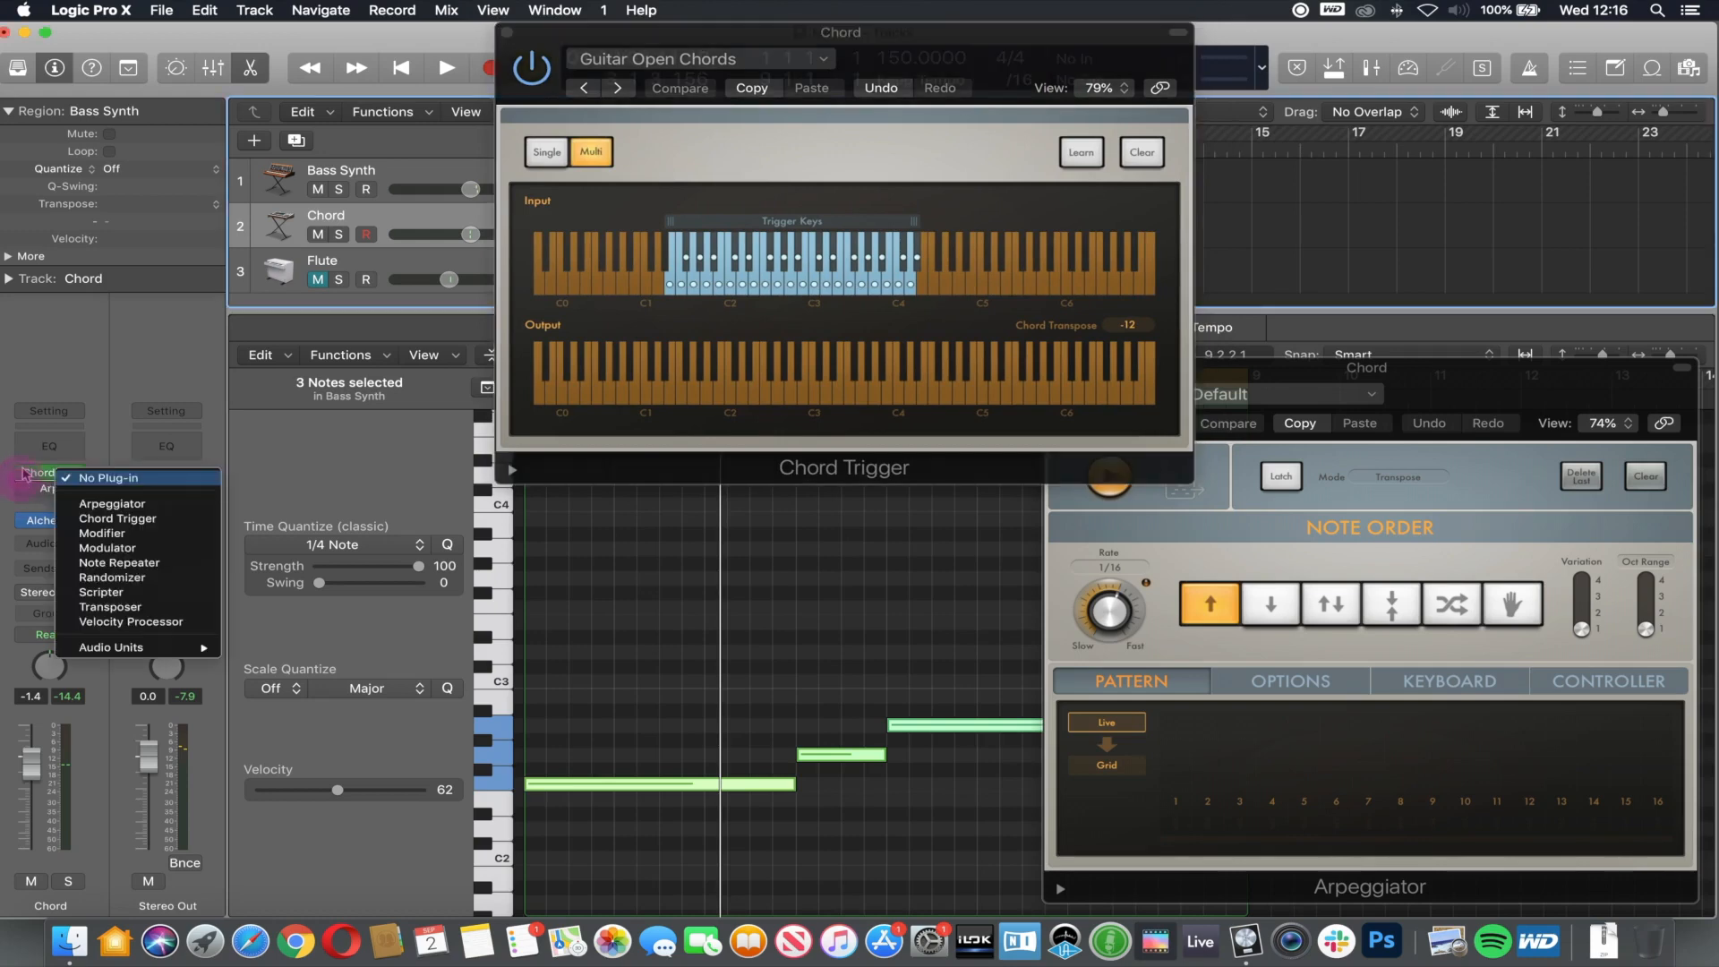
click(24, 475)
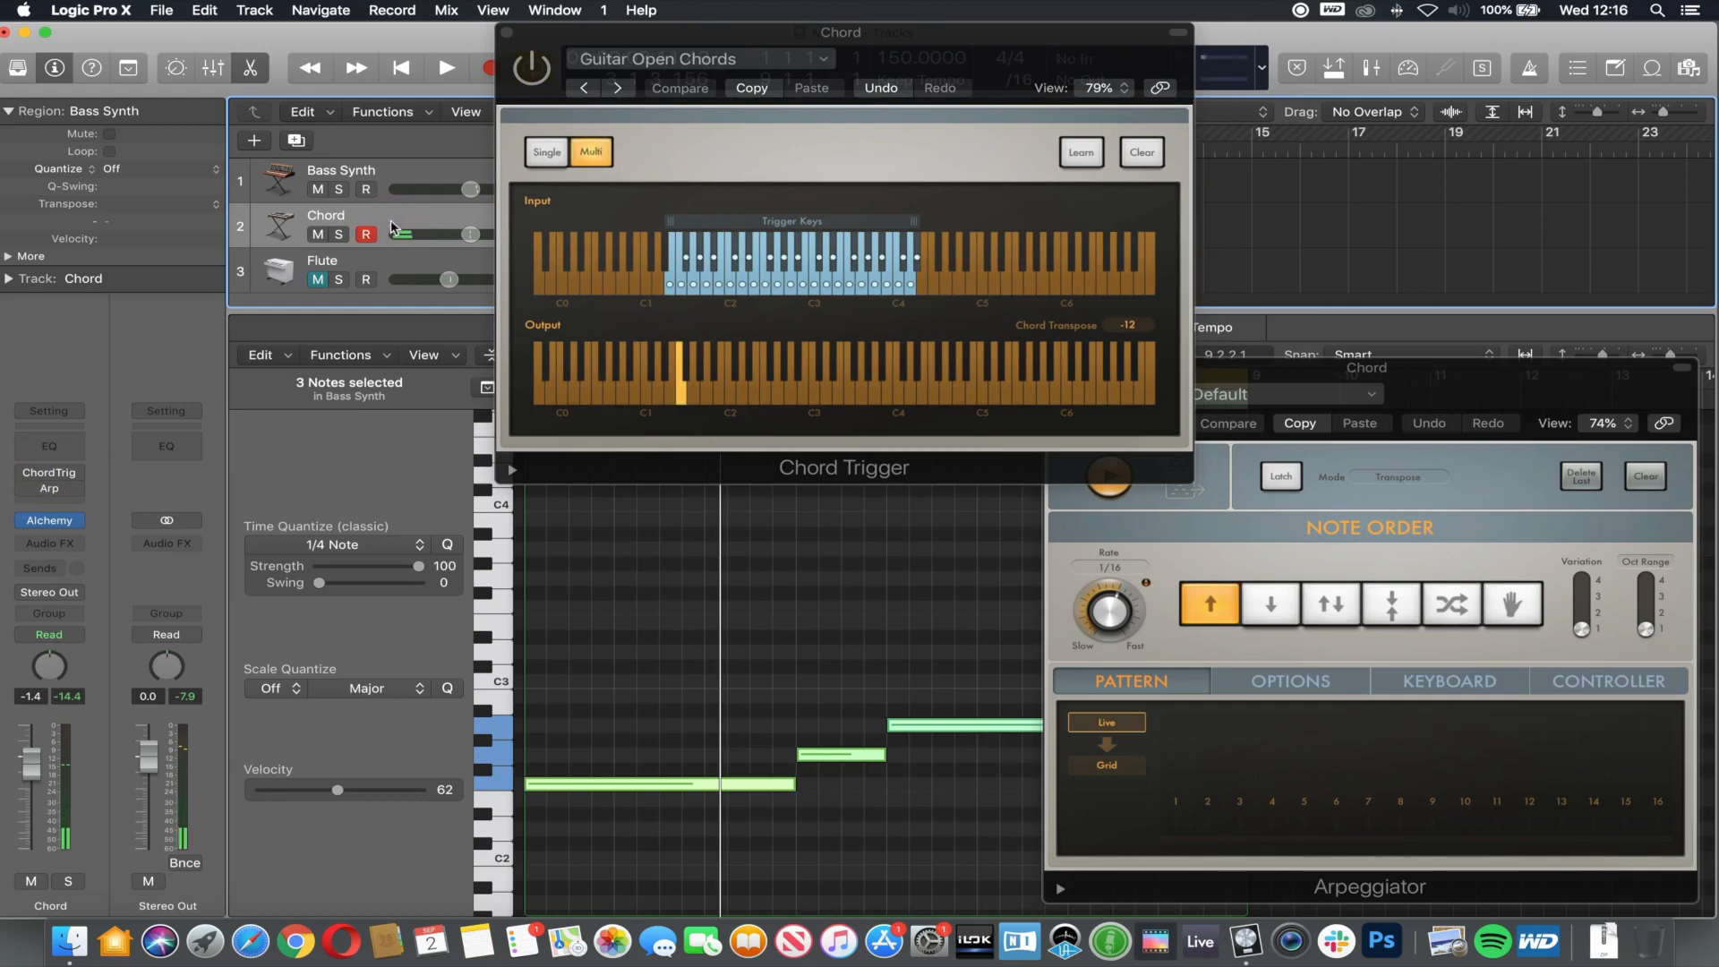
click(23, 470)
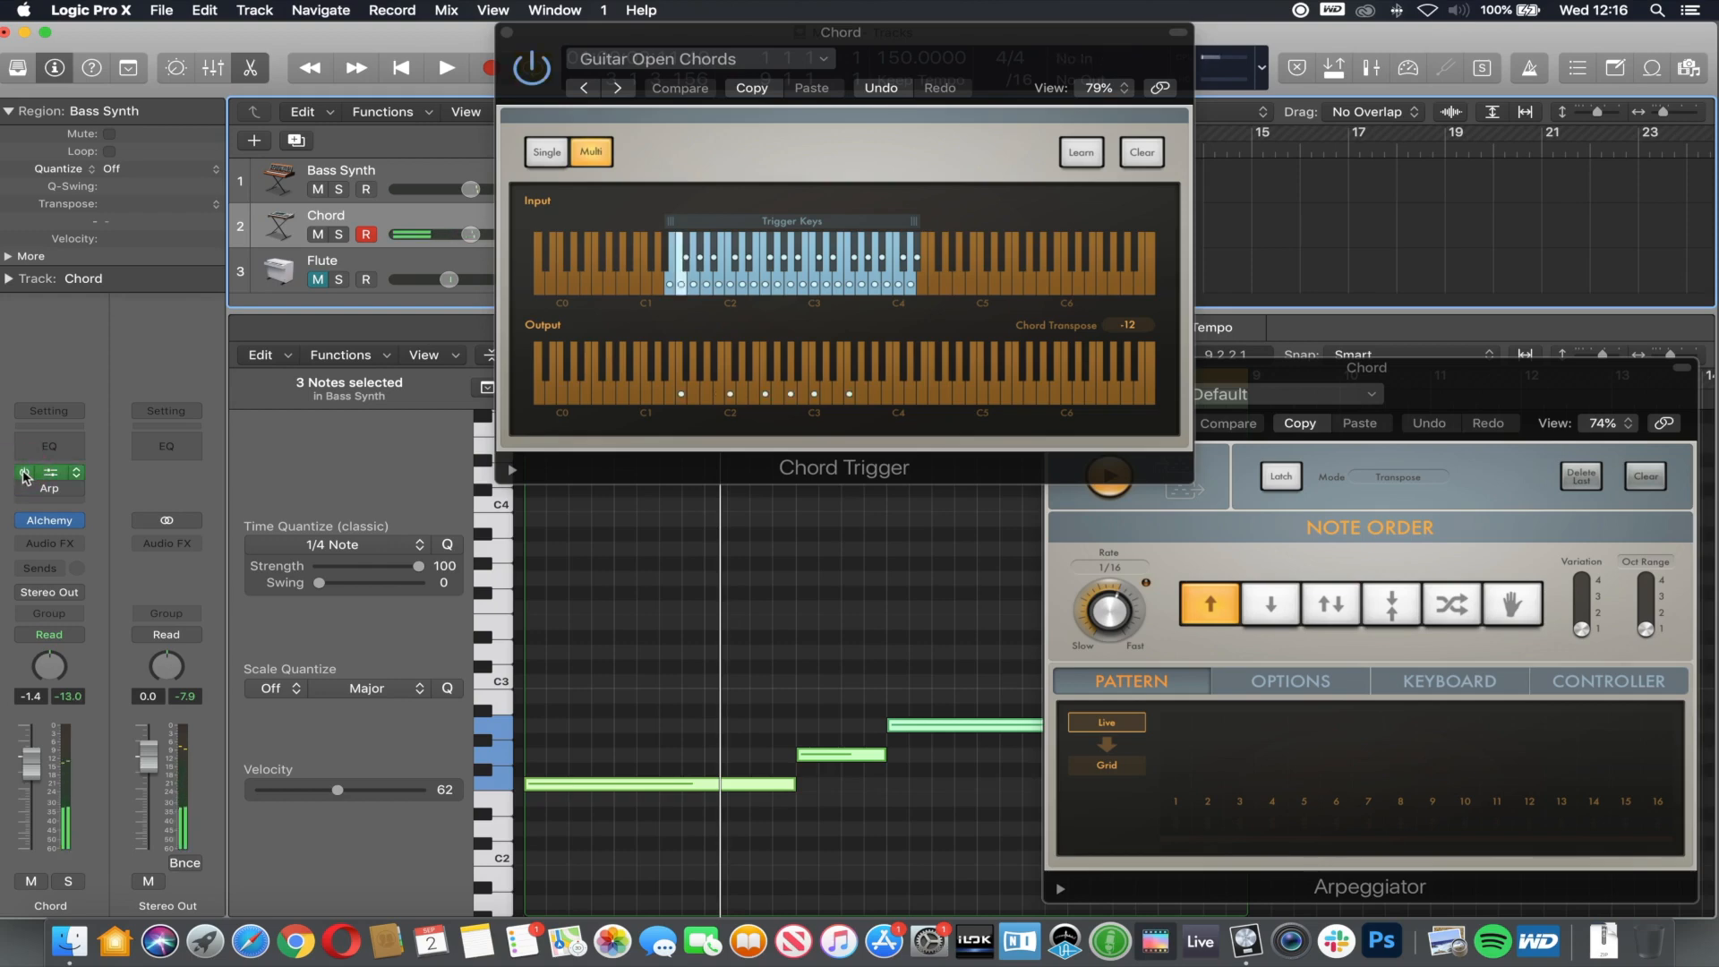
click(26, 489)
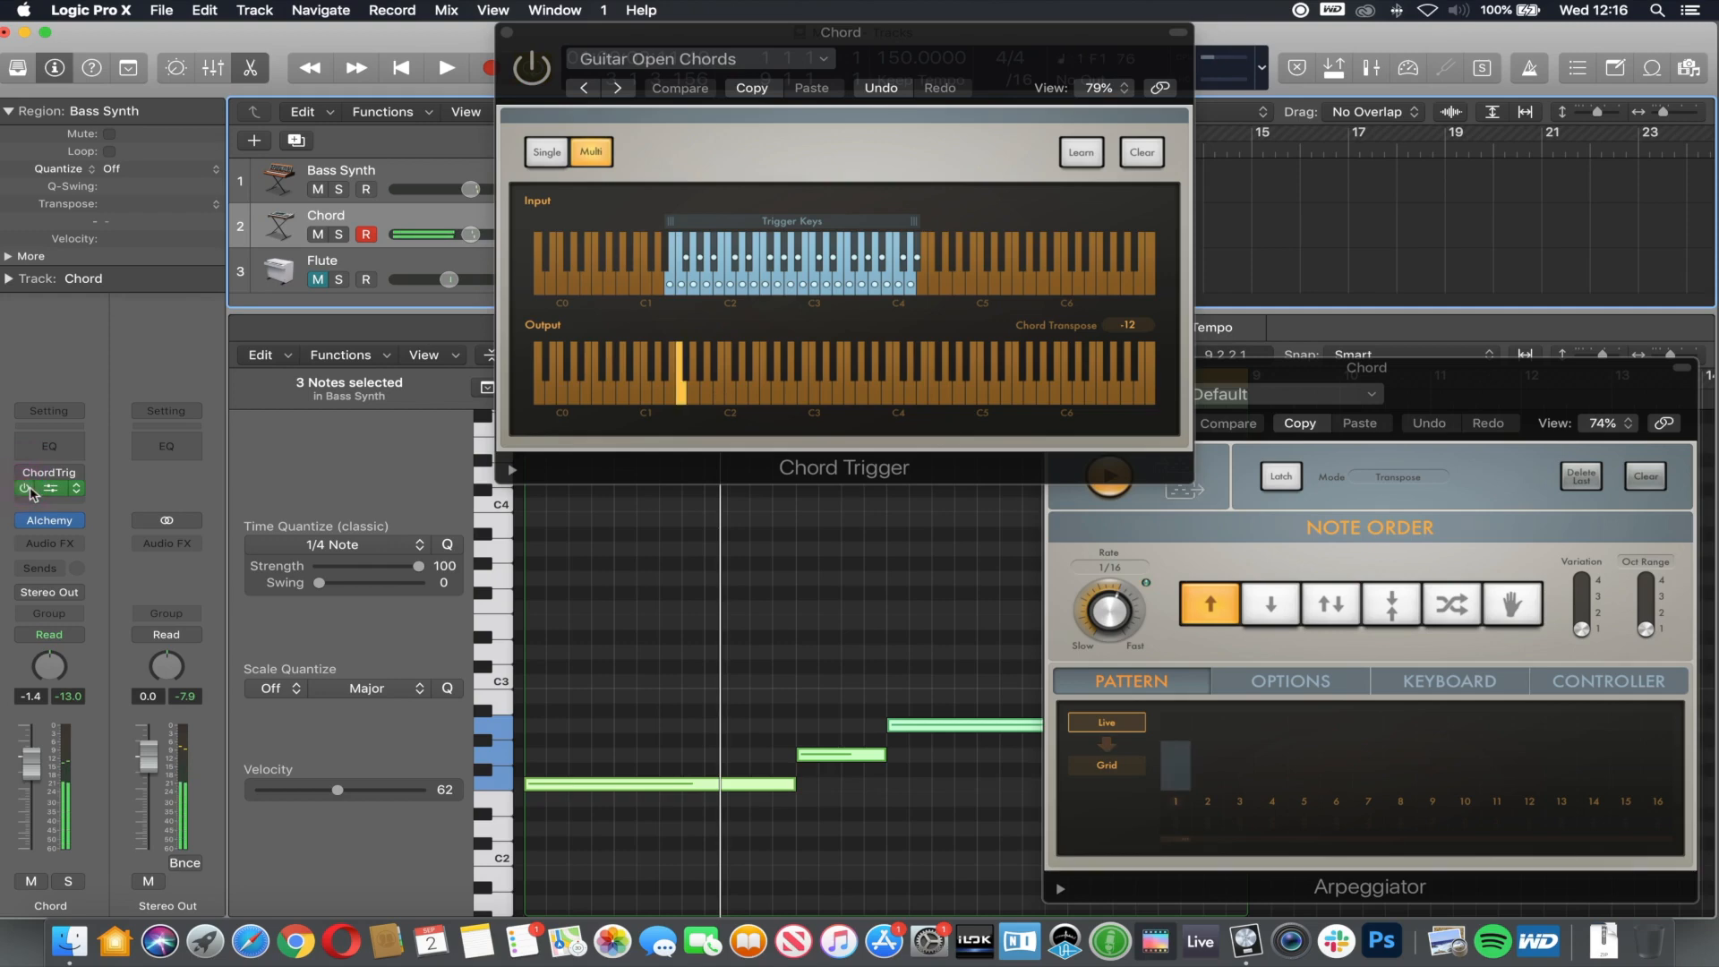
click(26, 490)
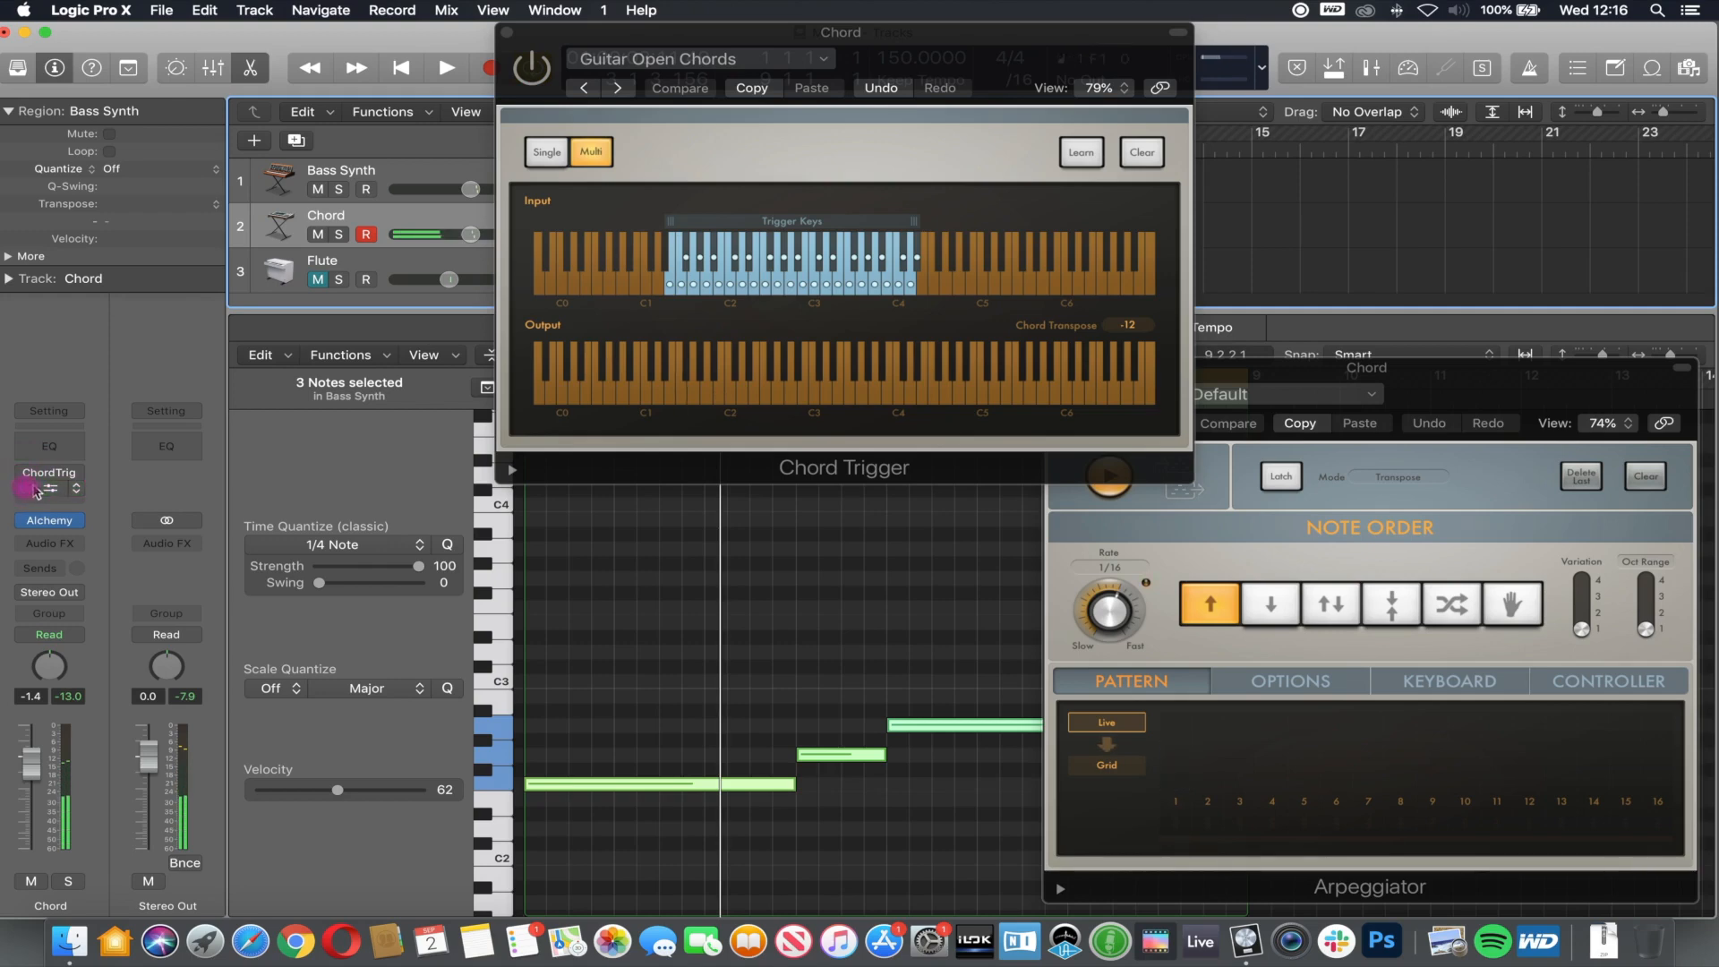
click(25, 473)
mouse_move(25, 497)
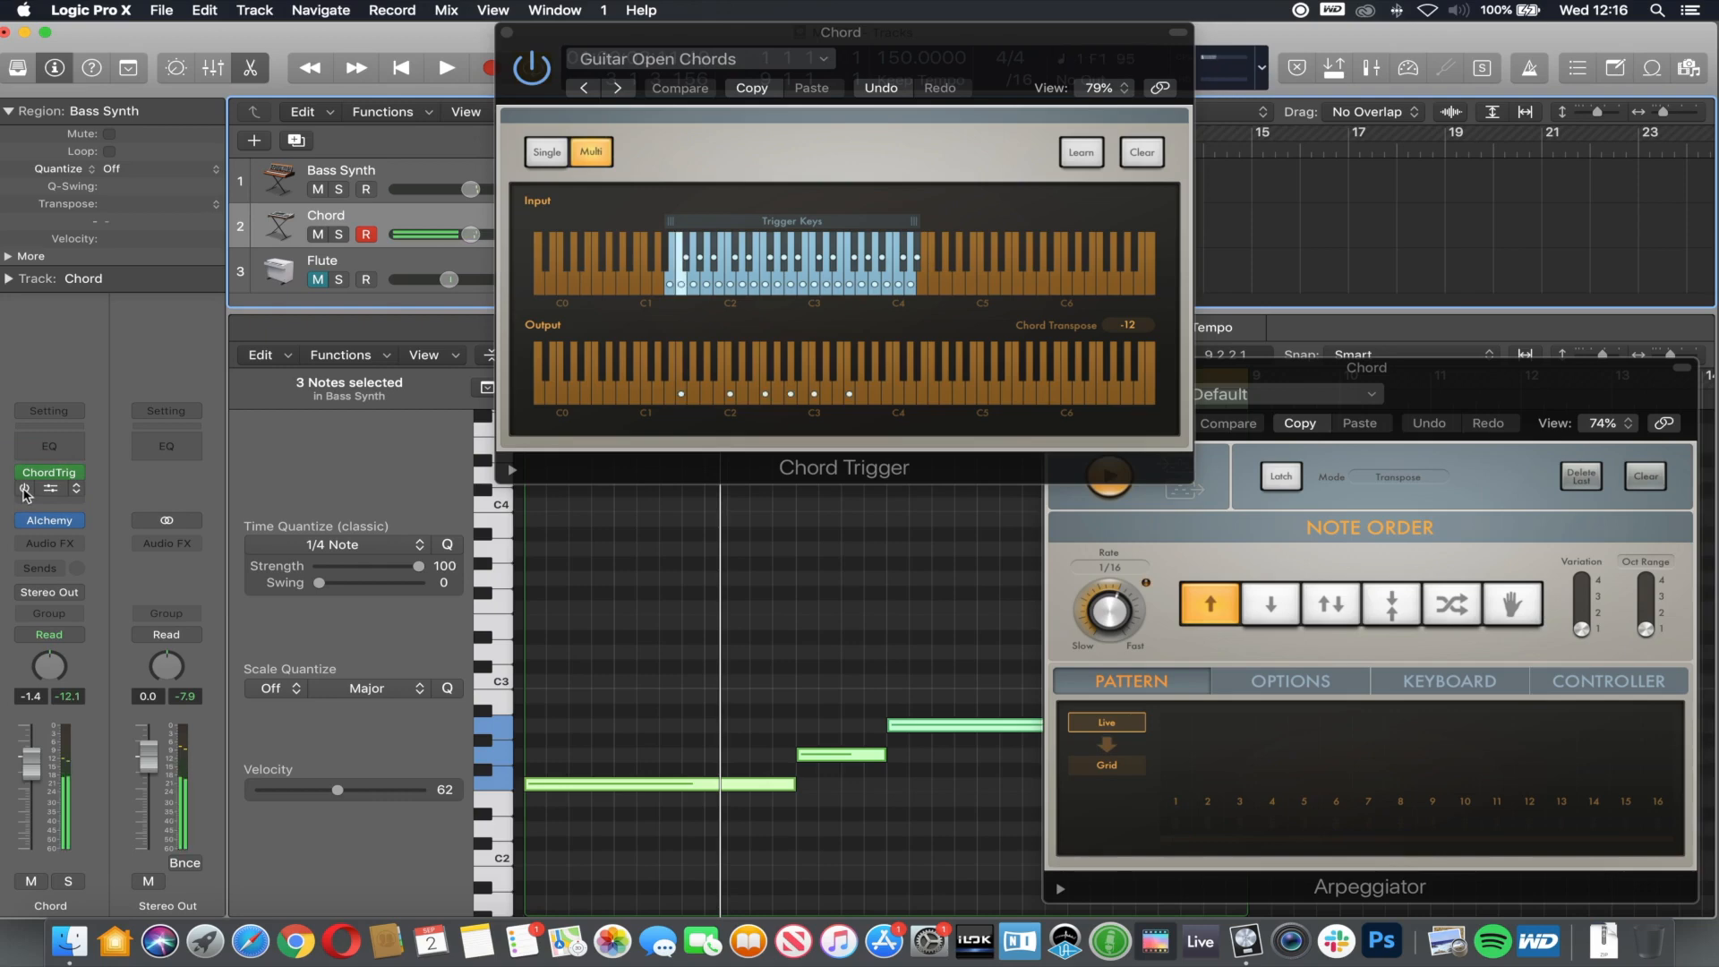
click(24, 492)
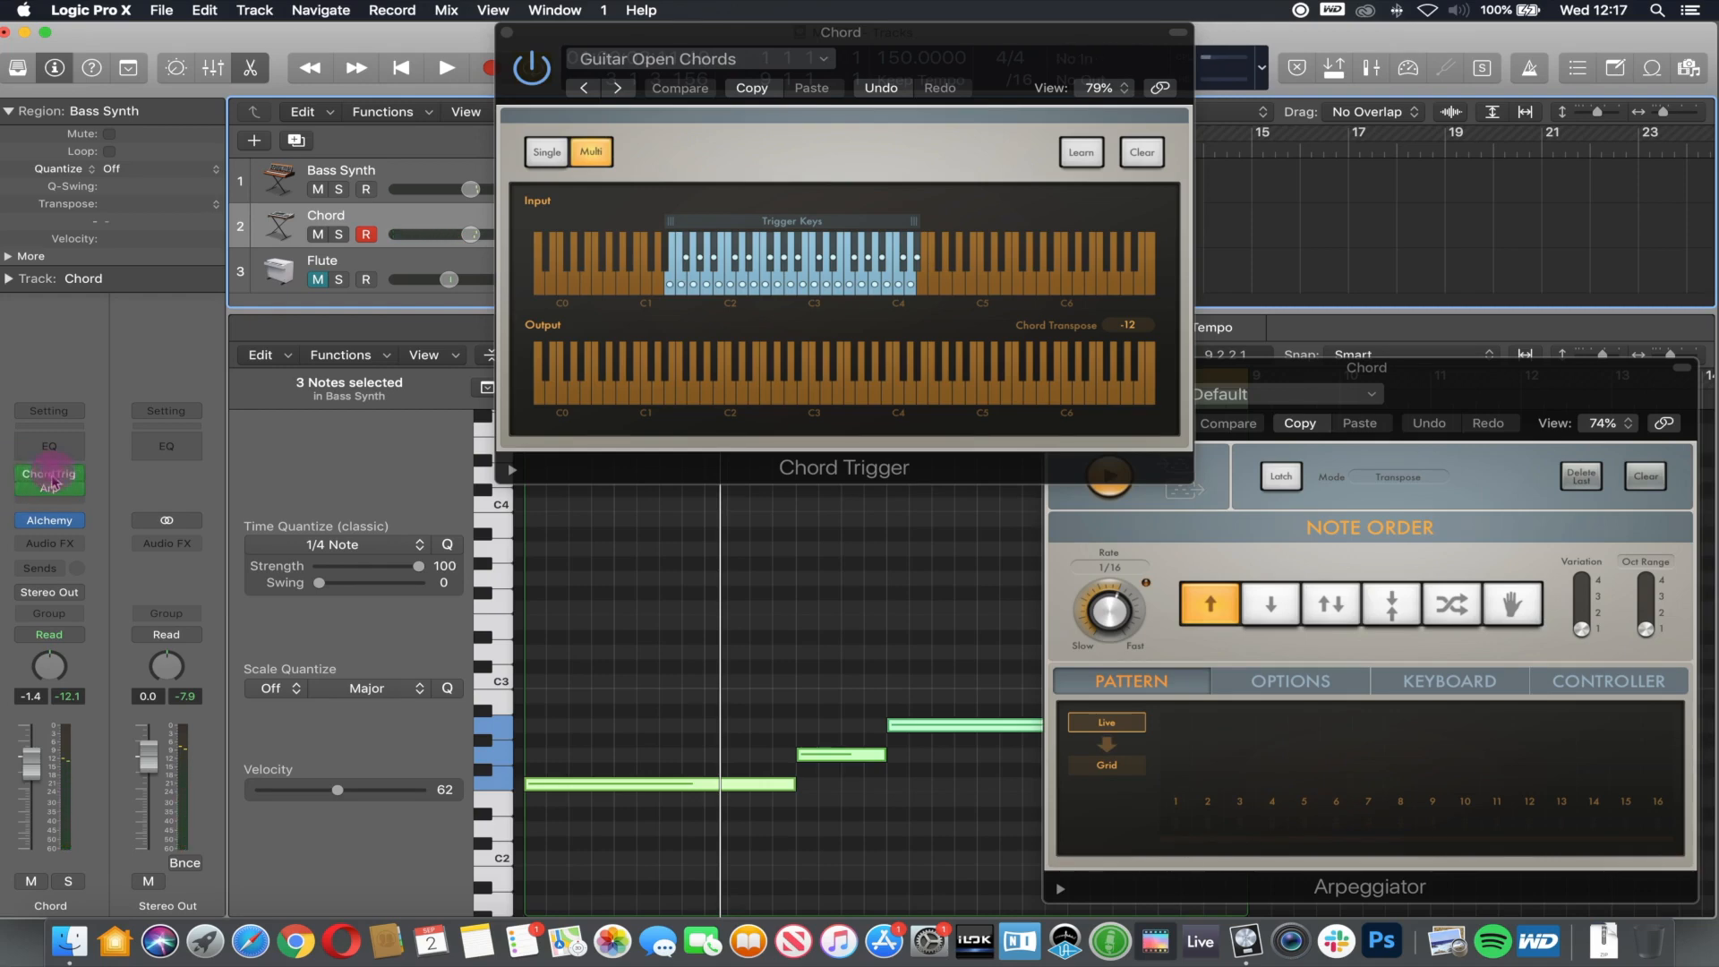
- Try the Arpeggiator ahead of the Chord Trigger with its rate at 1/8, and put the Chord Trigger back first
drag(51, 473, 50, 491)
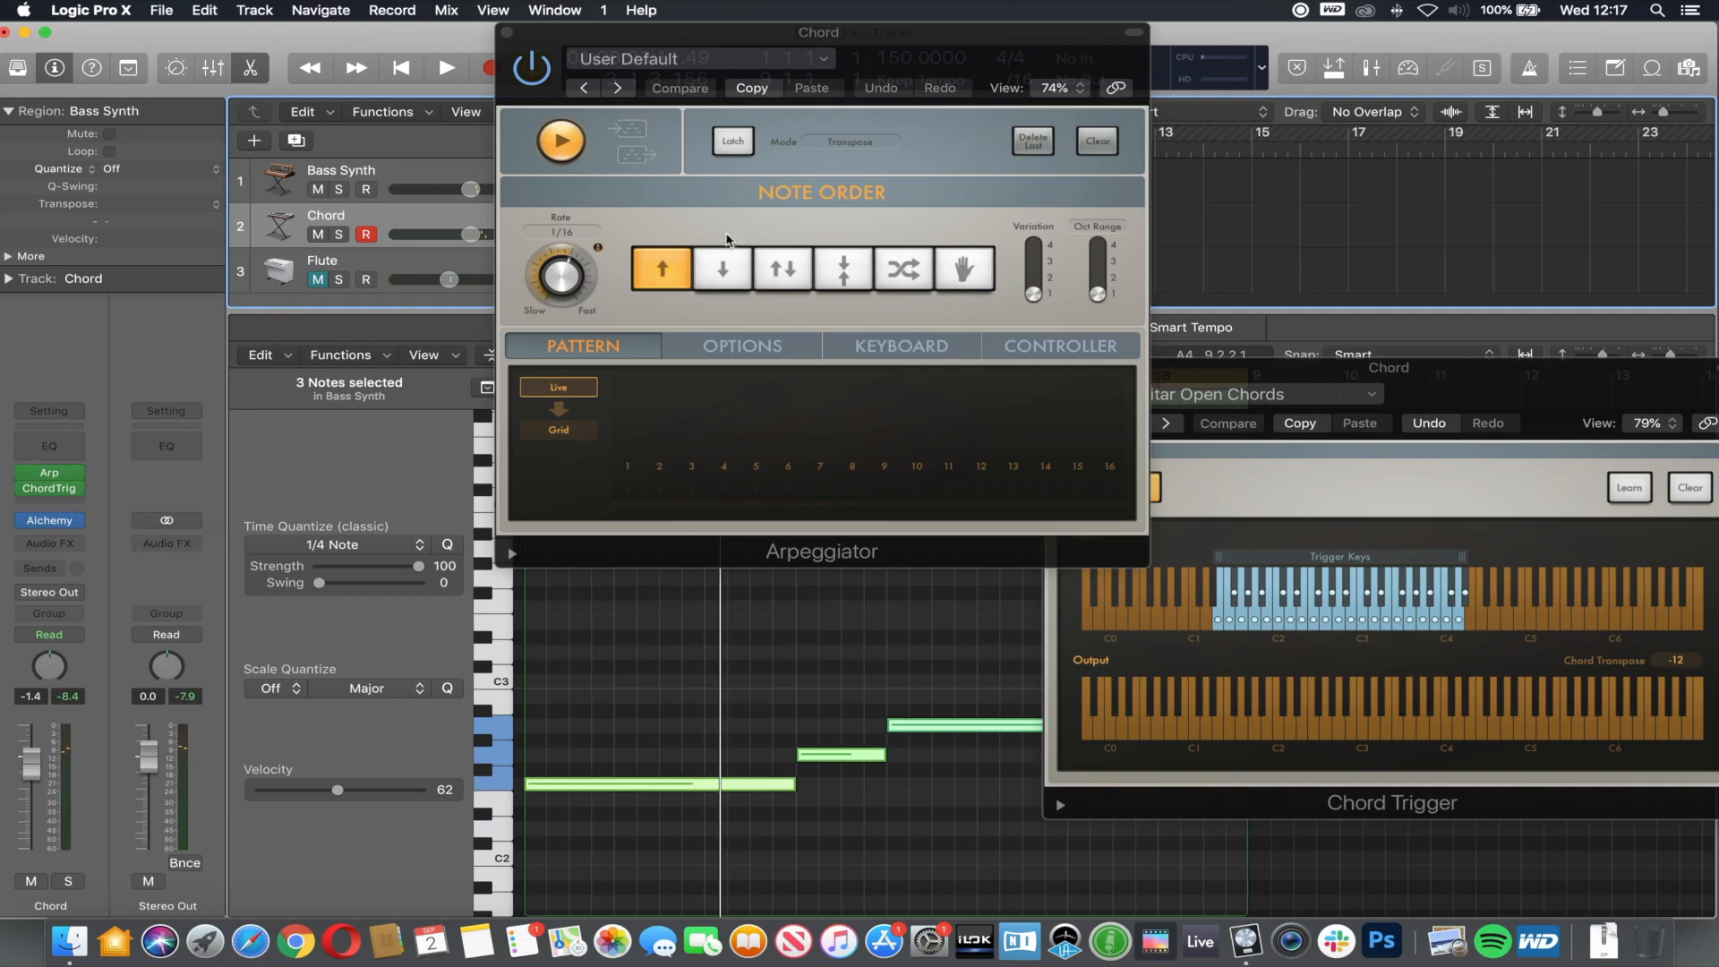
drag(558, 277, 564, 298)
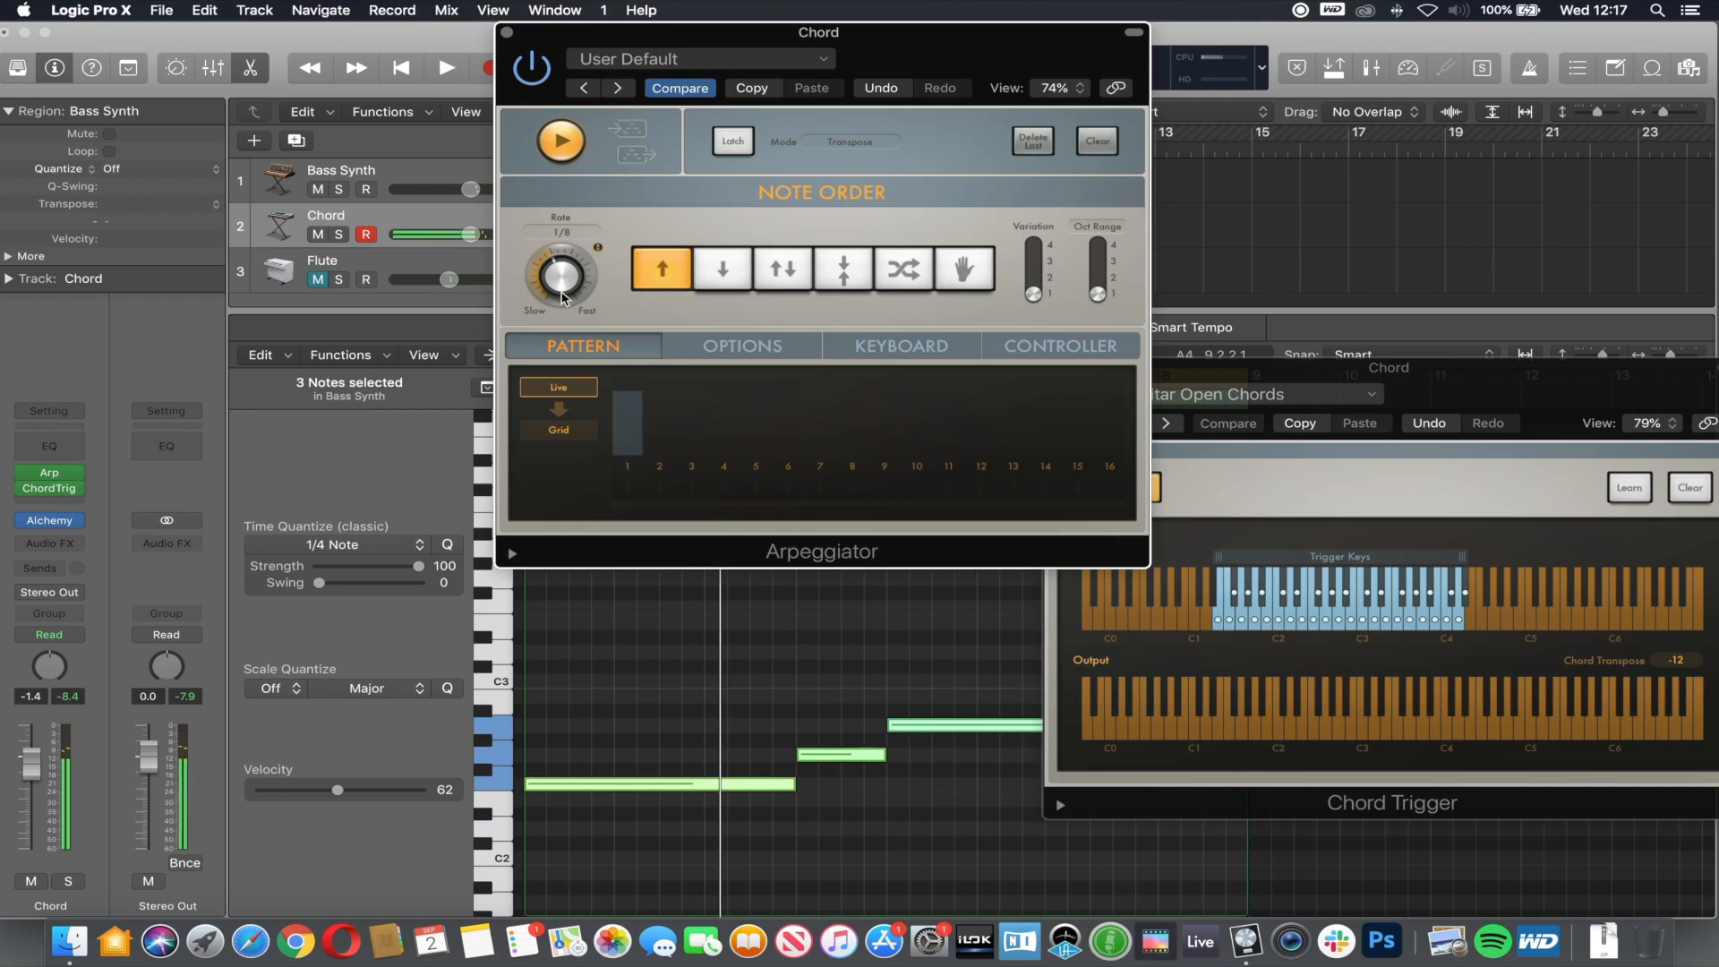
drag(50, 472, 50, 497)
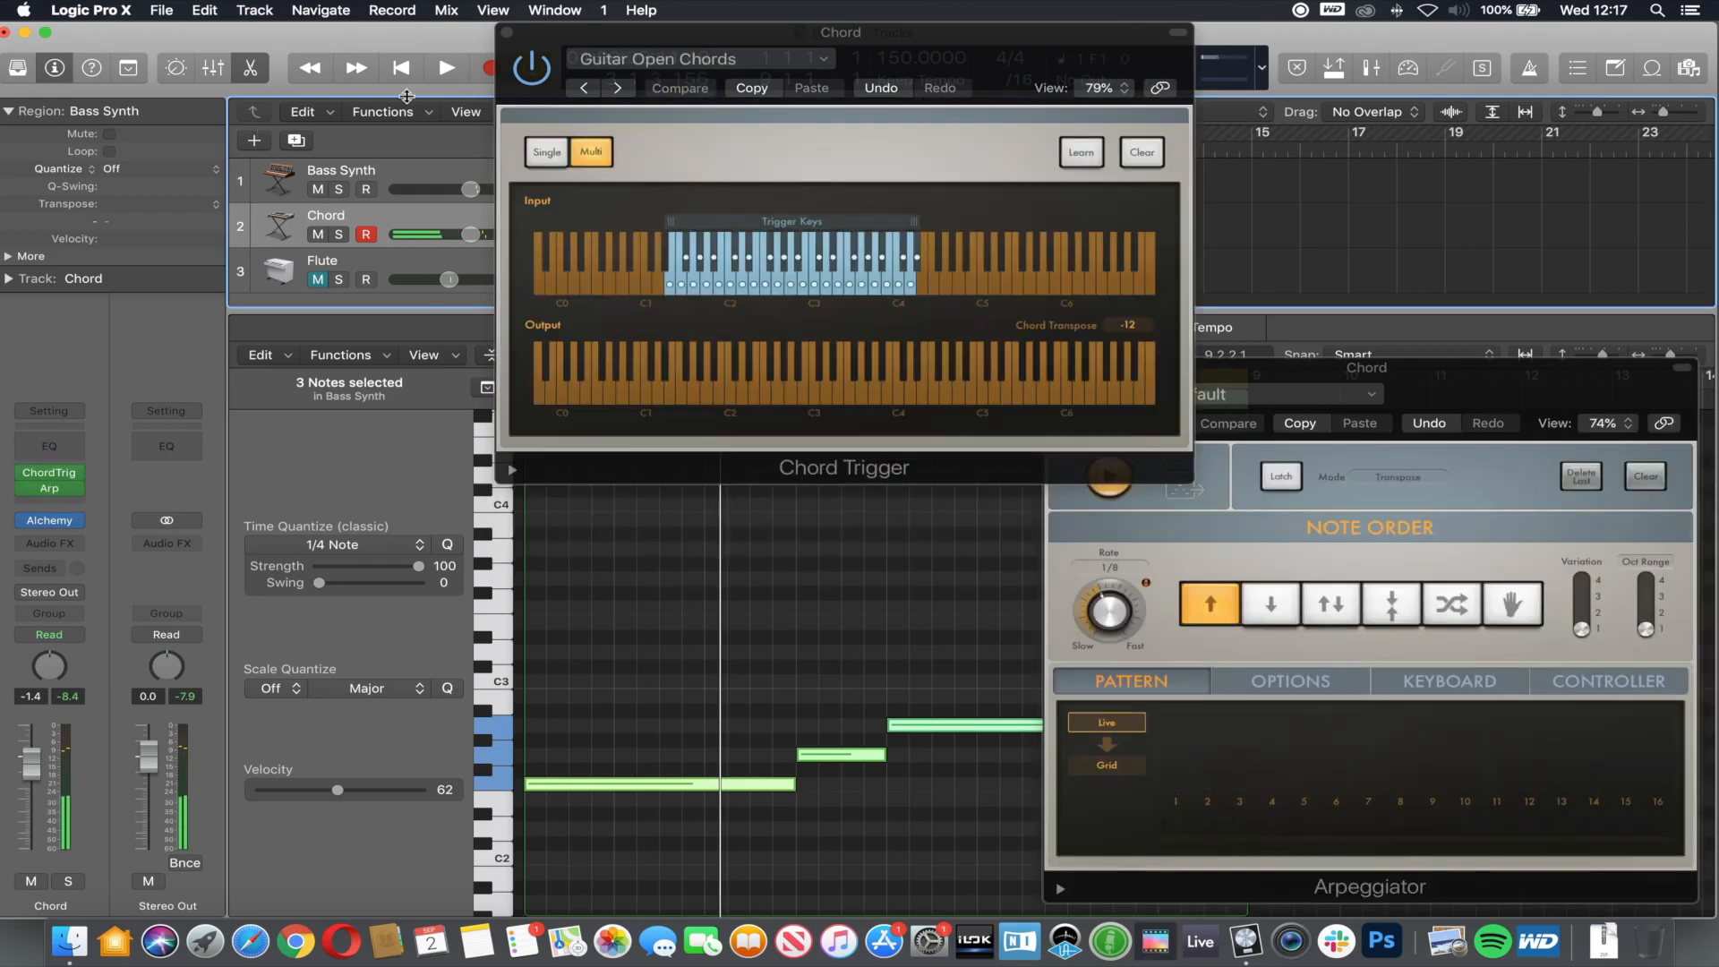
- Play the arpeggiated chords with the Flute track unmuted, mute it again, and close the Chord Trigger window
click(445, 68)
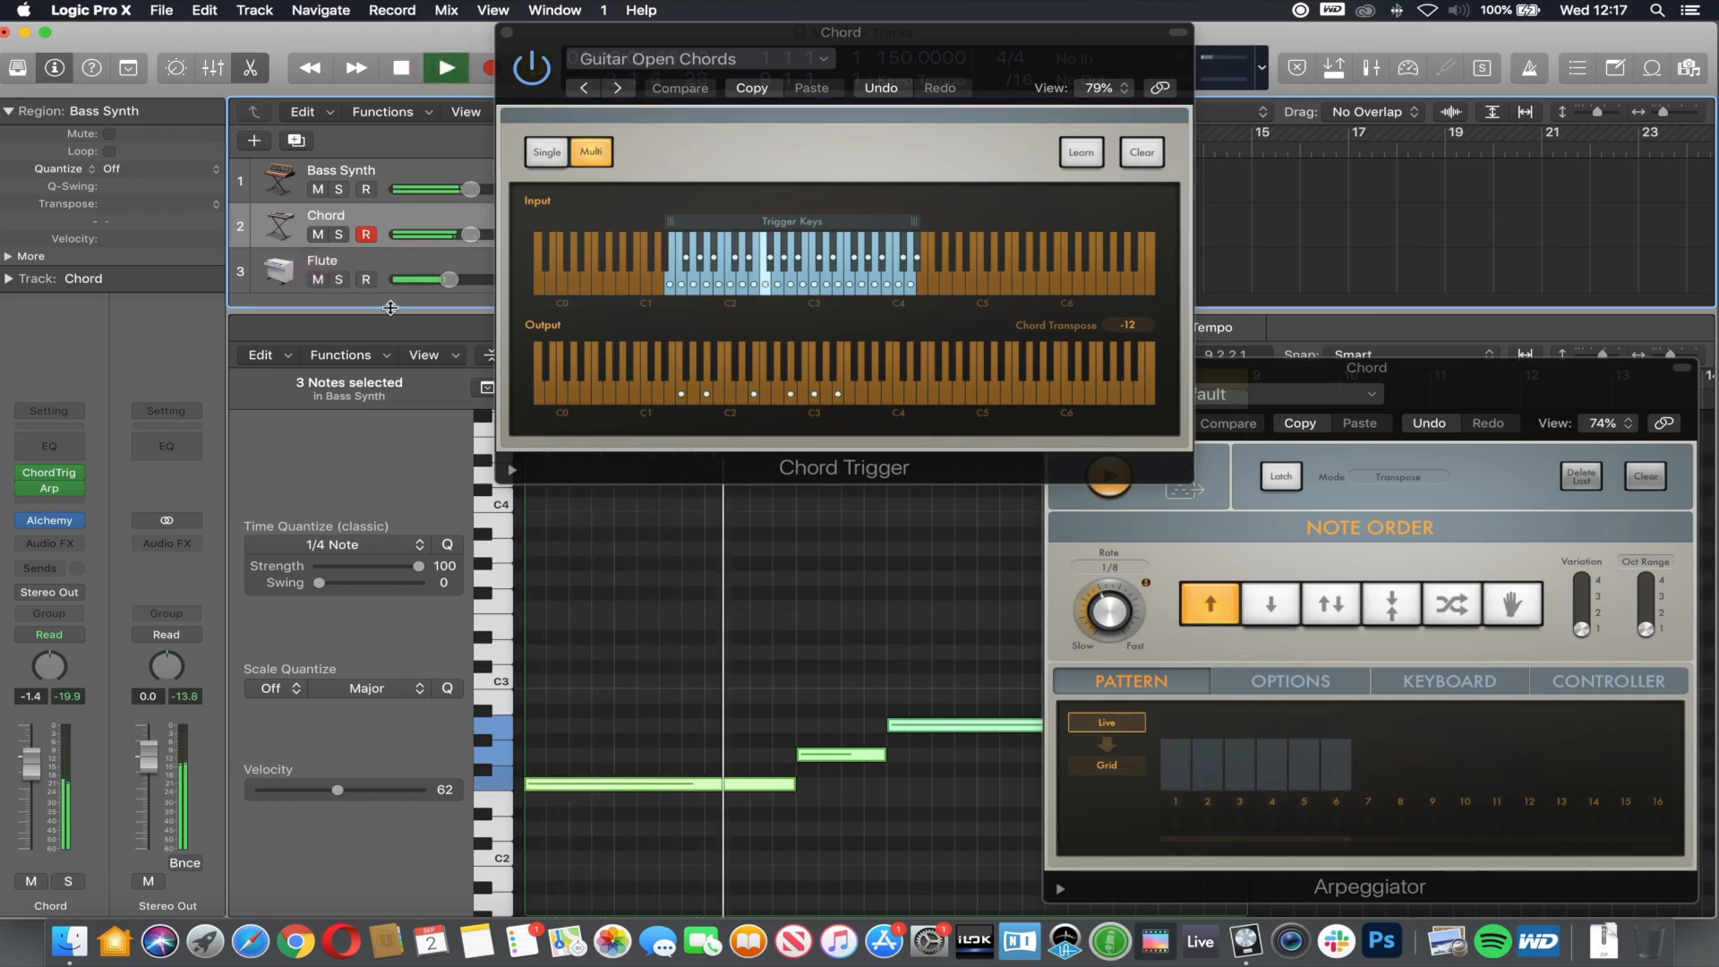
click(324, 281)
click(320, 280)
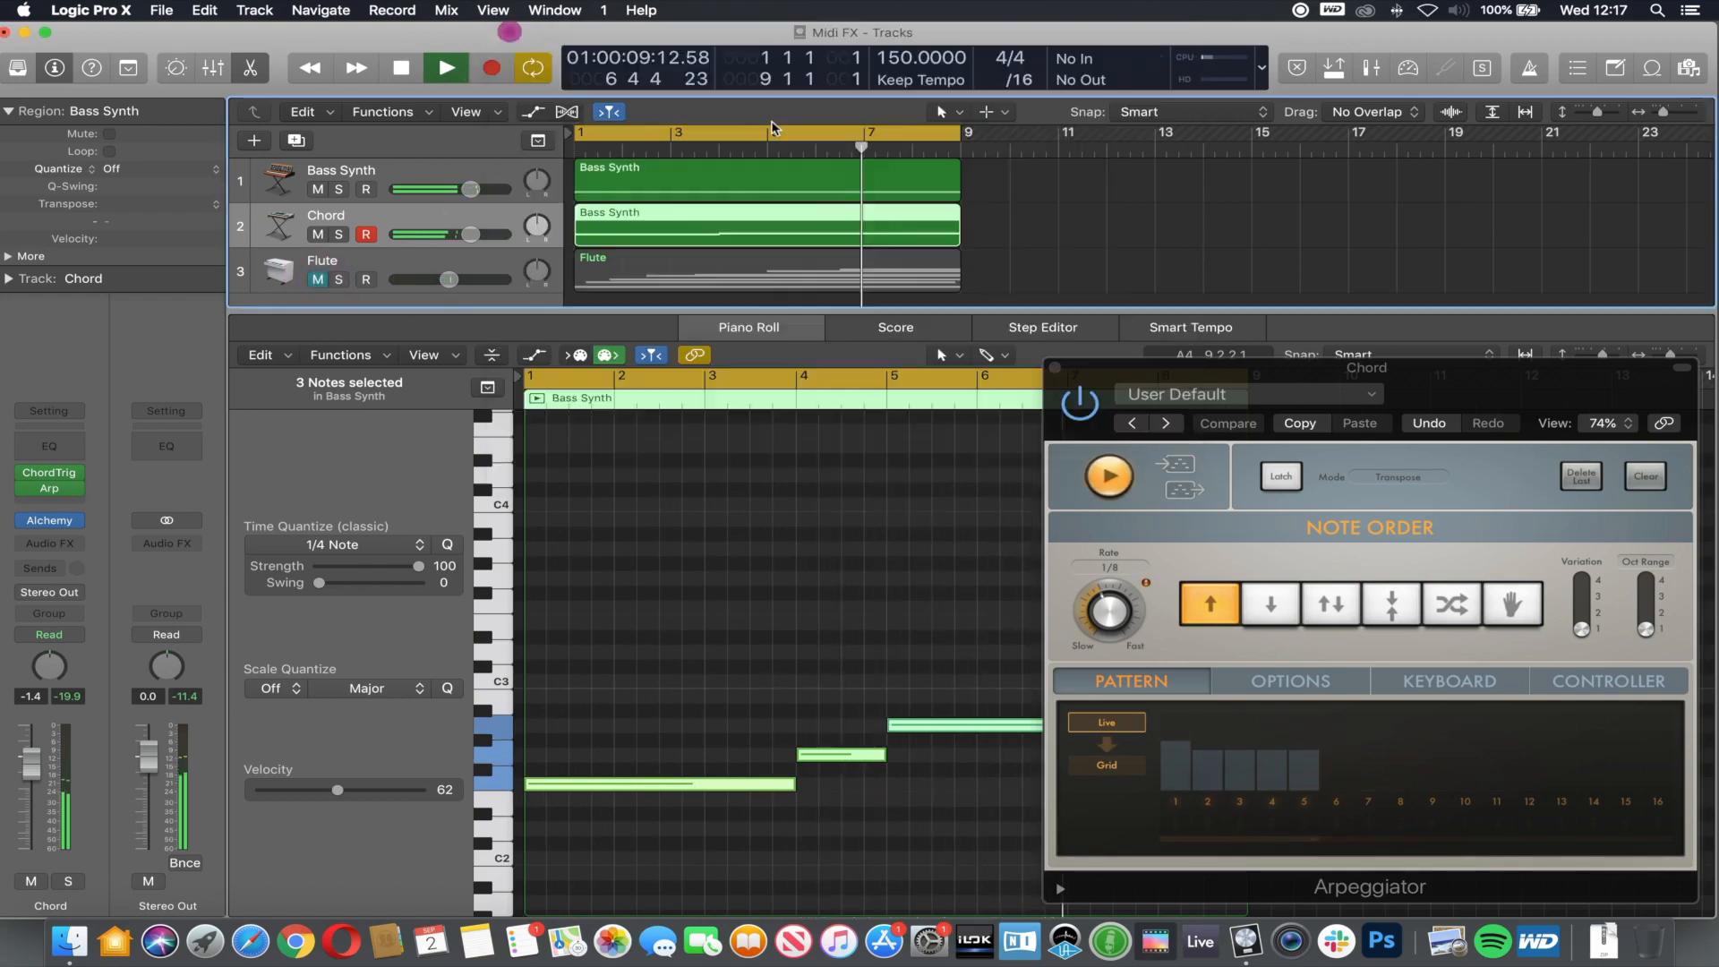
click(507, 32)
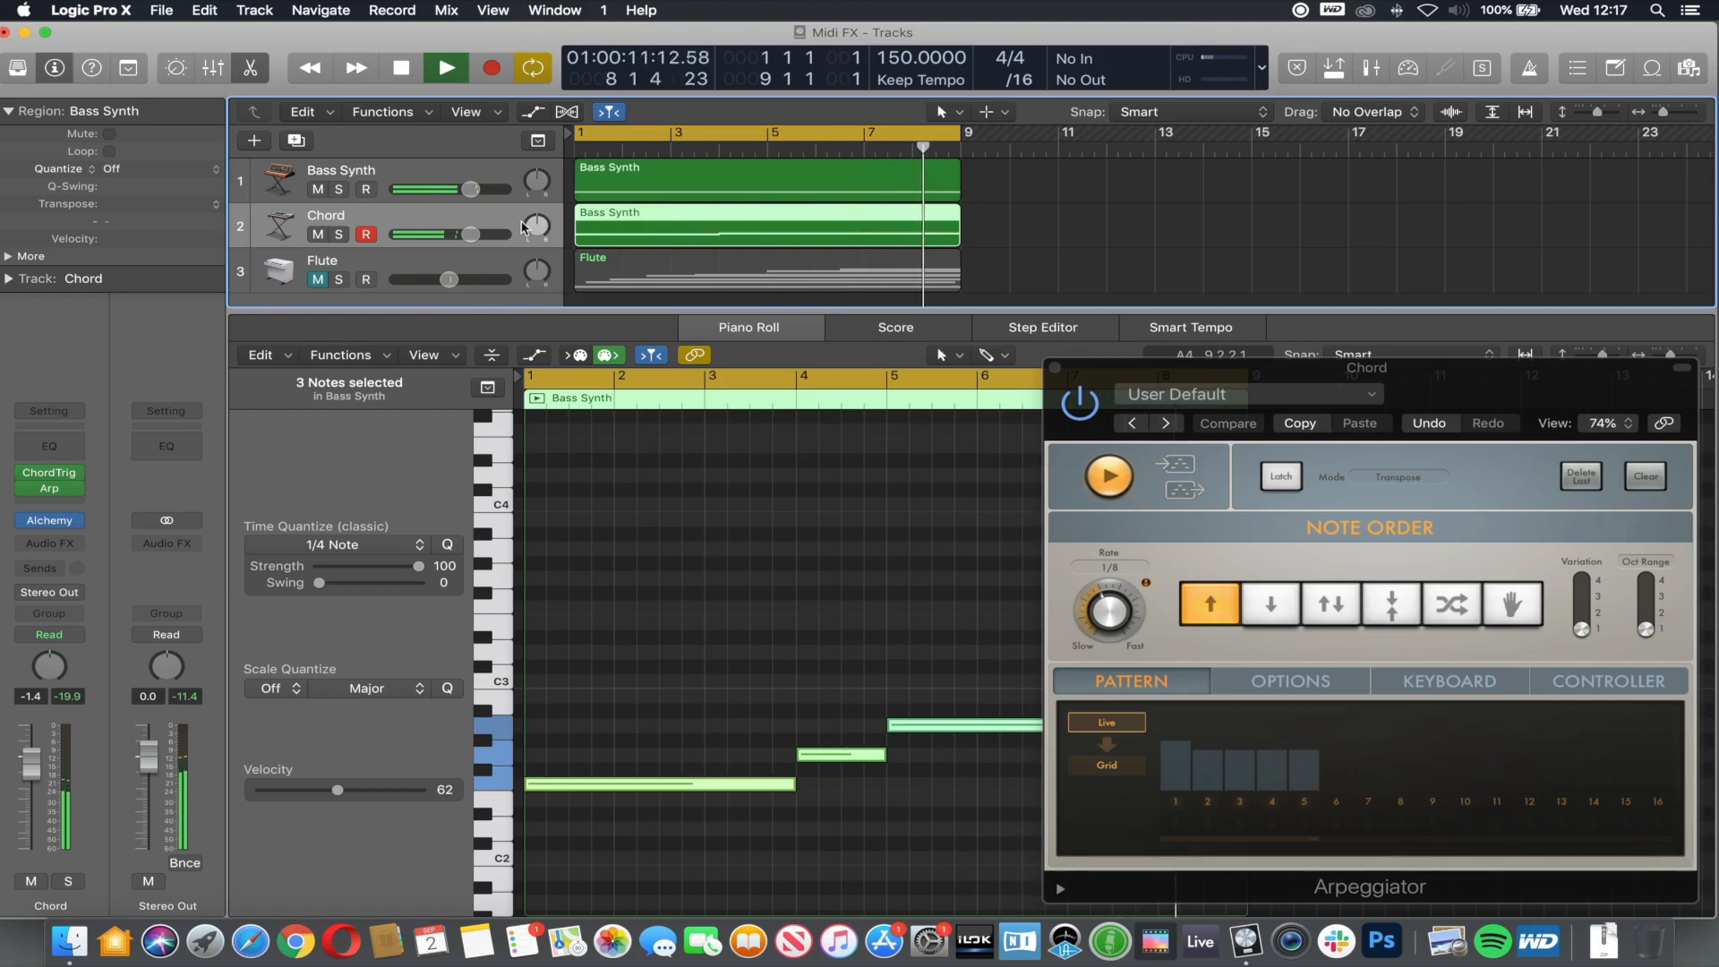
- Stop playback with the Bass Synth track selected, insert a Velocity Processor MIDI effect on it, and close the effect's window
click(402, 171)
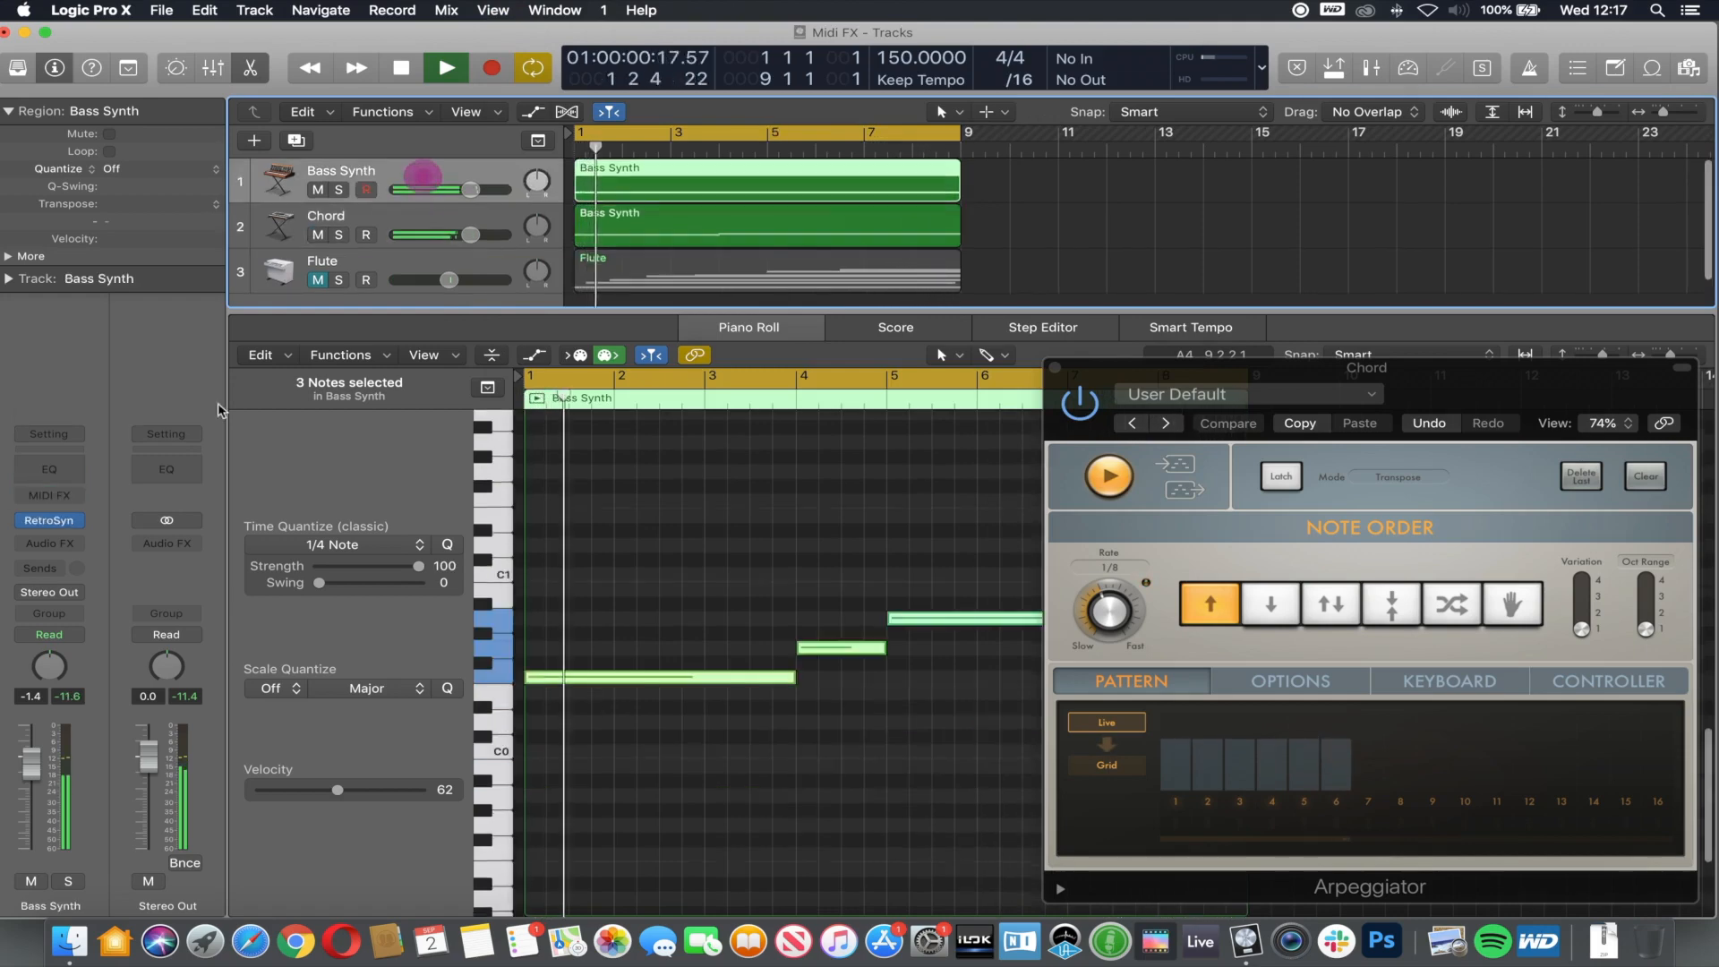
key(space)
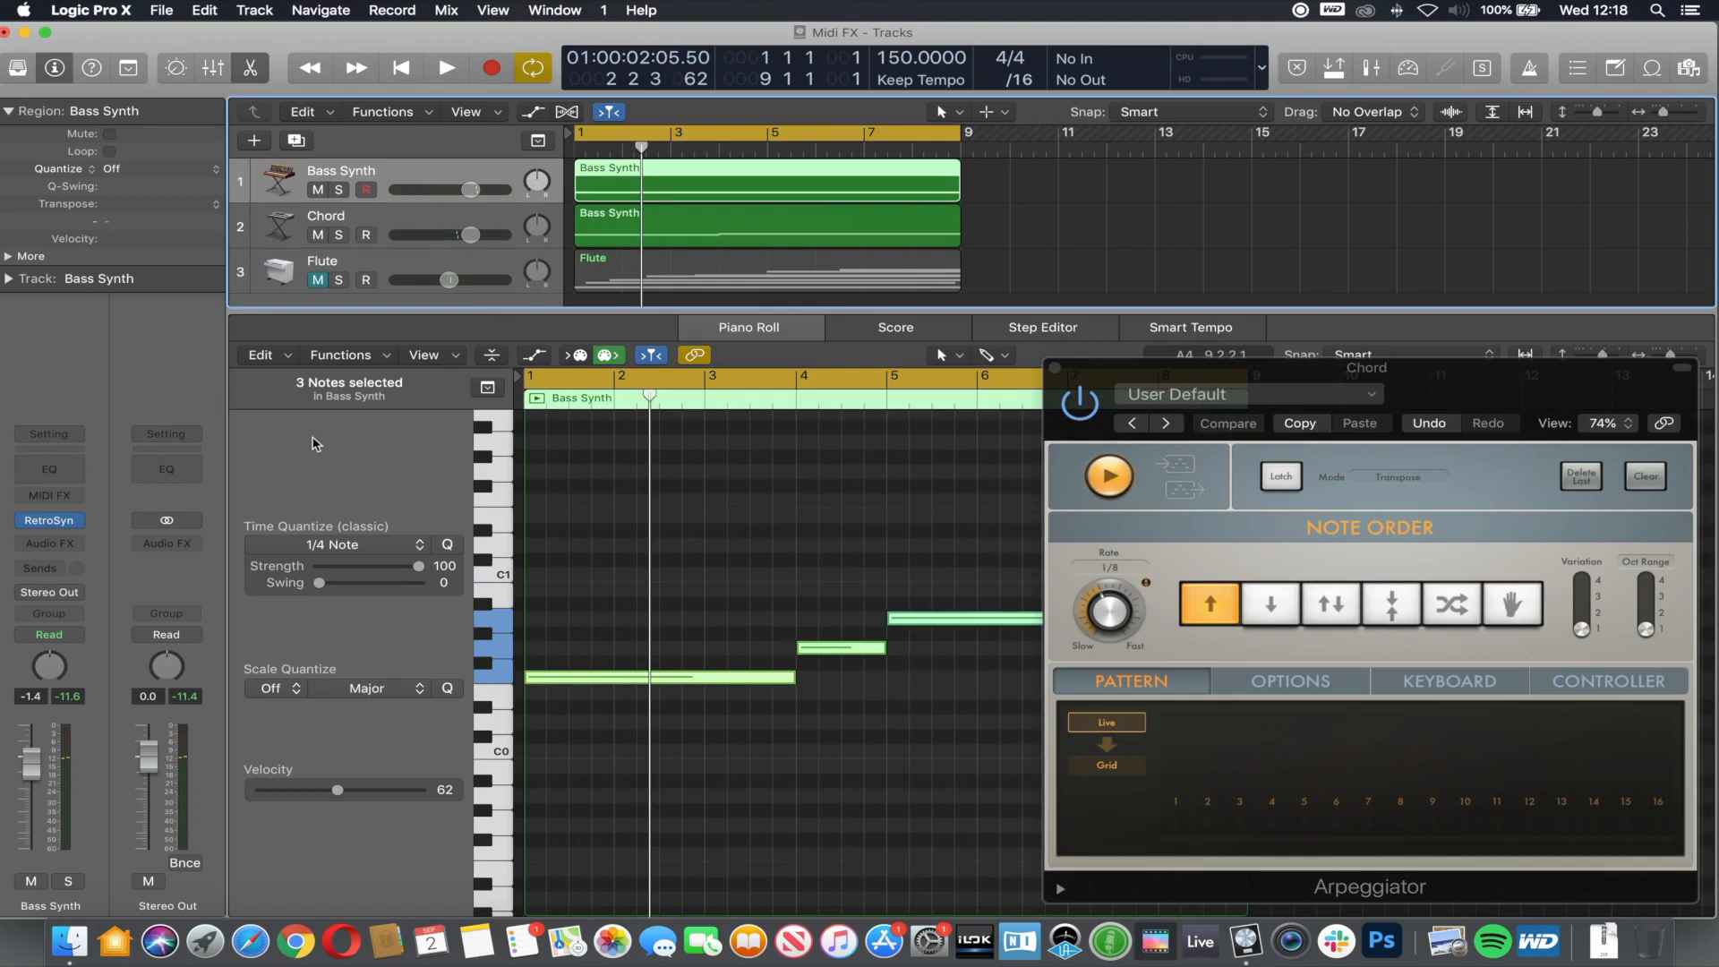
click(49, 495)
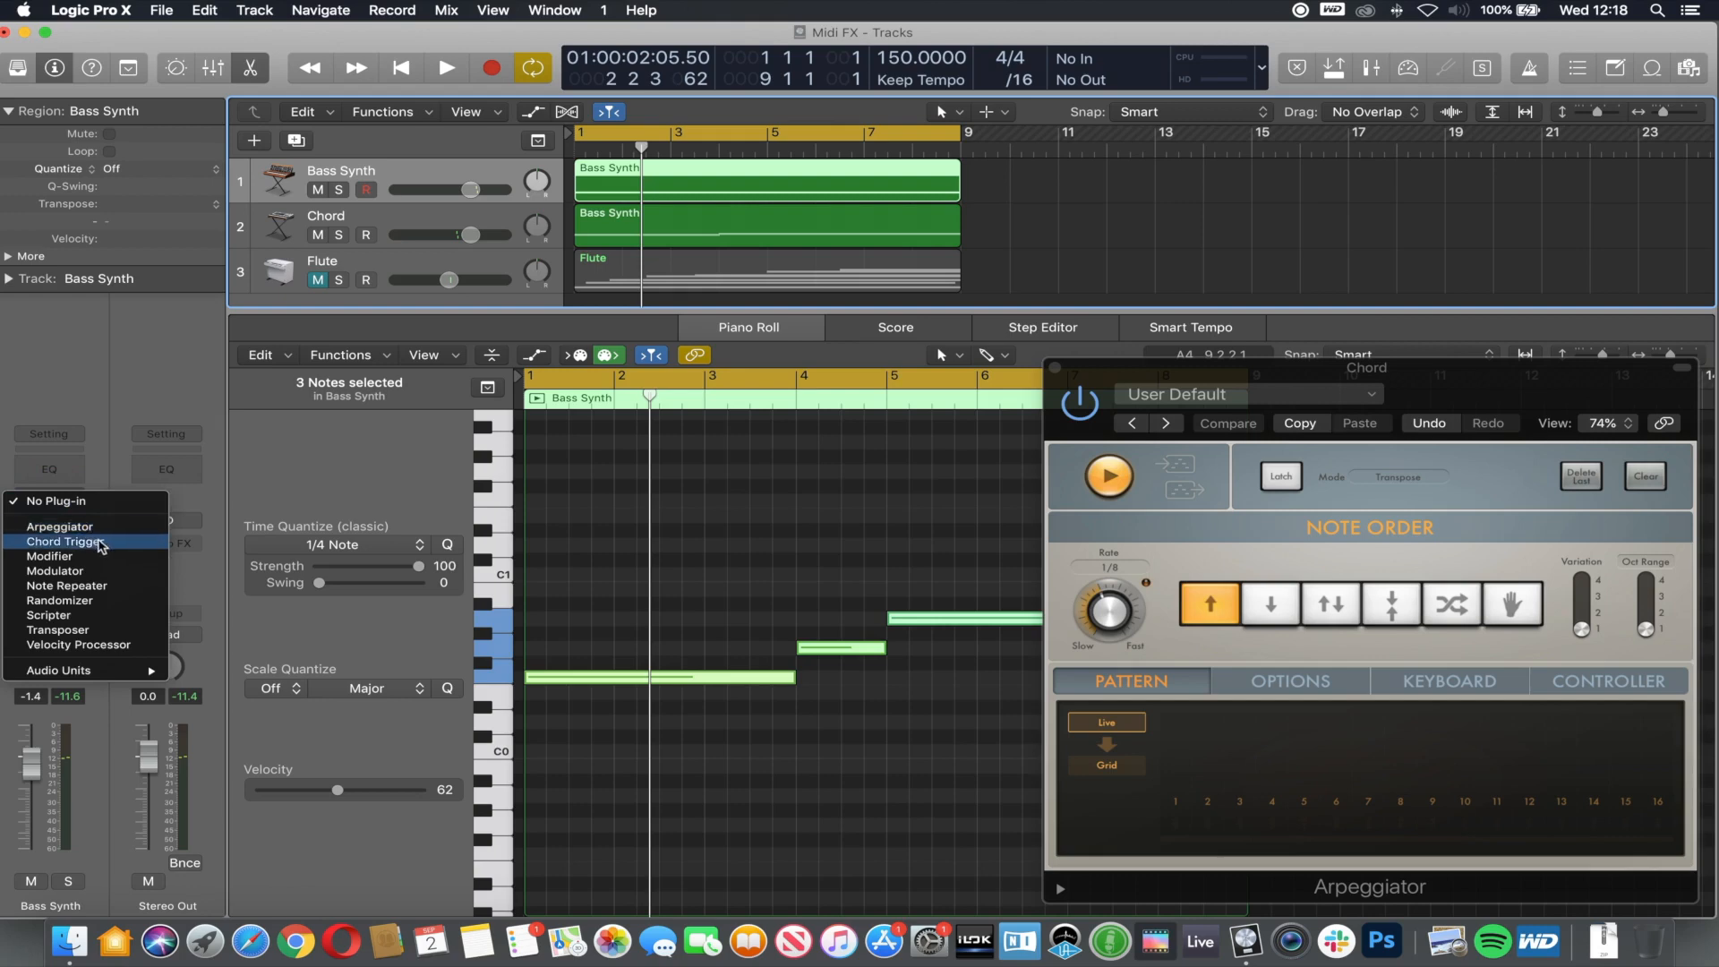
click(113, 646)
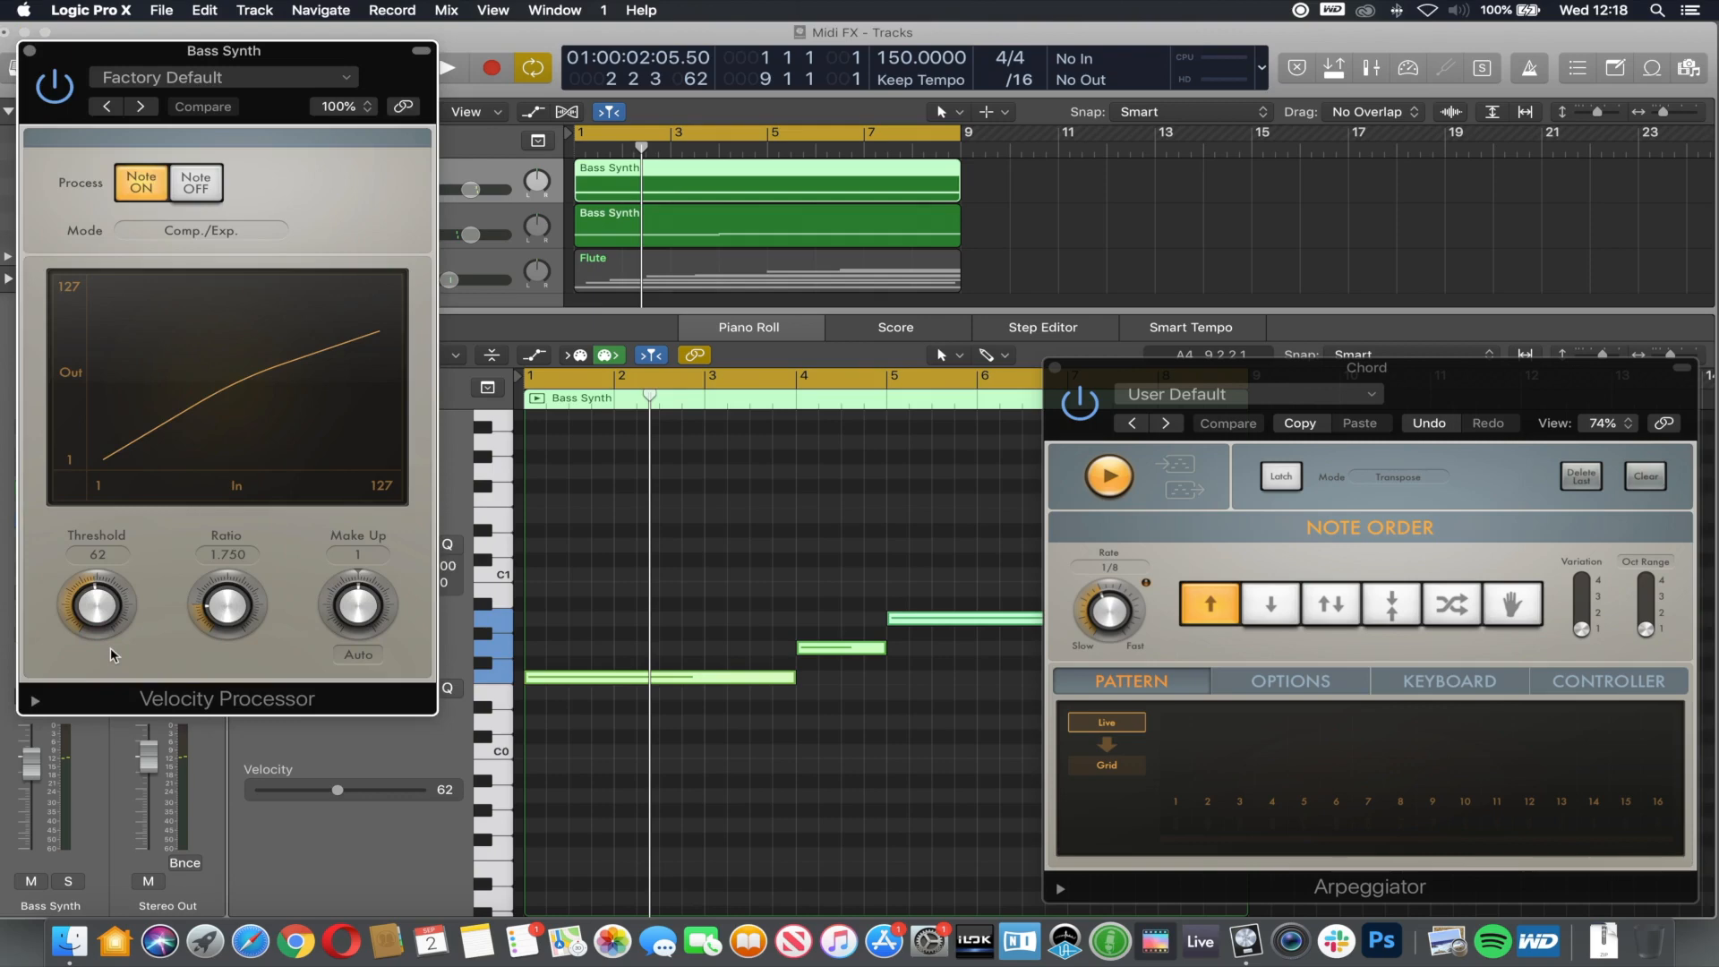
click(29, 51)
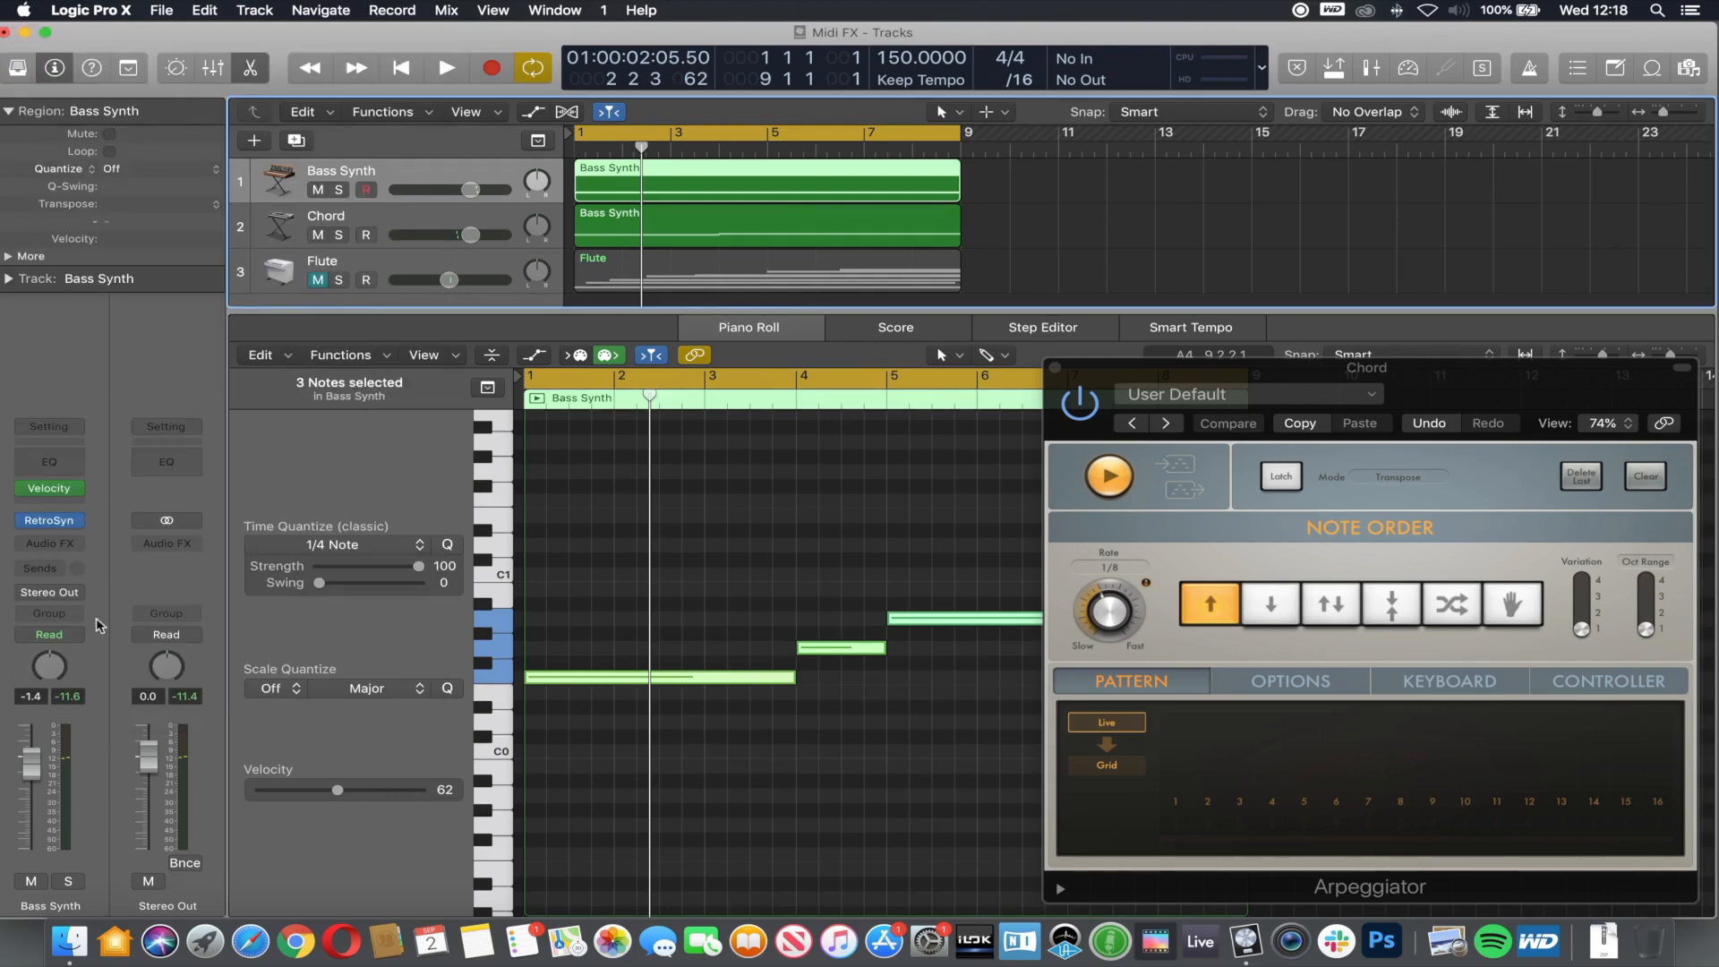
- Replace the Bass Synth's Velocity Processor with a Note Repeater set to 23 repeats, 87% velocity ramp and a transpose of 2
click(60, 488)
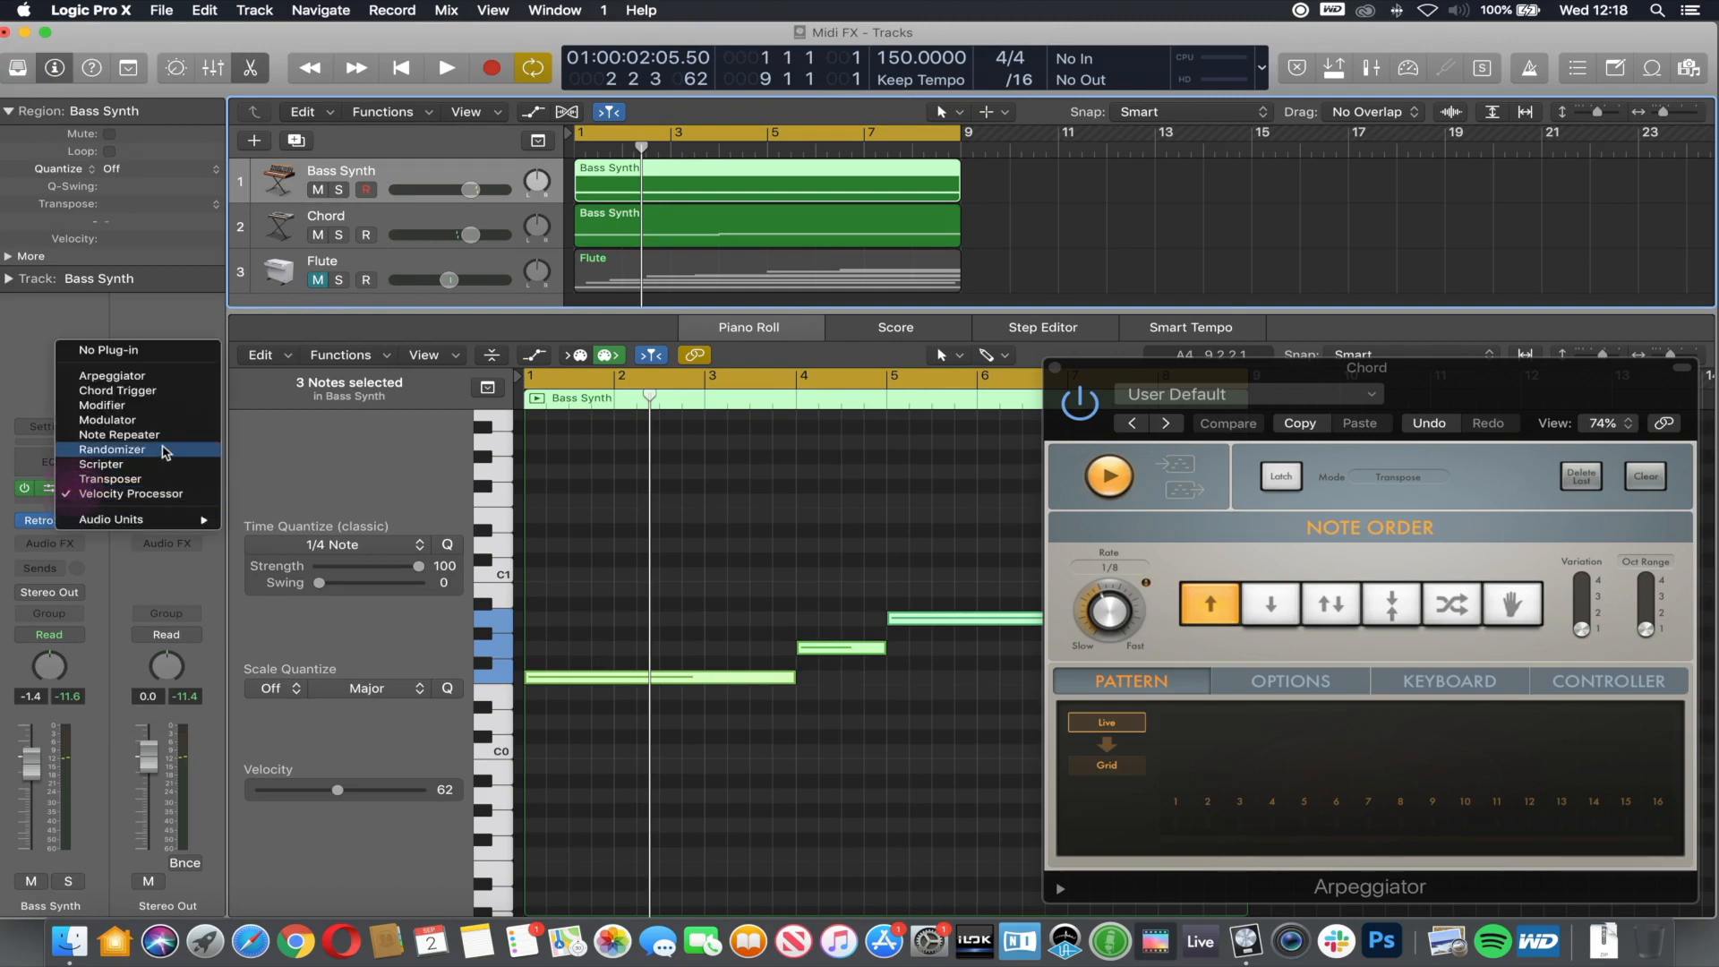
click(163, 437)
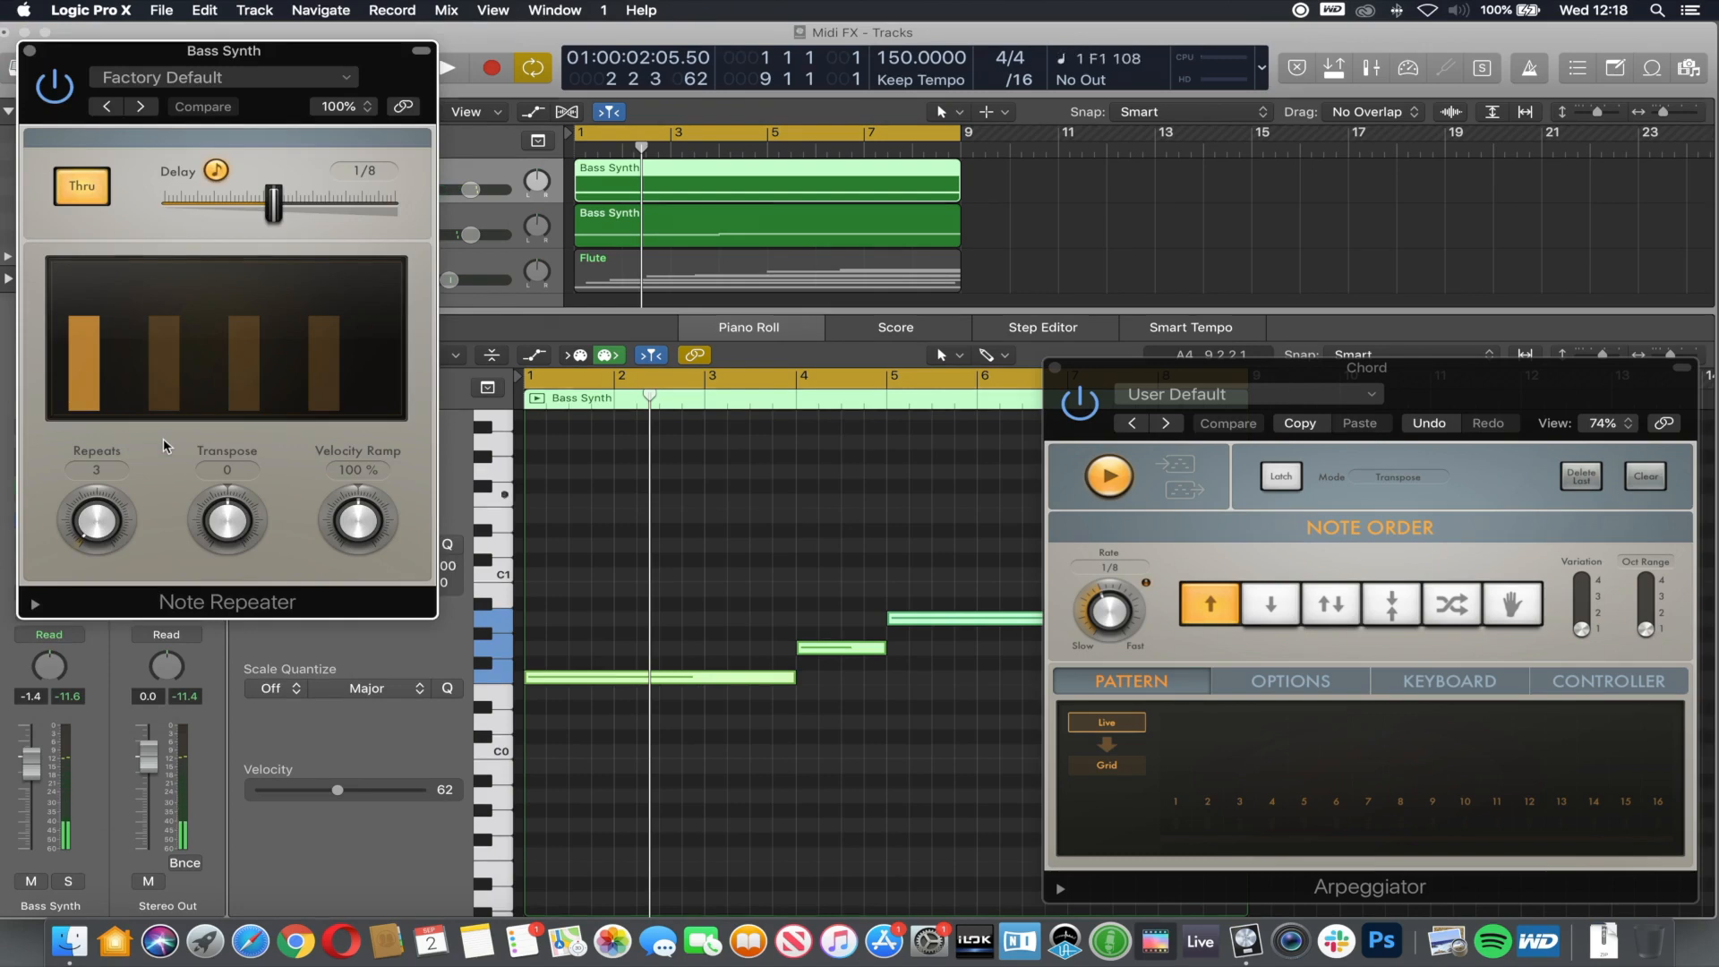
drag(85, 535, 98, 495)
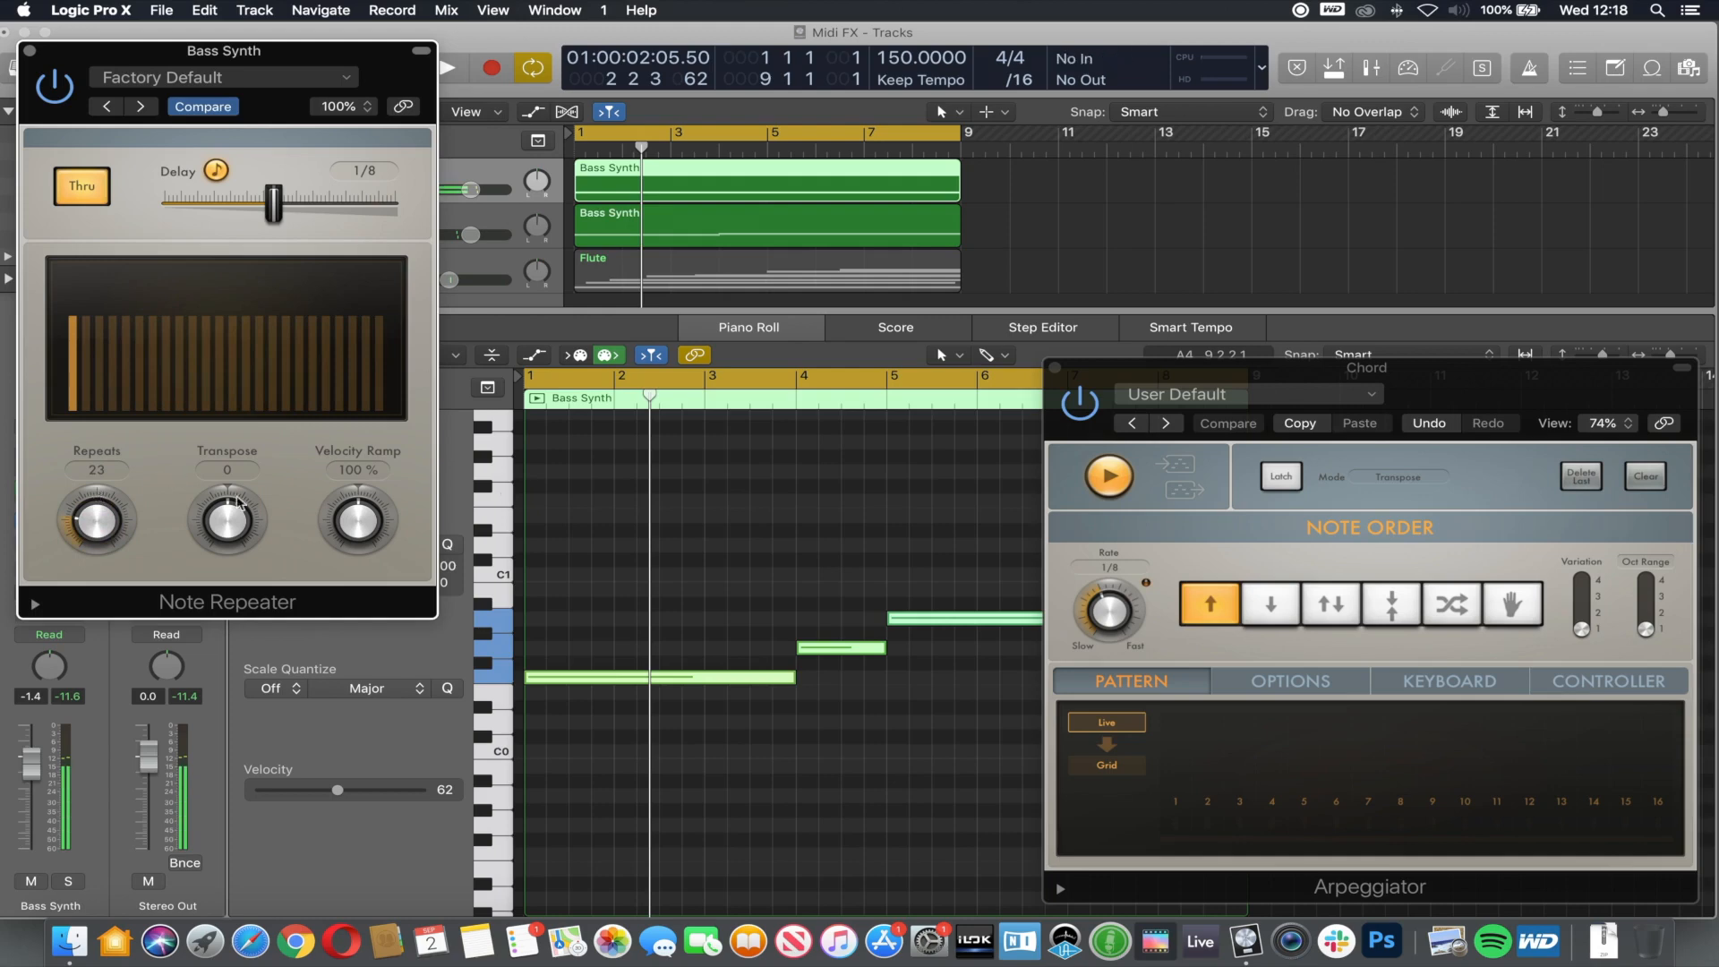
drag(336, 514, 358, 528)
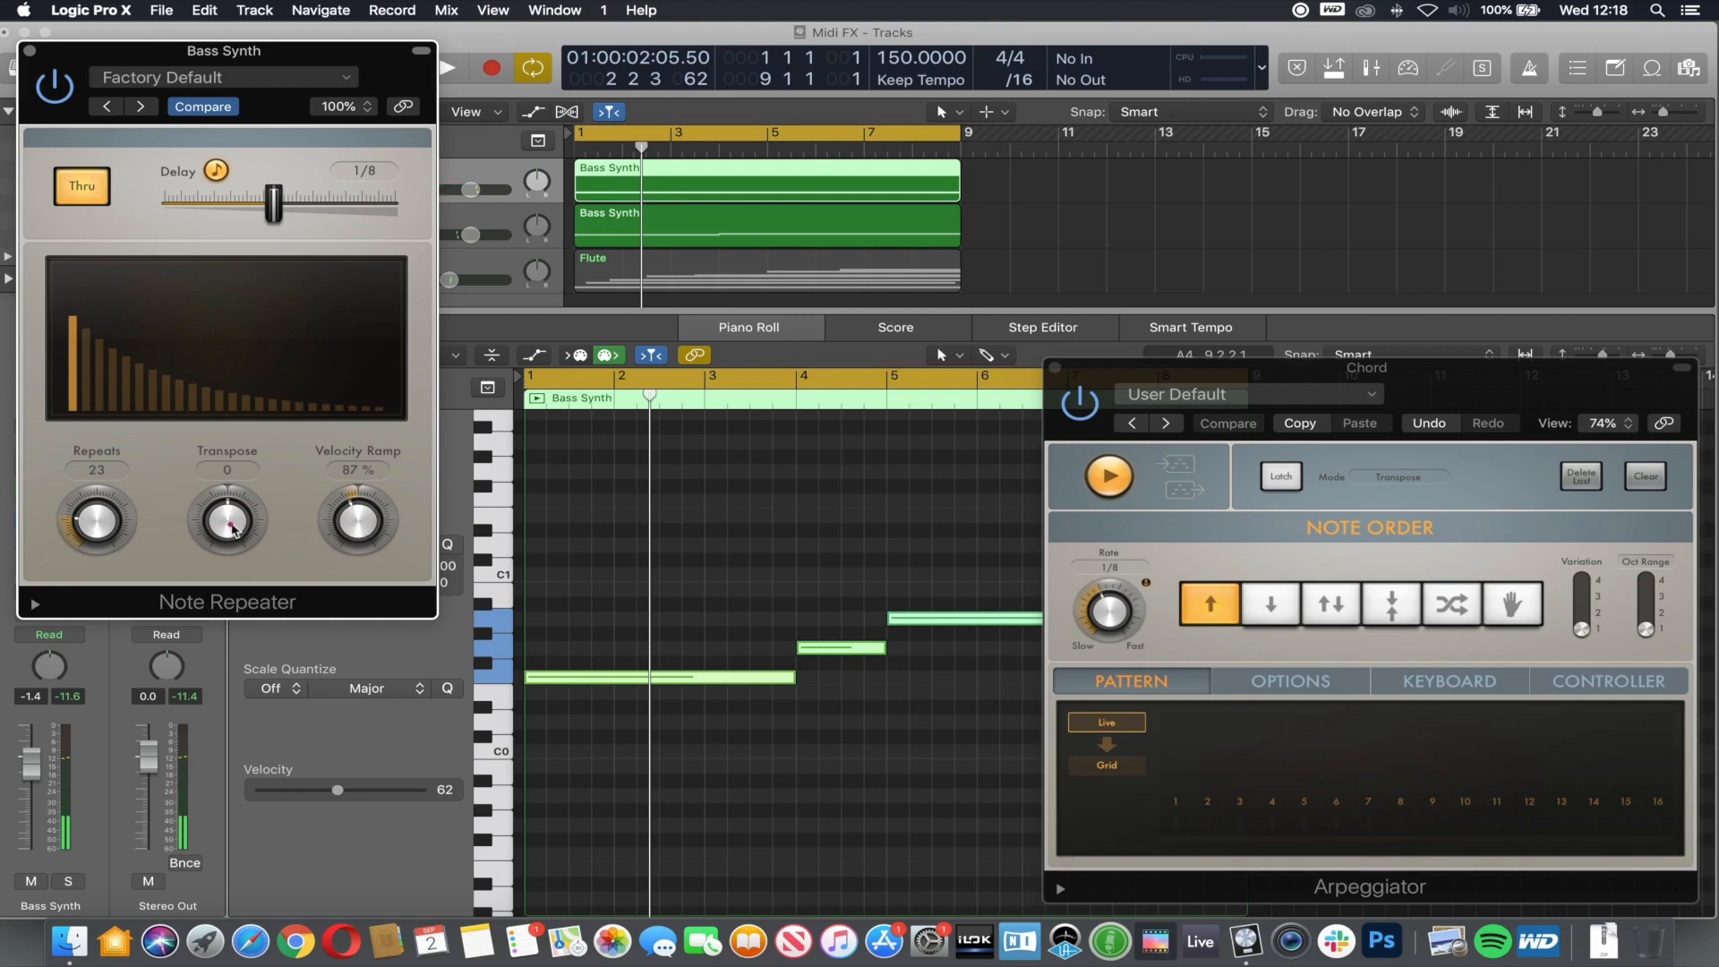
drag(246, 534, 238, 524)
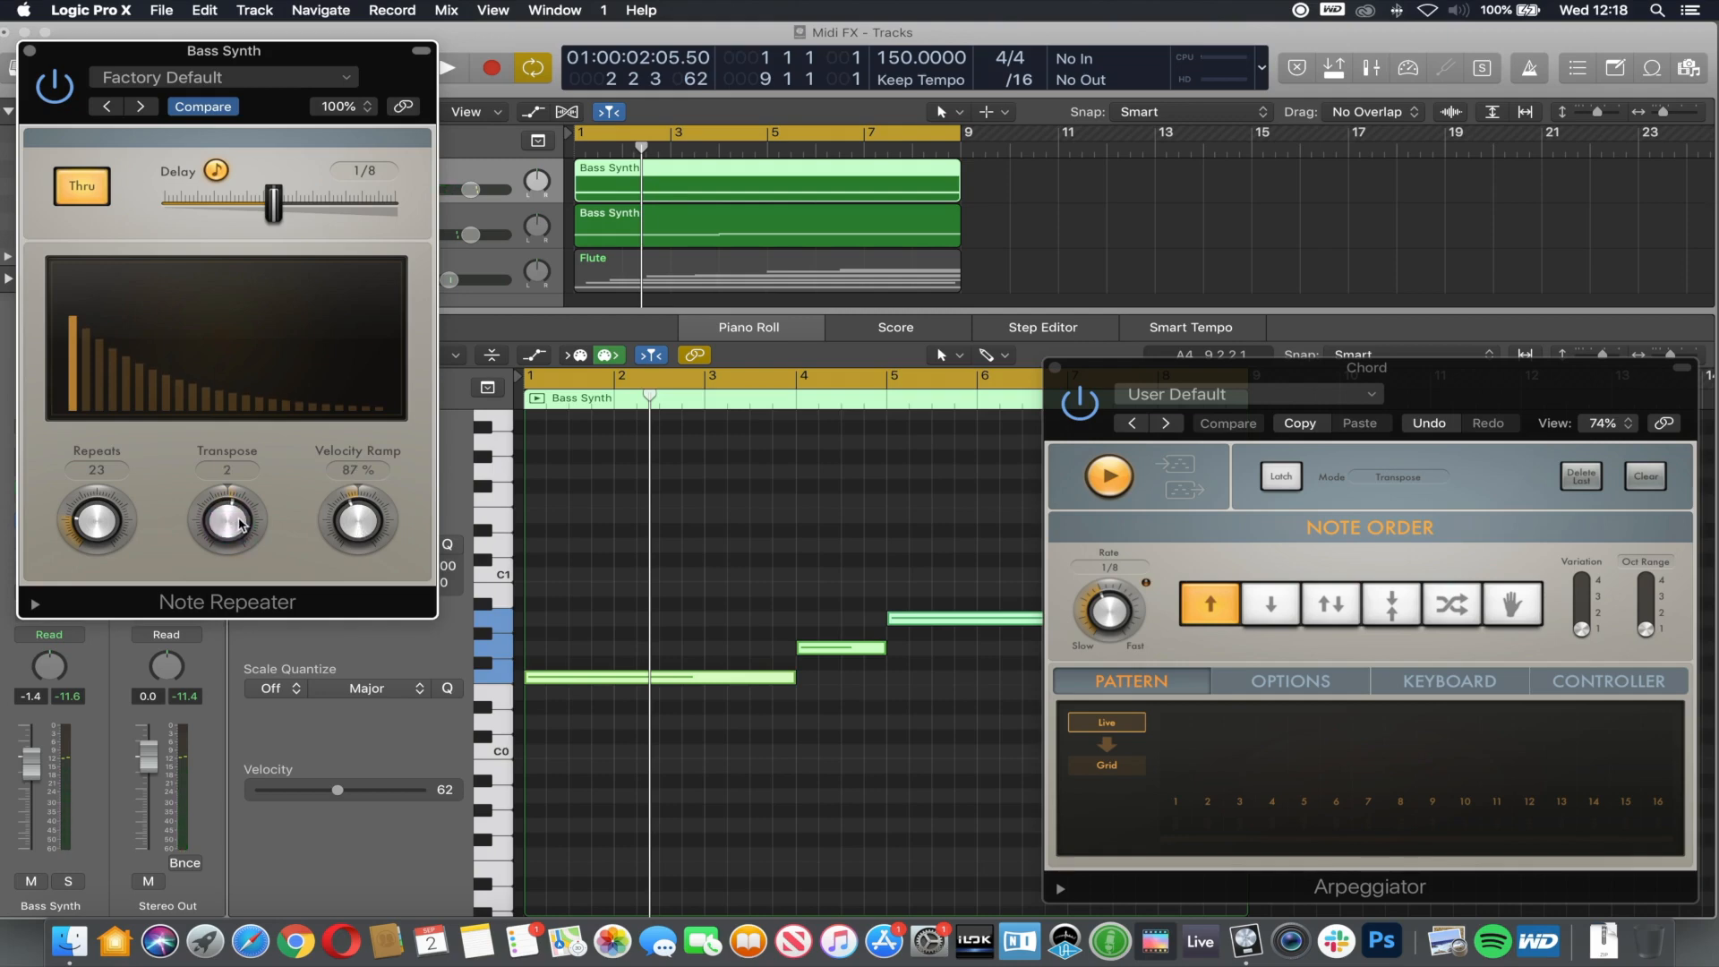